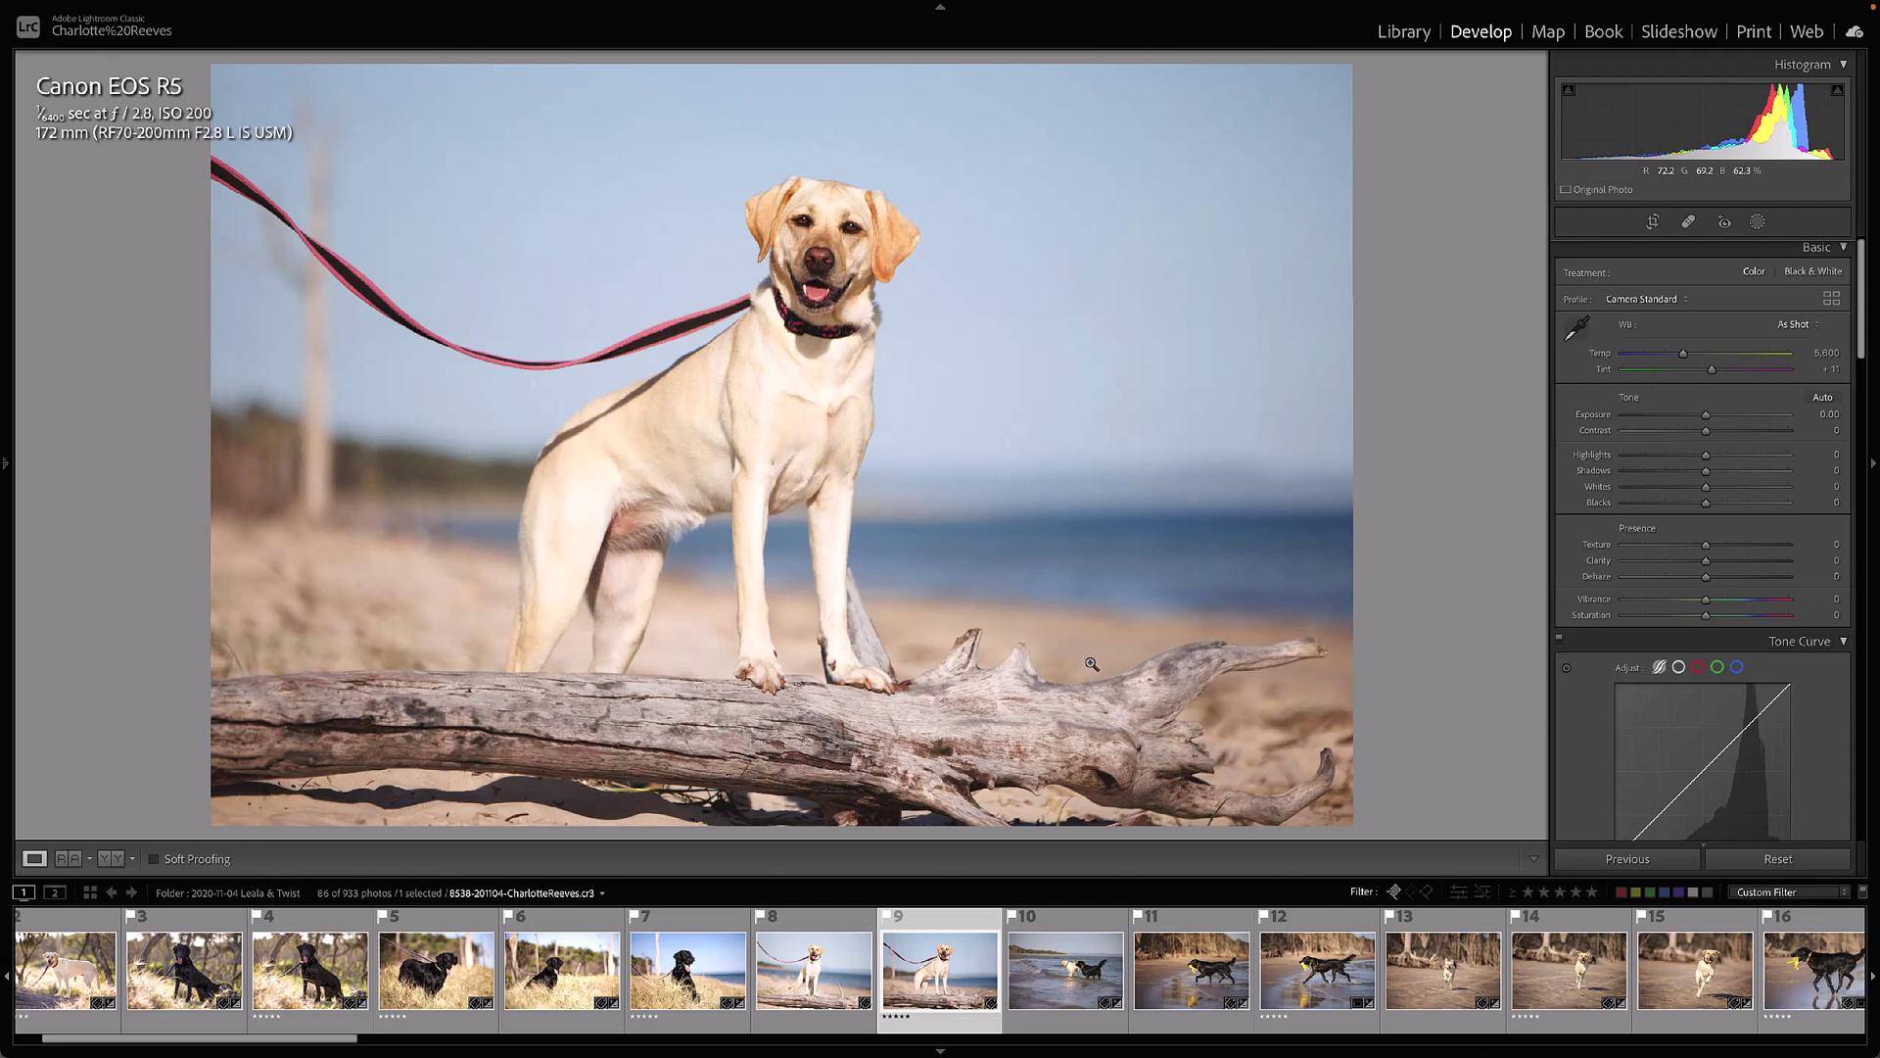
- Open the Profile list on the Labrador photo and dismiss it, keeping Camera Standard
{"action": "left_click", "coordinate": [1225, 596]}
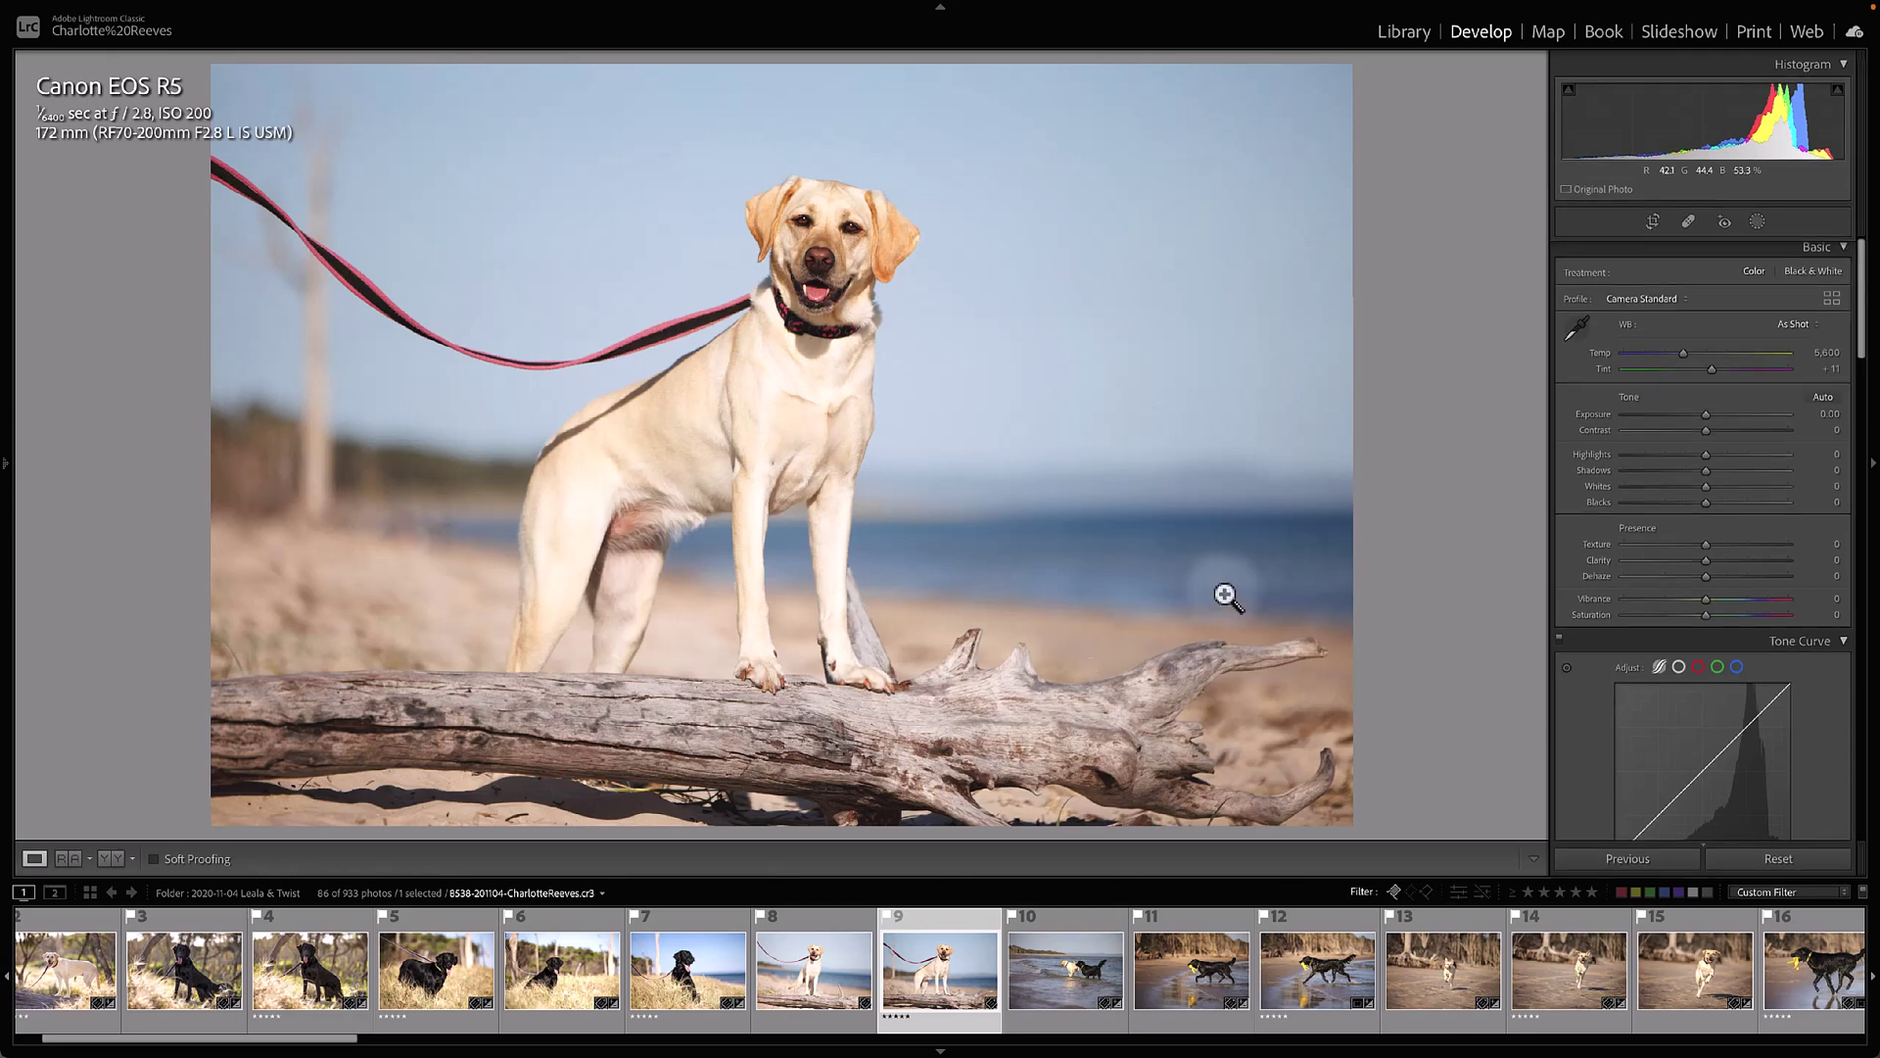
{"action": "left_click", "coordinate": [1485, 44]}
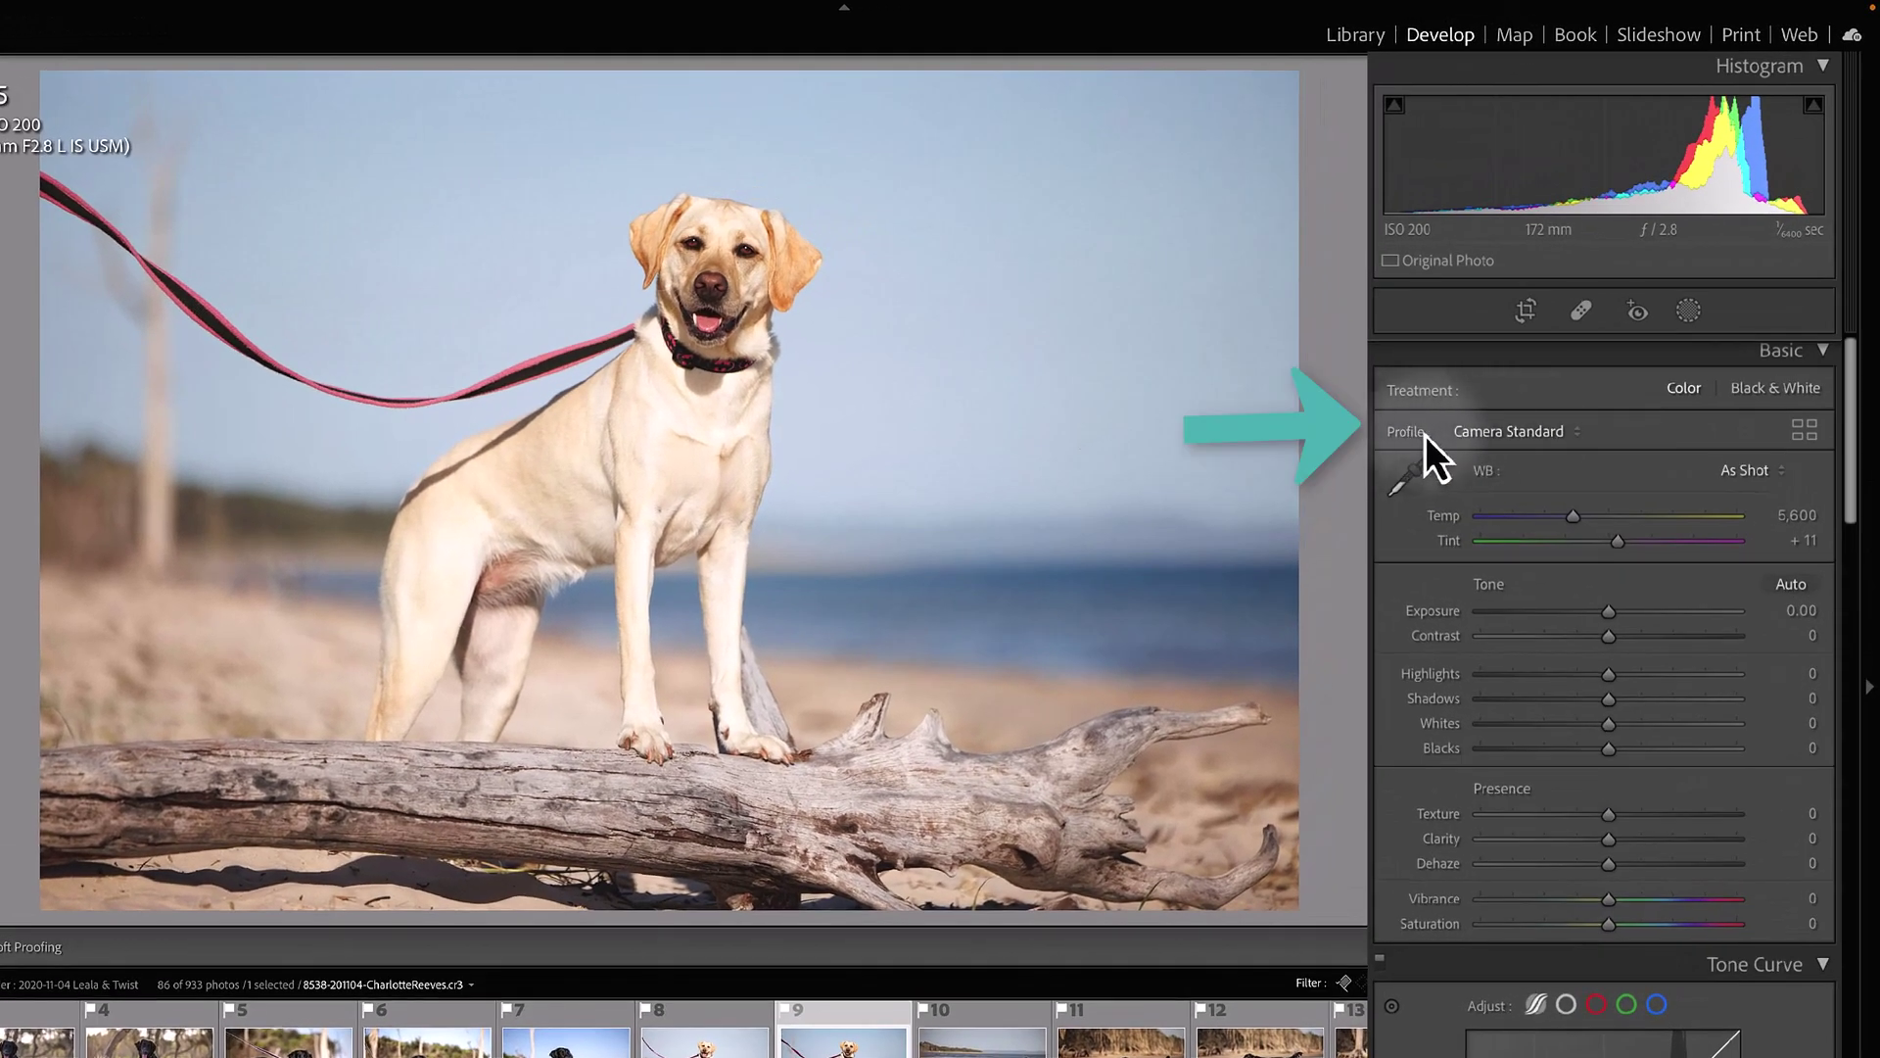
{"action": "left_click", "coordinate": [1524, 432]}
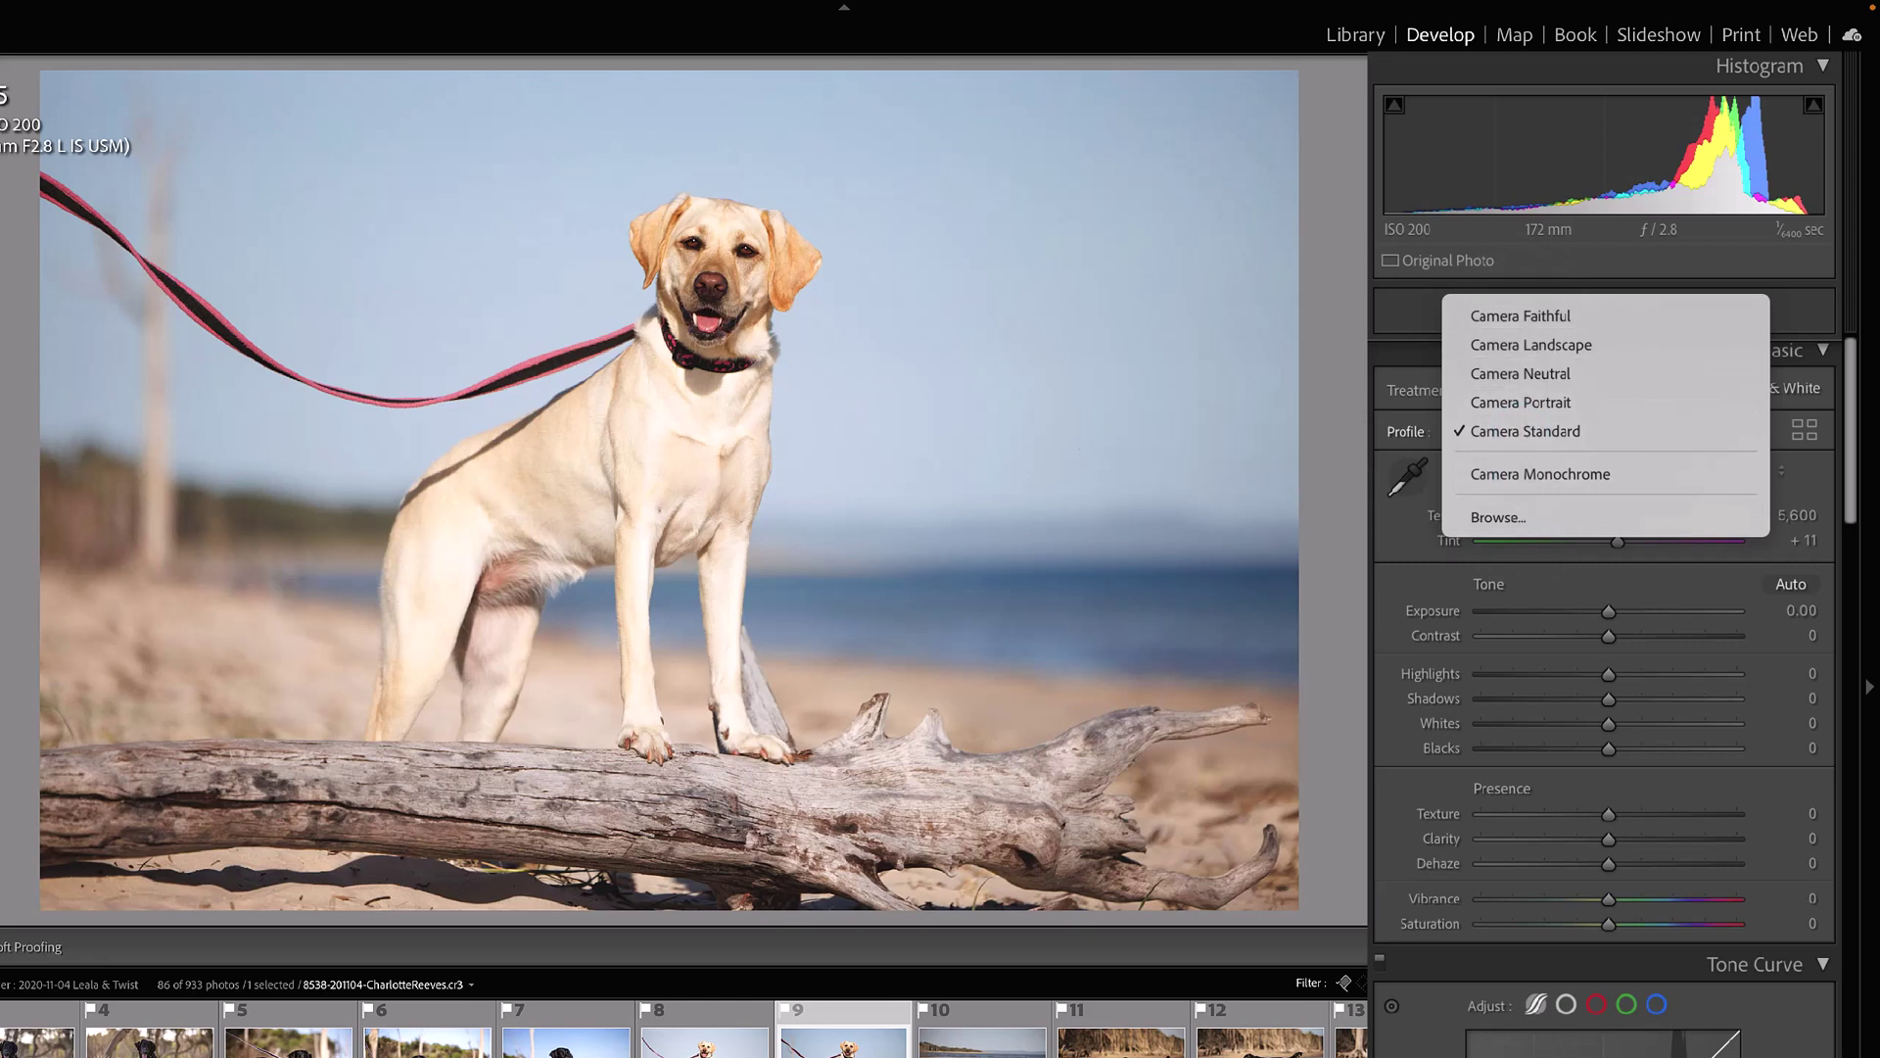
{"action": "key", "text": "Escape"}
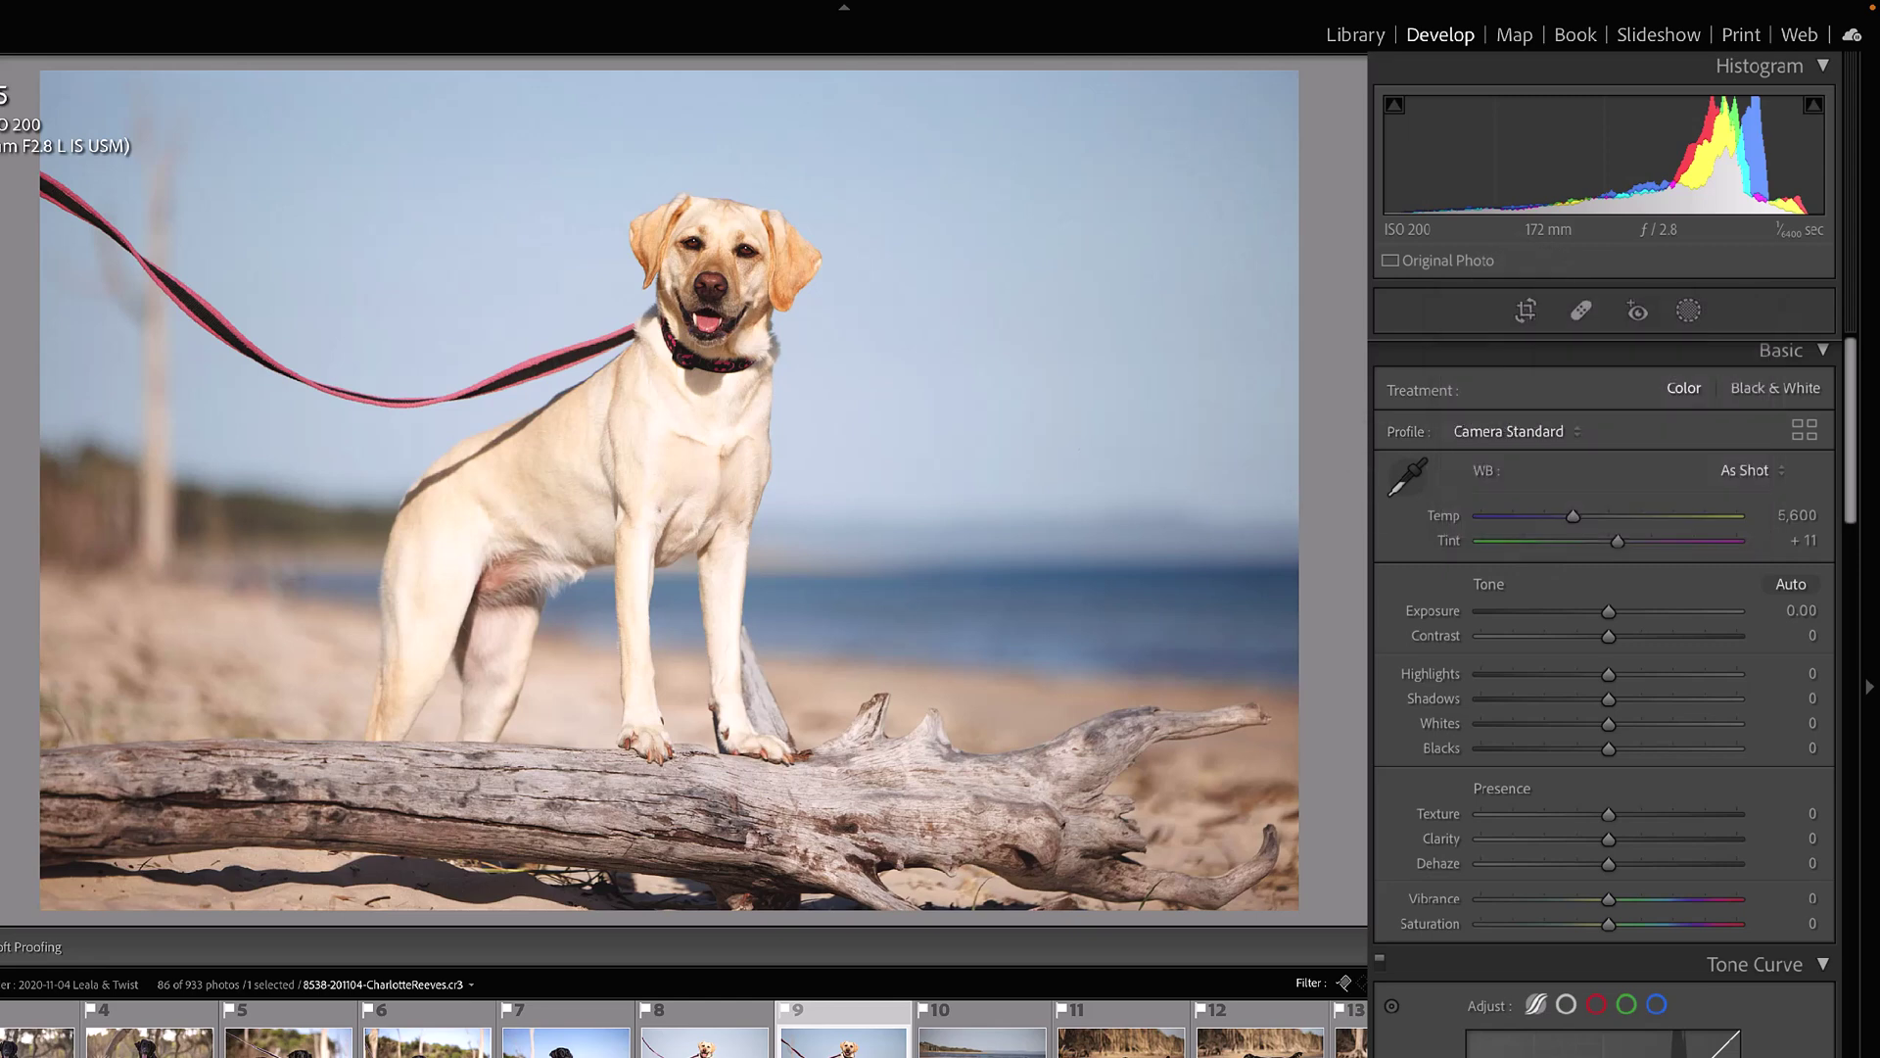
- Open the full Profile Browser and expand Adobe Raw to show Adobe Color and Adobe Monochrome
{"action": "left_click", "coordinate": [1808, 435]}
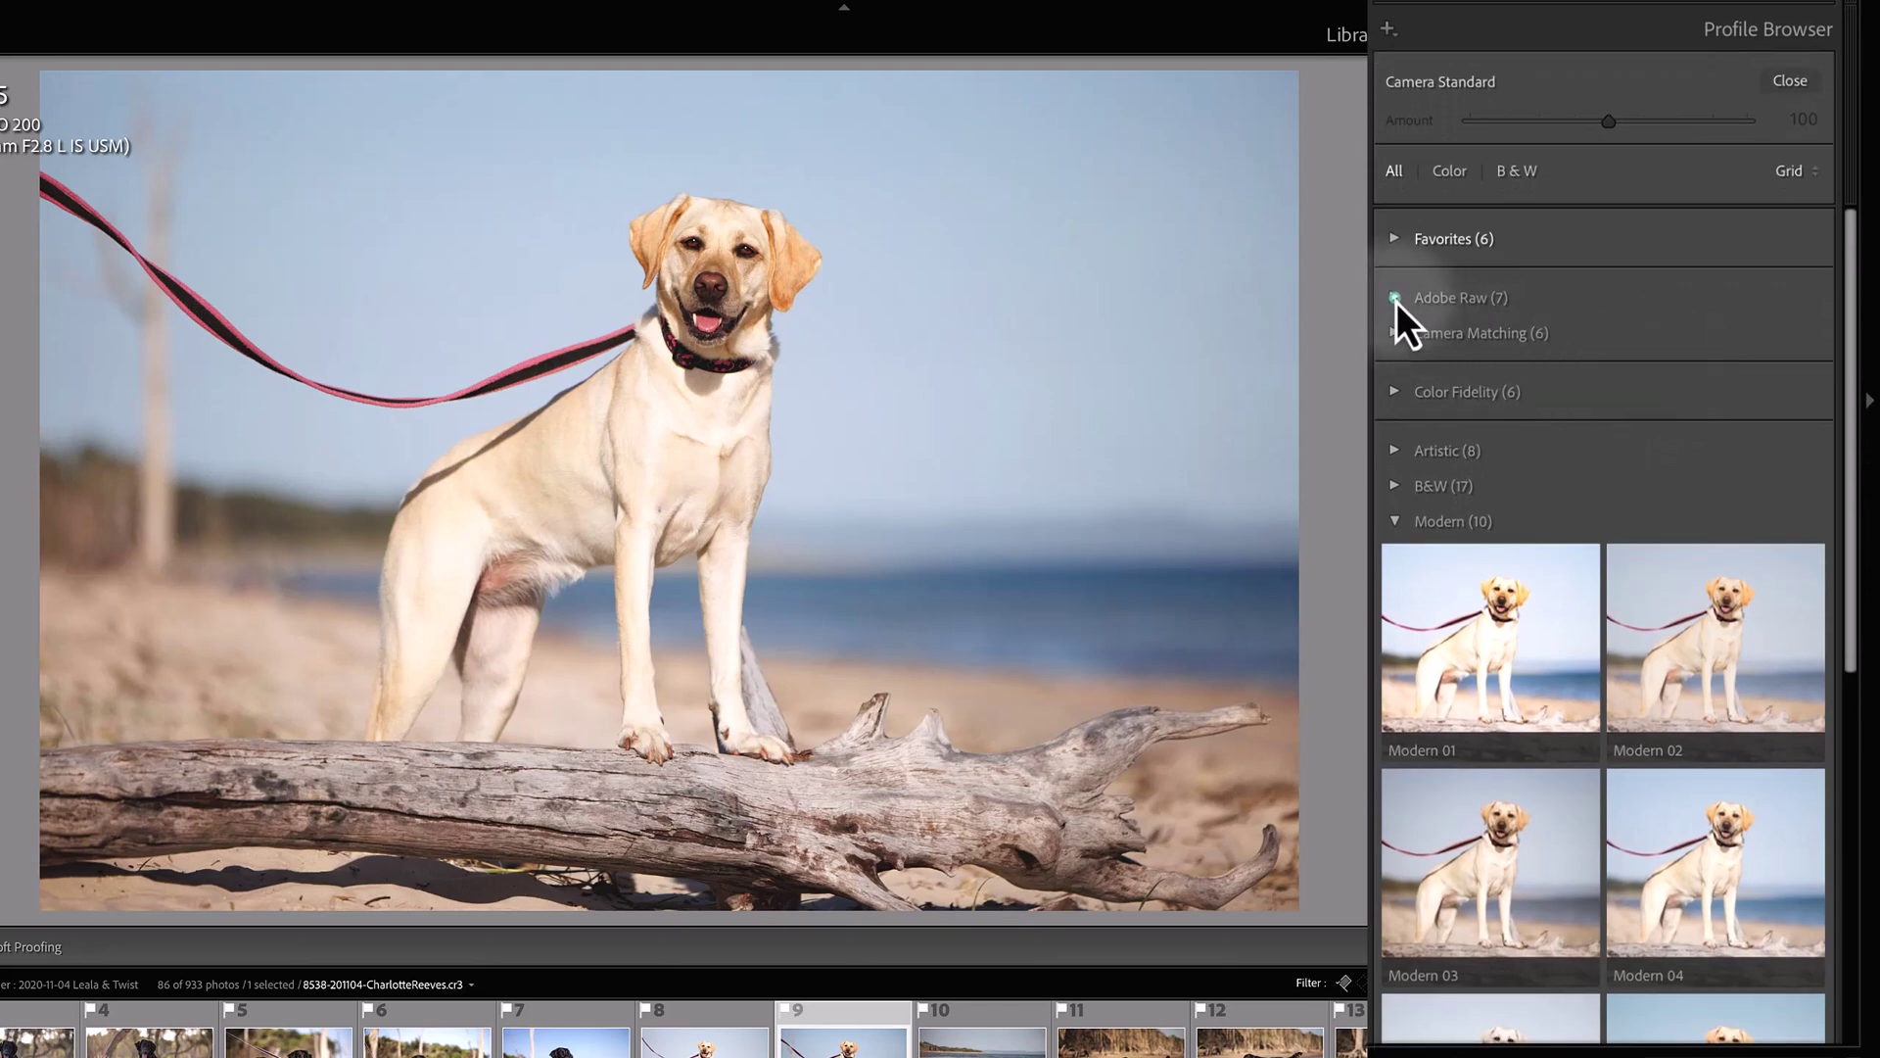
{"action": "left_click", "coordinate": [1396, 299]}
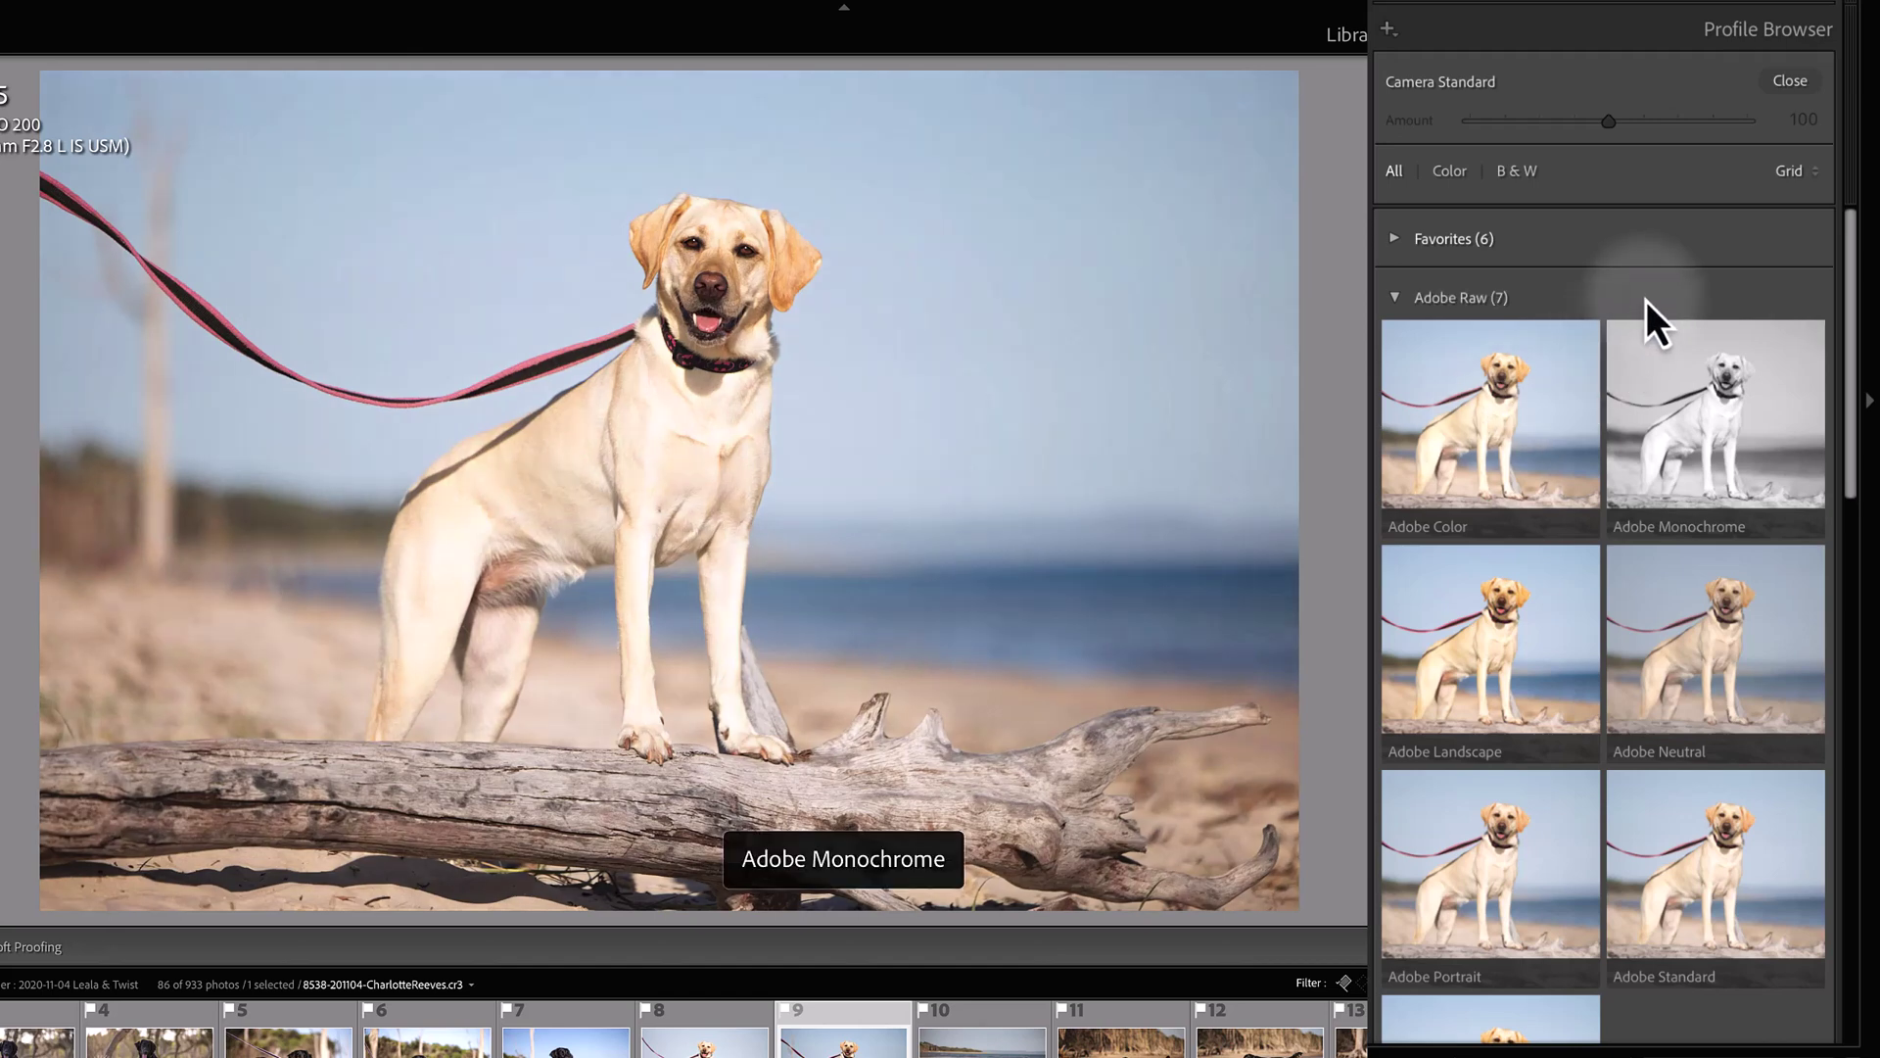
- Collapse Adobe Raw, then expand and collapse Camera Matching to review its profiles
{"action": "left_click", "coordinate": [1396, 302]}
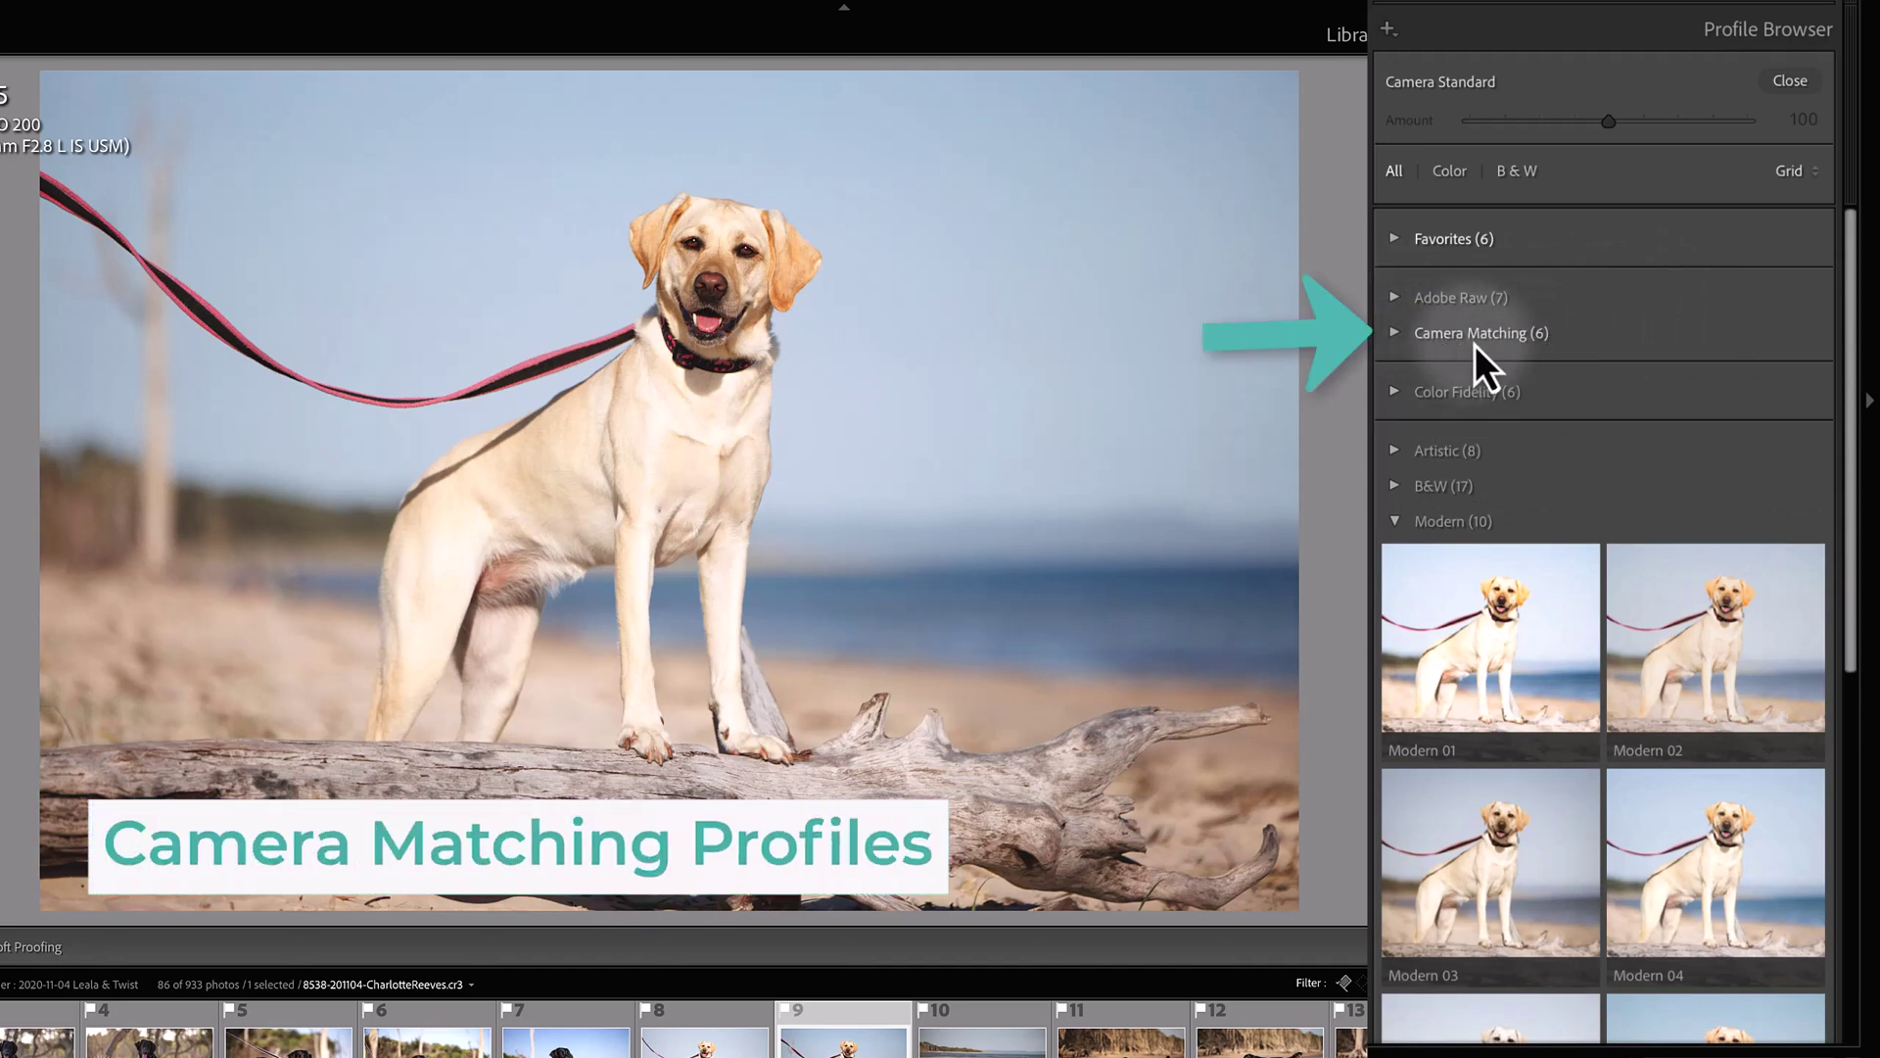
{"action": "left_click", "coordinate": [1396, 333]}
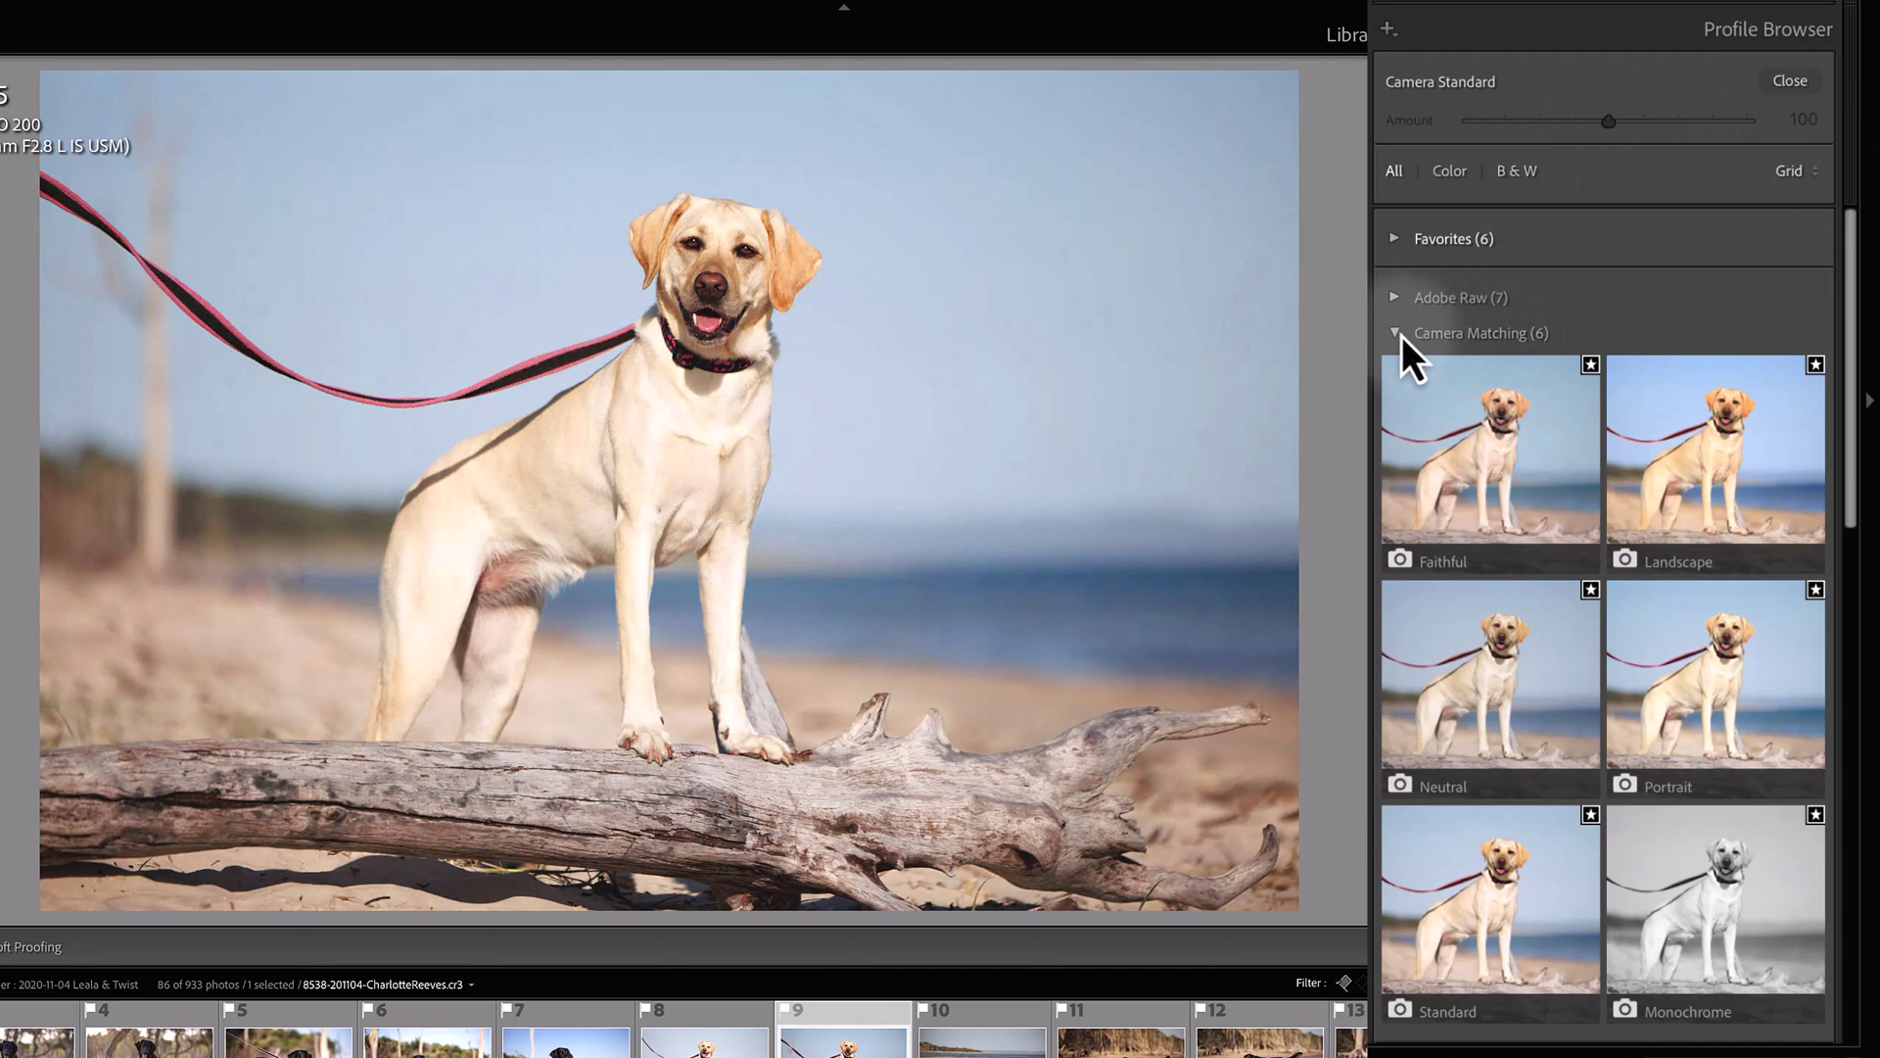
{"action": "left_click", "coordinate": [1398, 334]}
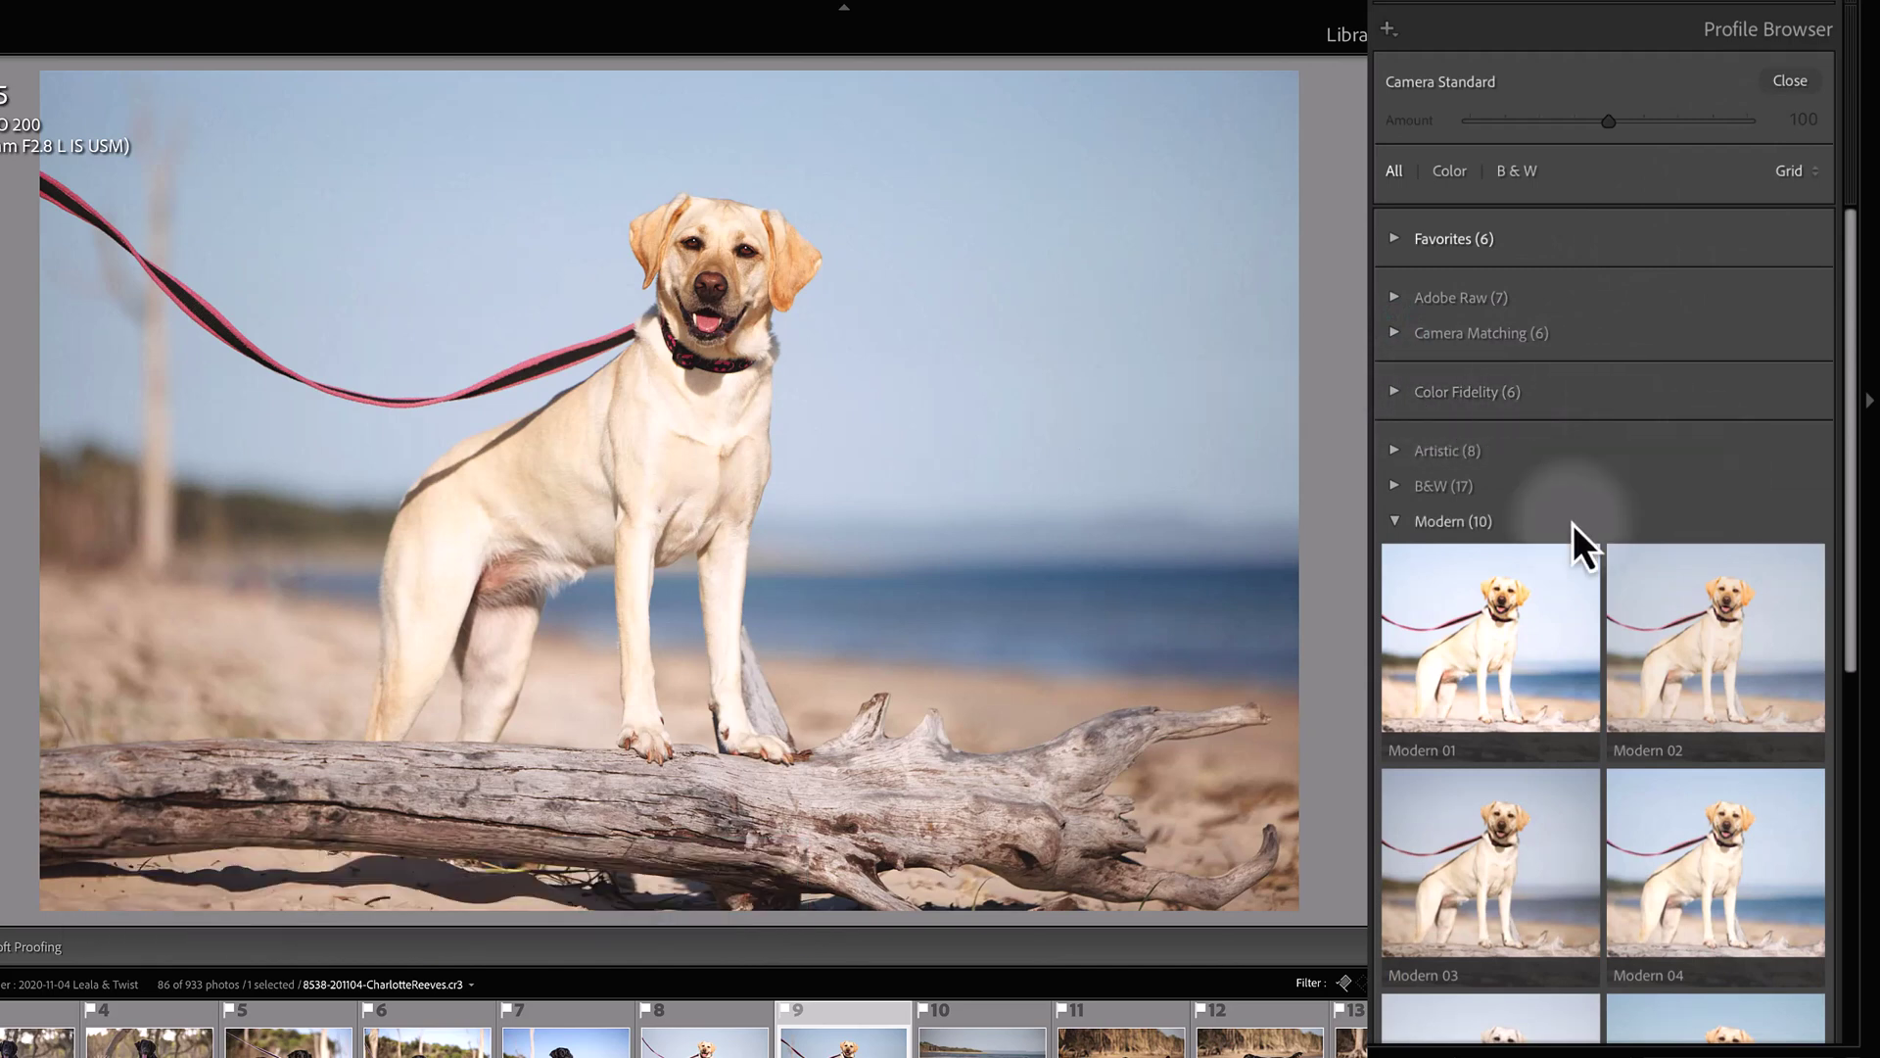
- Preview the Artistic, B&W and Modern profile groups, collapsing each afterwards
{"action": "left_click", "coordinate": [1397, 522]}
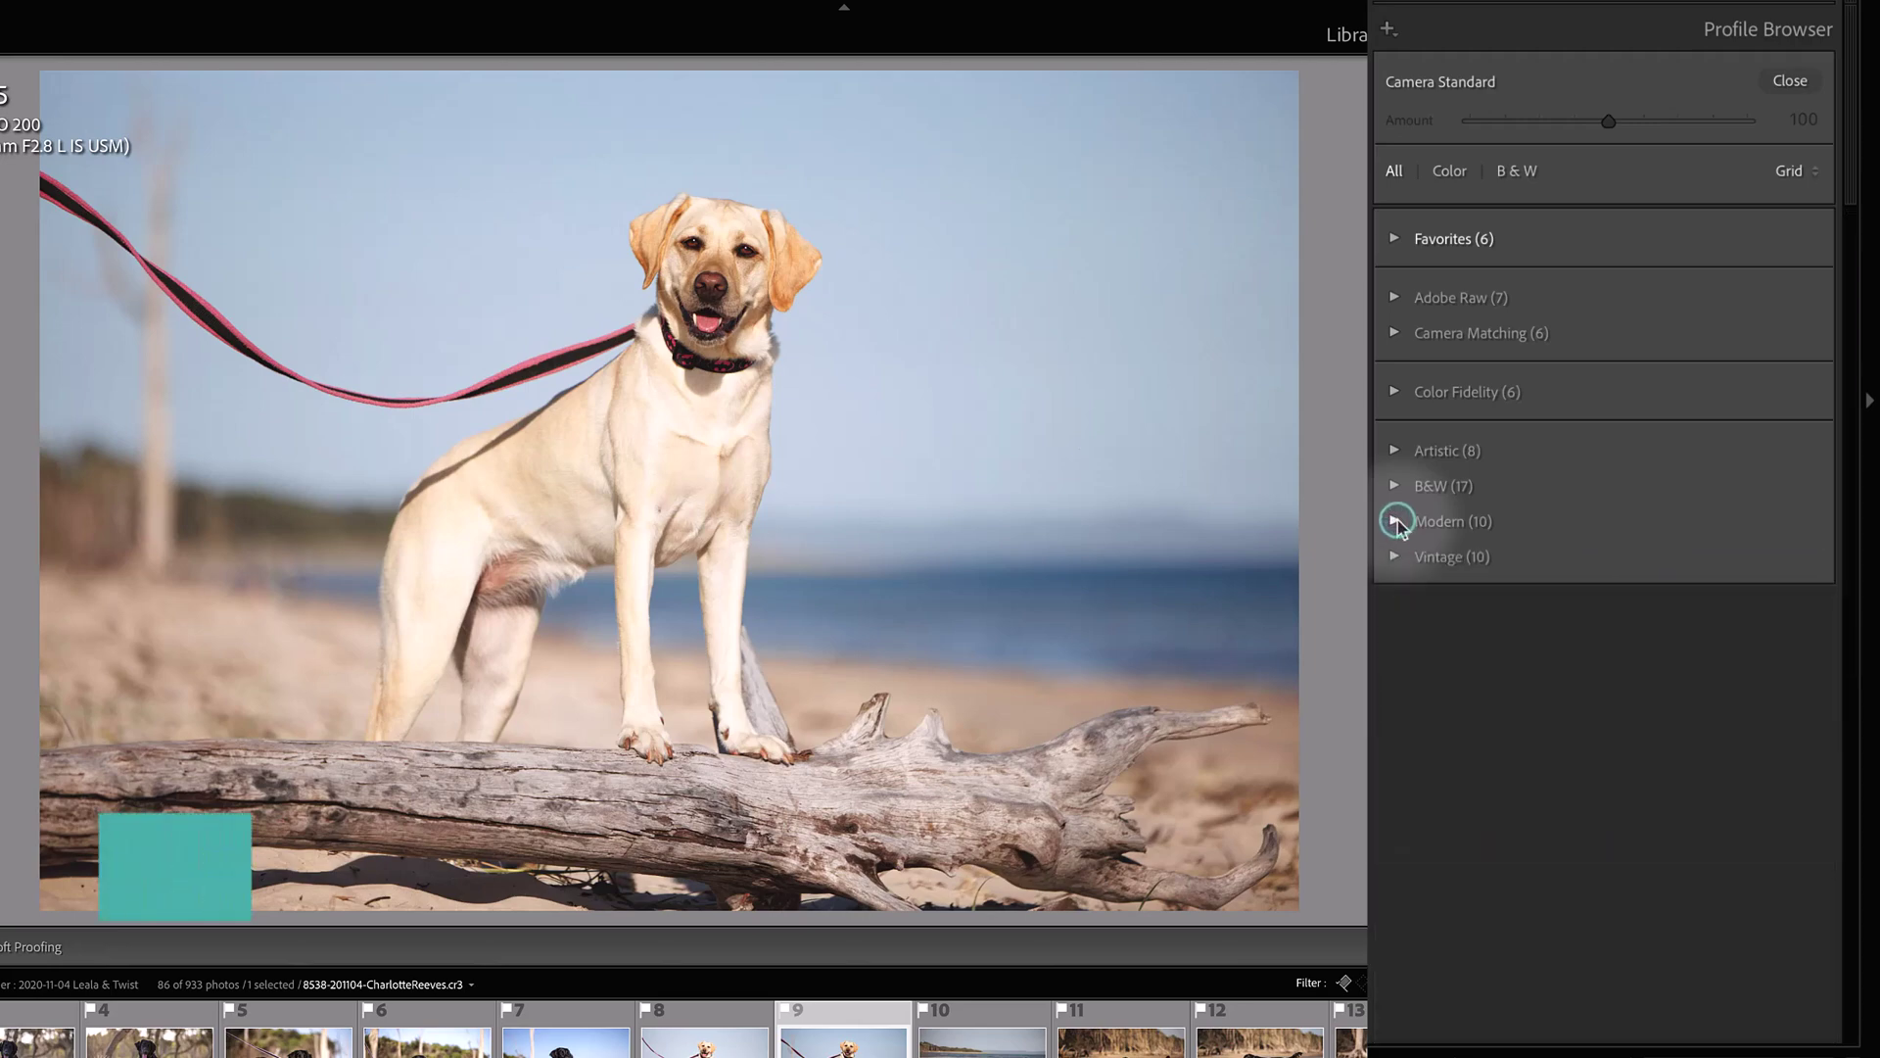
{"action": "left_click", "coordinate": [1395, 453]}
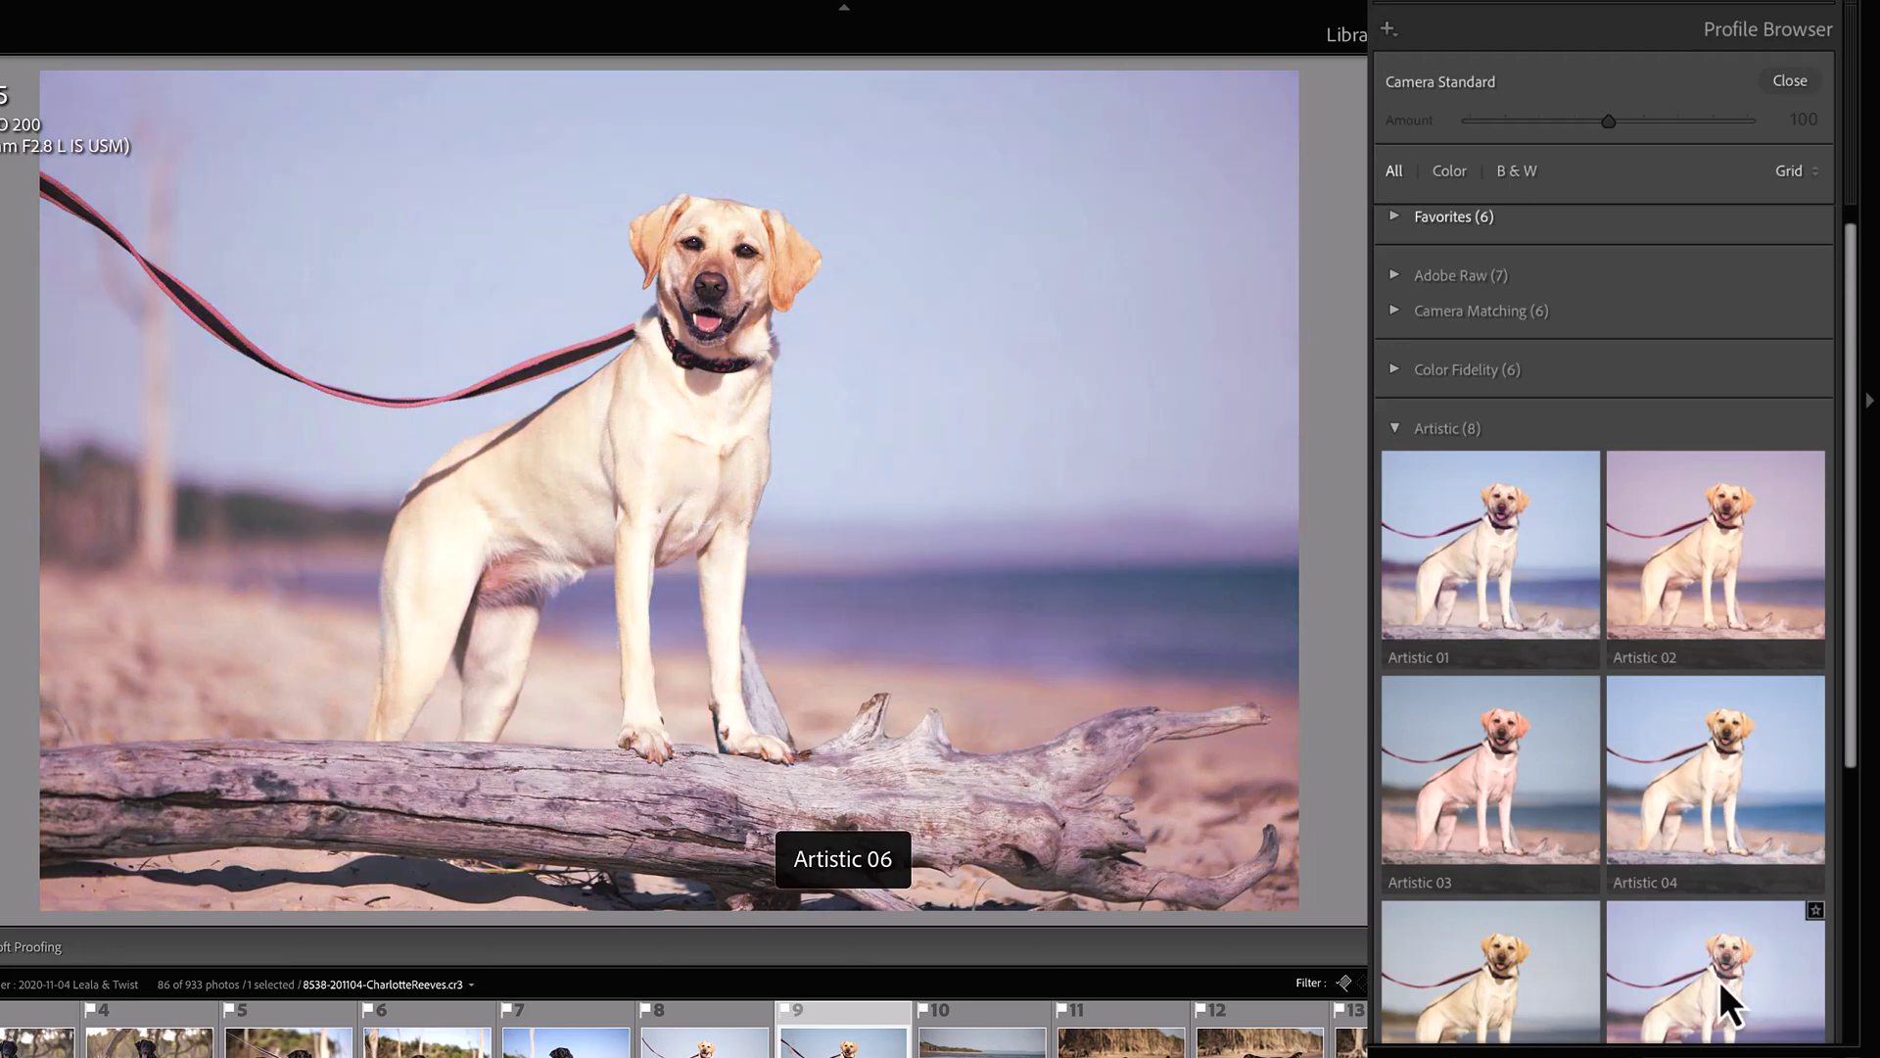
{"action": "left_click", "coordinate": [1397, 435]}
{"action": "left_click", "coordinate": [1395, 486]}
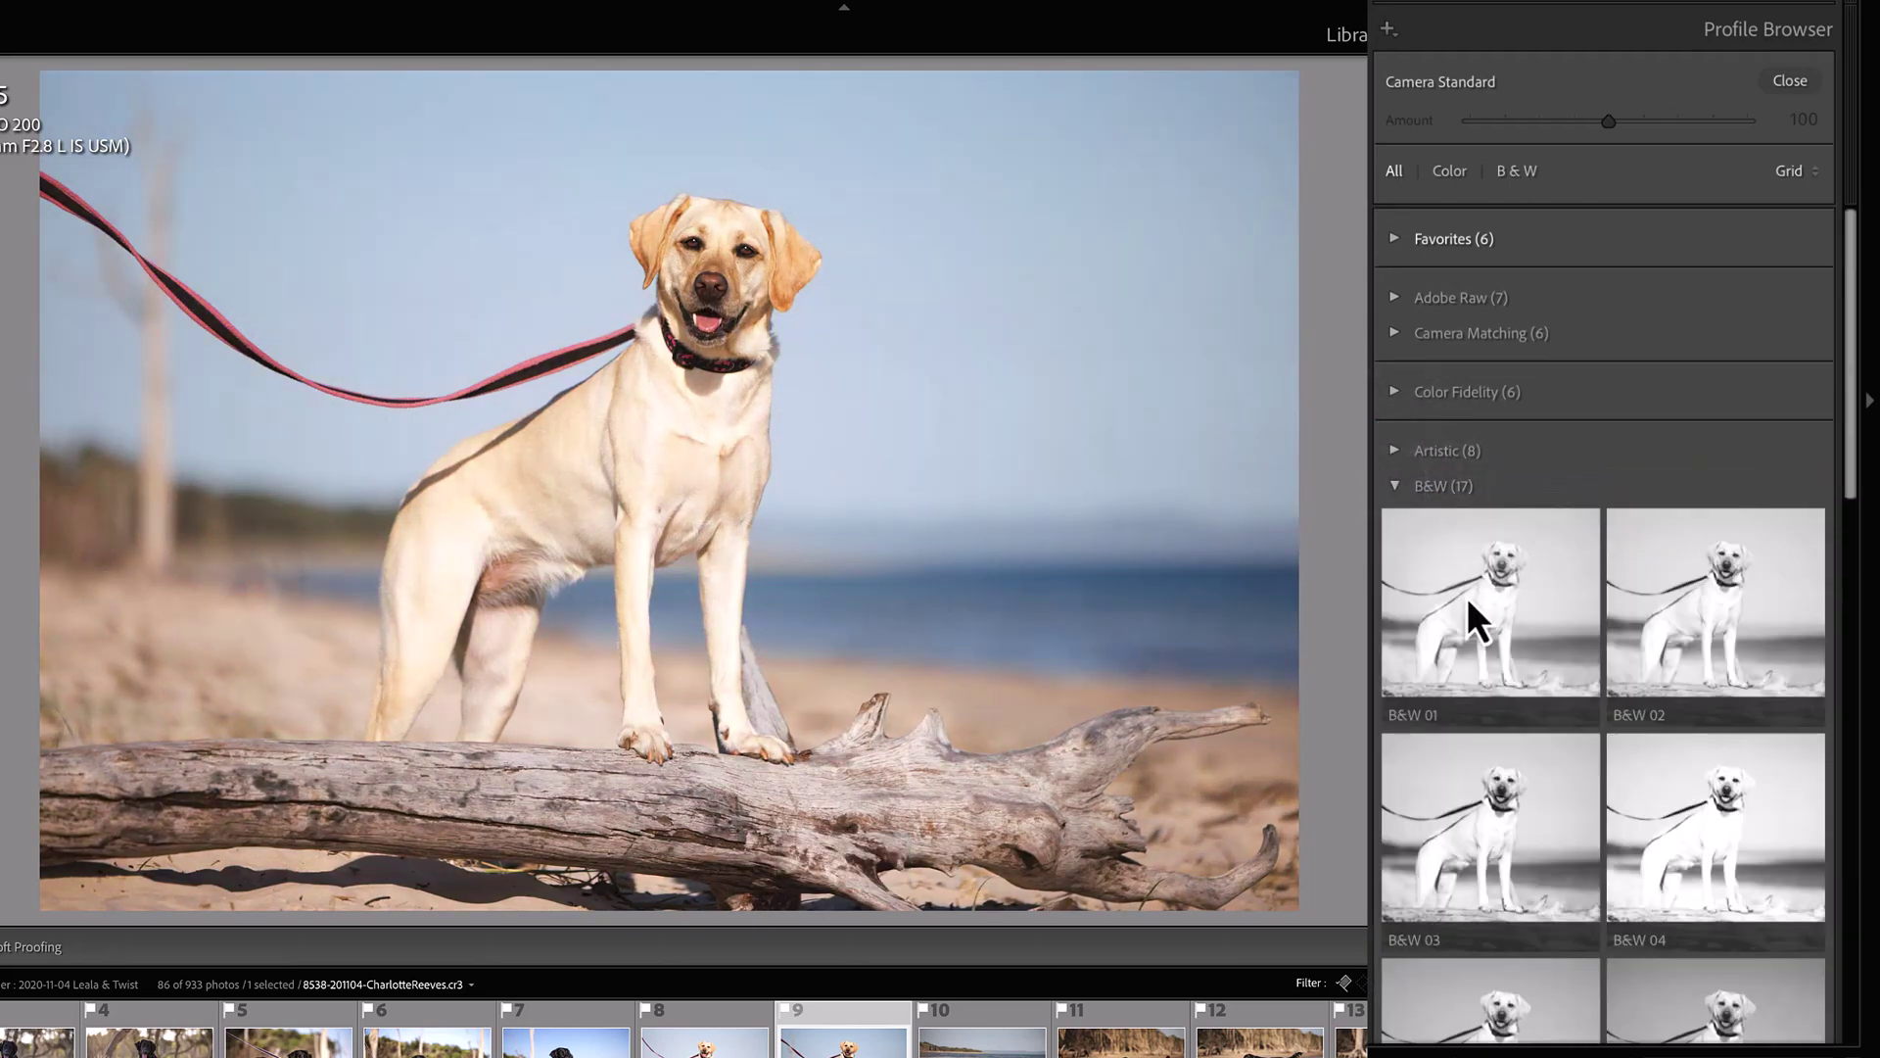
{"action": "scroll", "coordinate": [1512, 925], "scroll_direction": "down", "scroll_amount": 5}
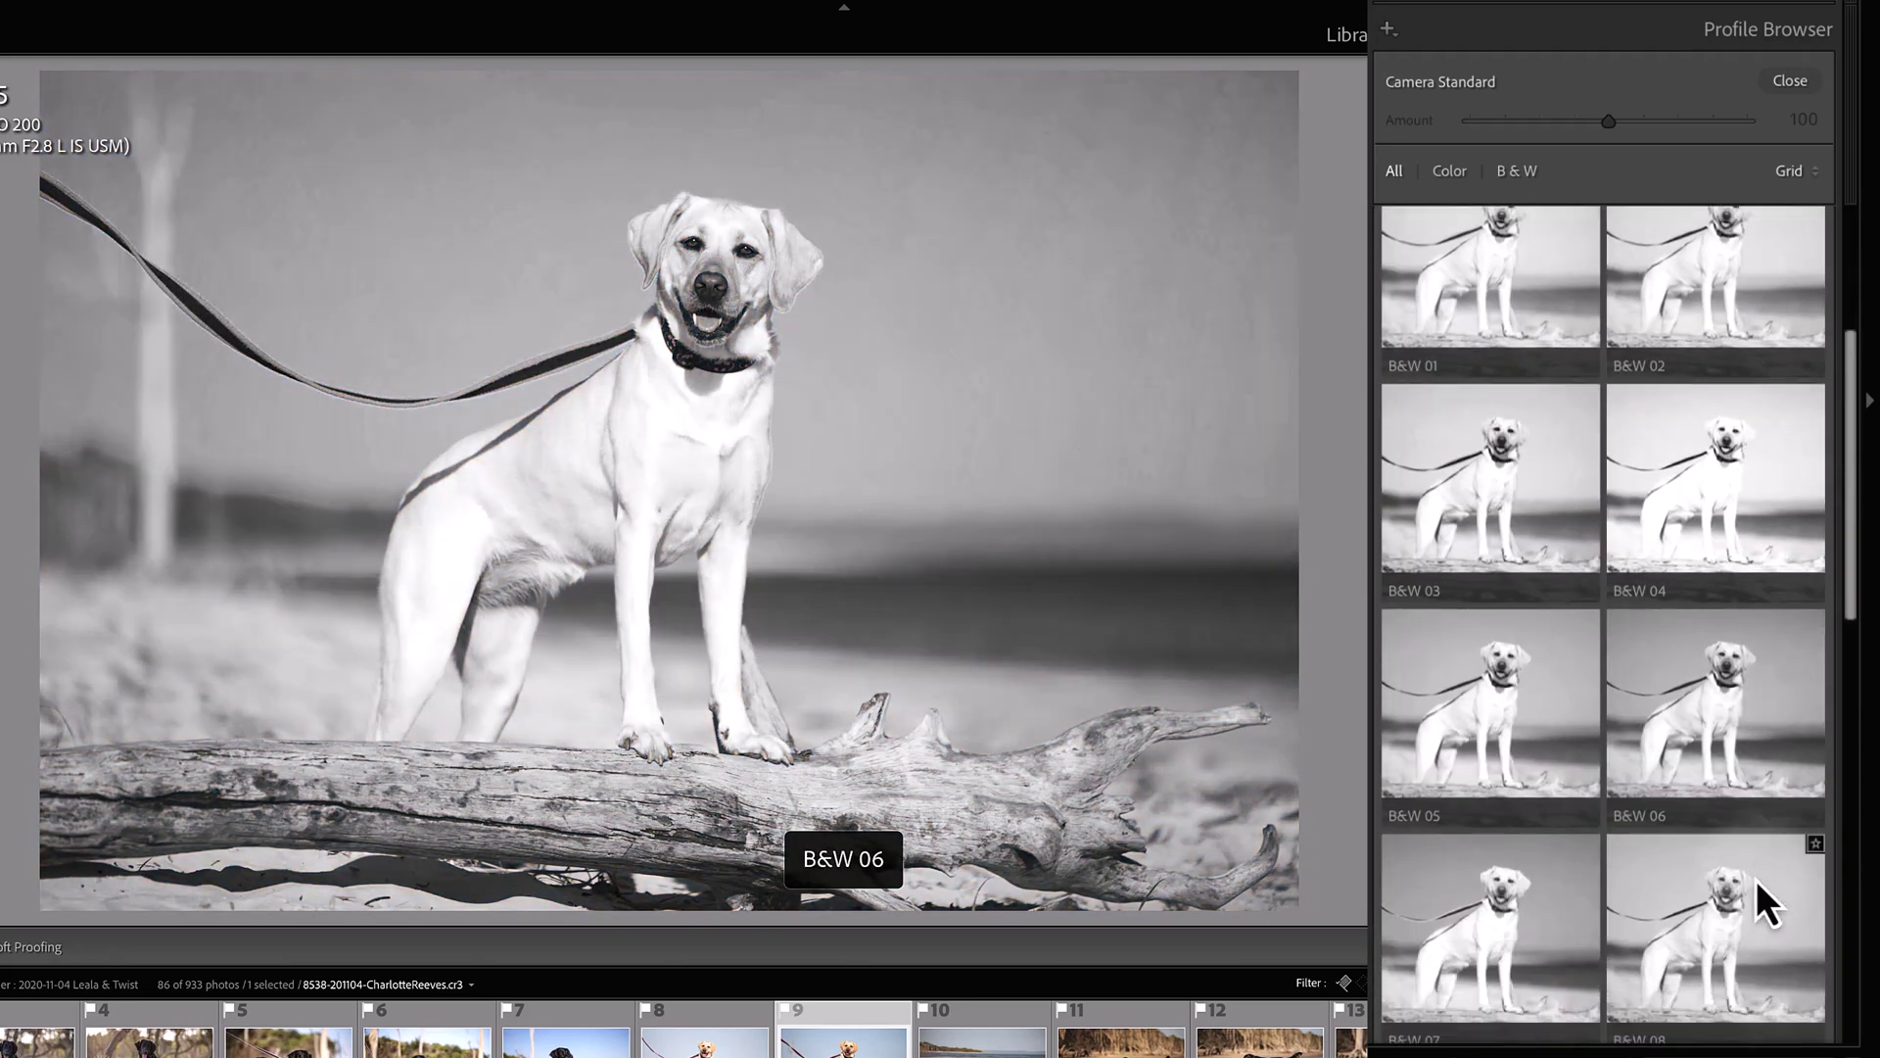
{"action": "scroll", "coordinate": [1660, 685], "scroll_direction": "up", "scroll_amount": 5}
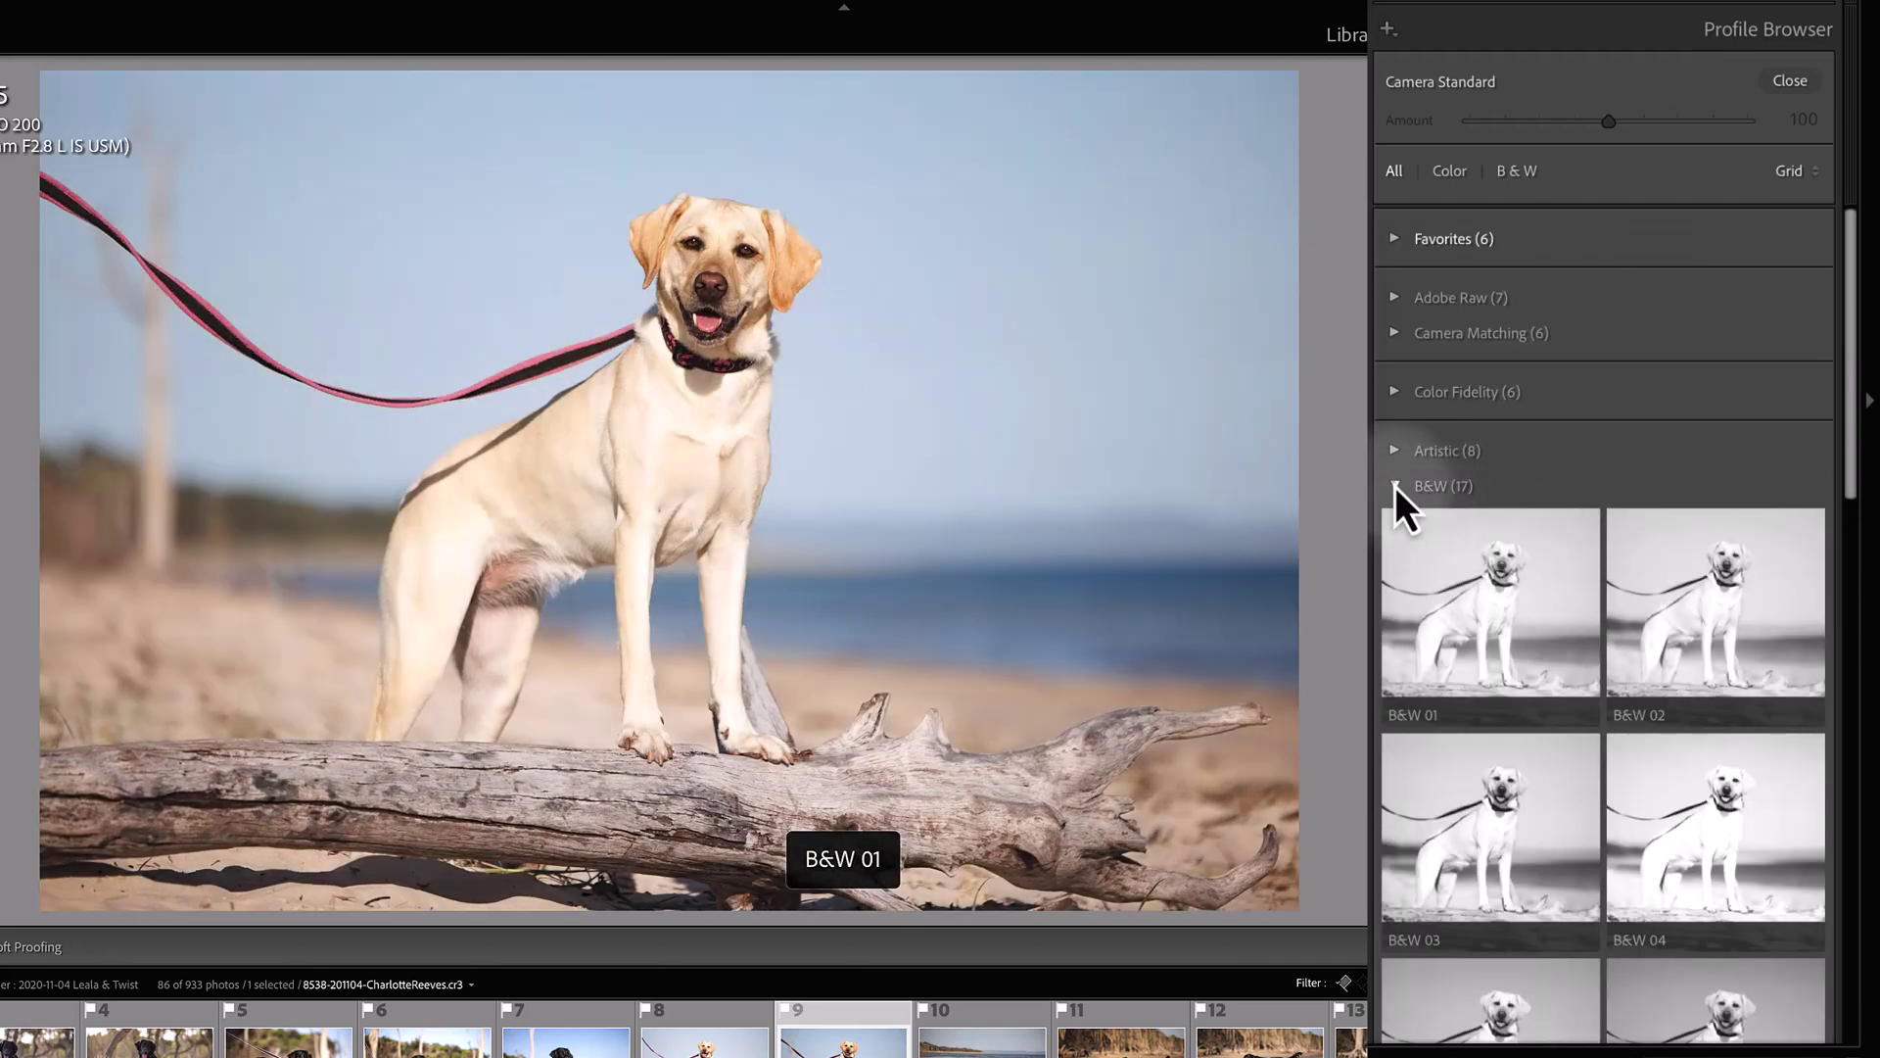
{"action": "left_click", "coordinate": [1394, 486]}
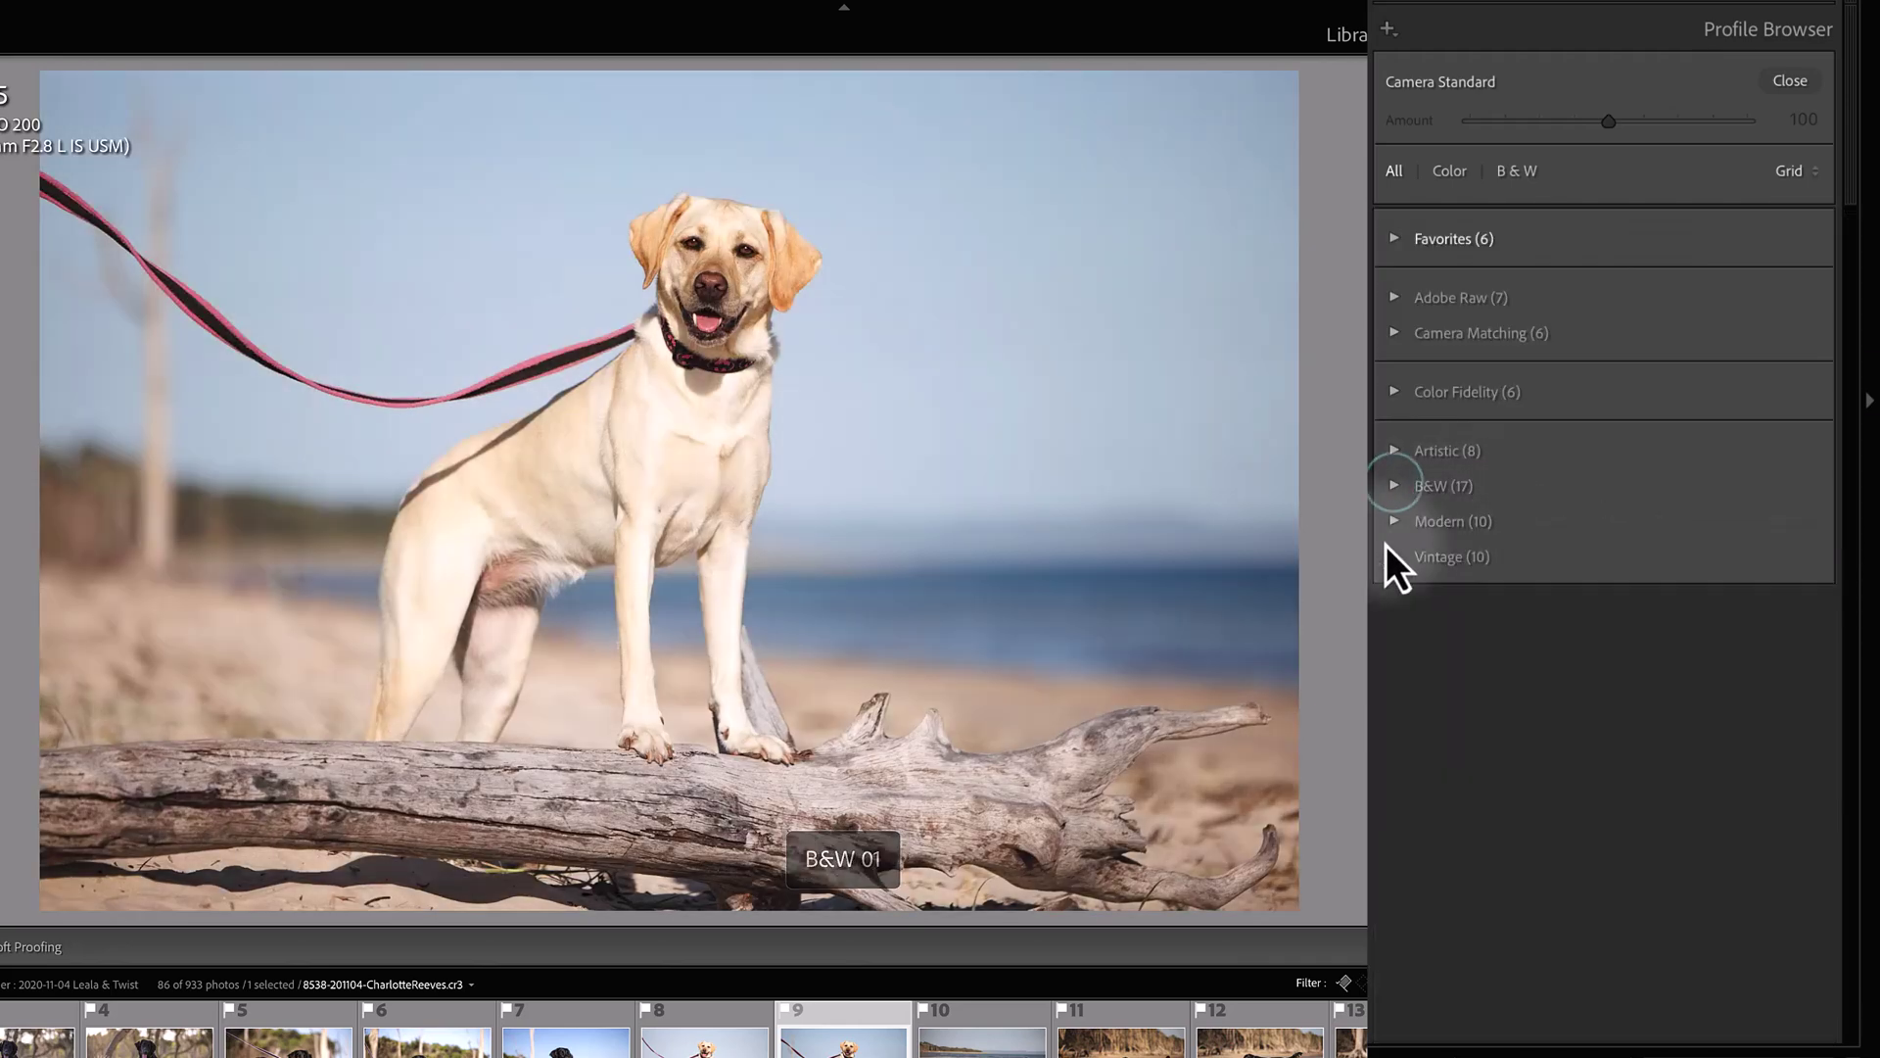
{"action": "left_click", "coordinate": [1396, 522]}
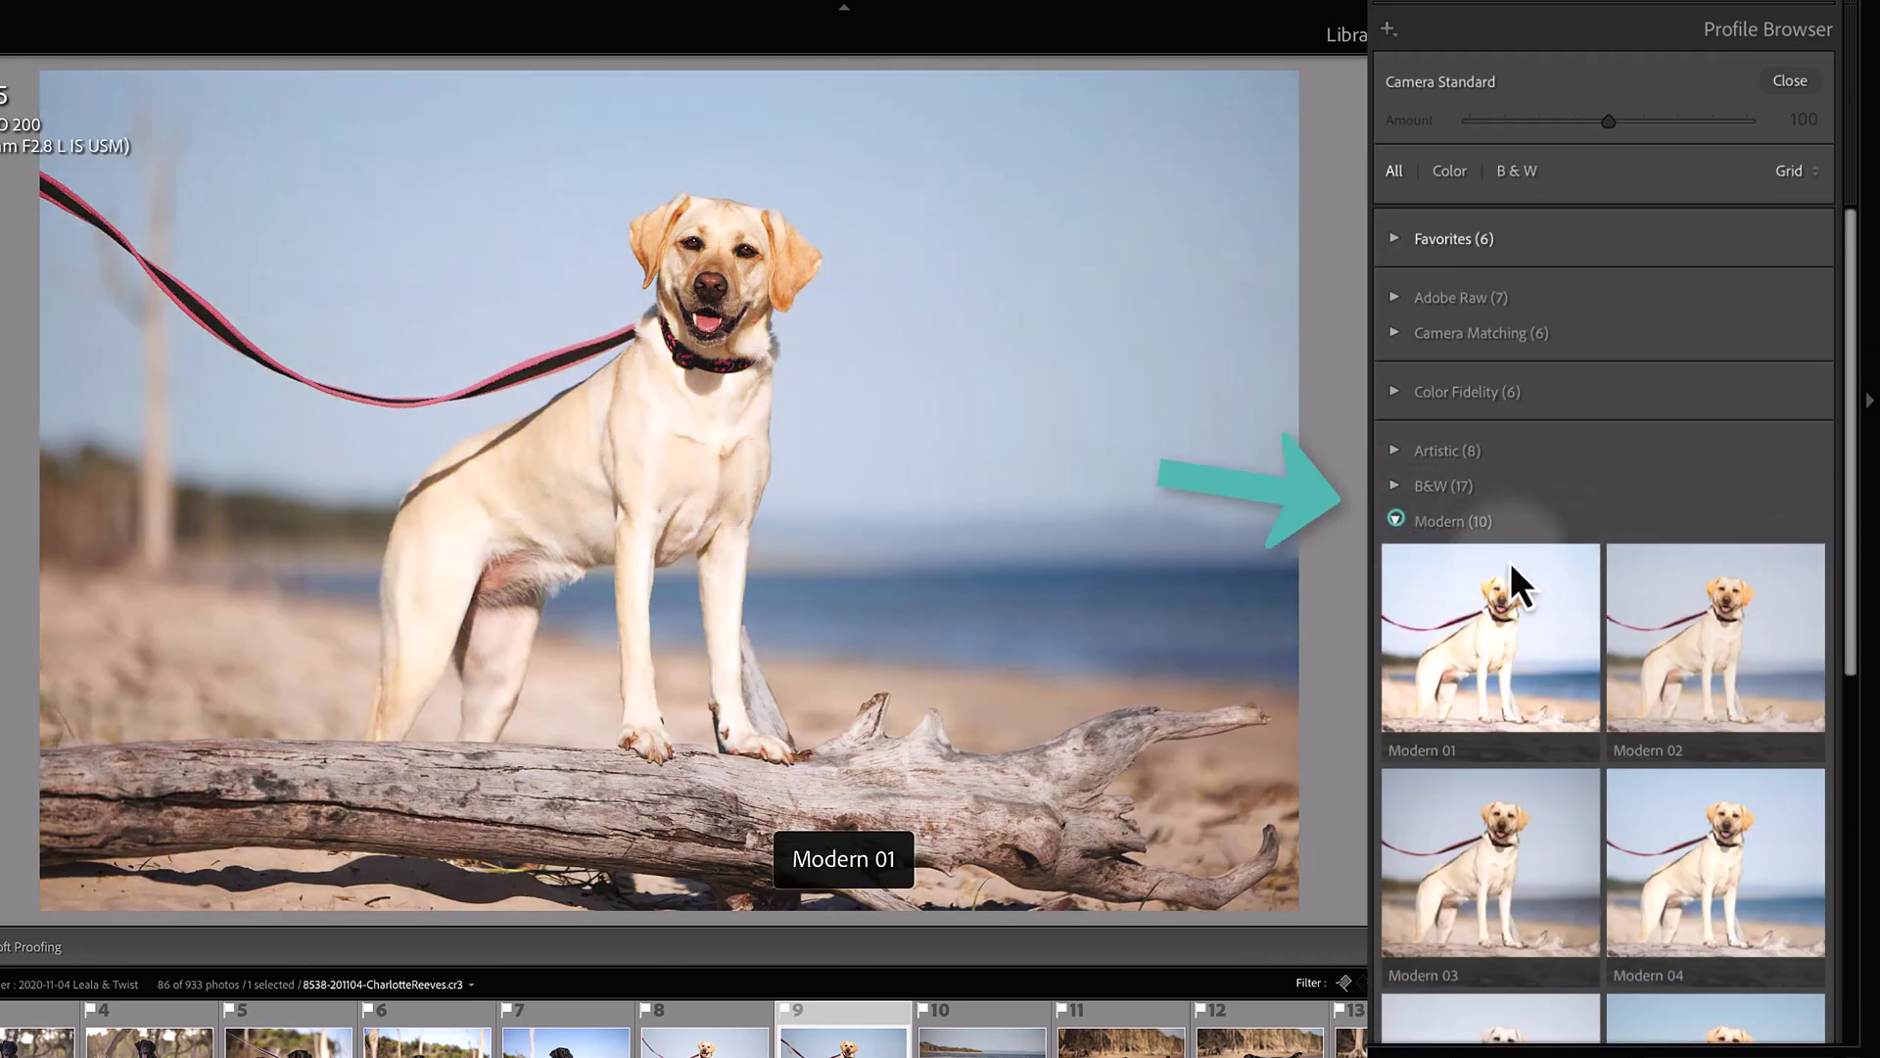
{"action": "left_click", "coordinate": [1395, 521]}
- Apply the Vintage 10 profile from the Vintage group
{"action": "left_click", "coordinate": [1395, 556]}
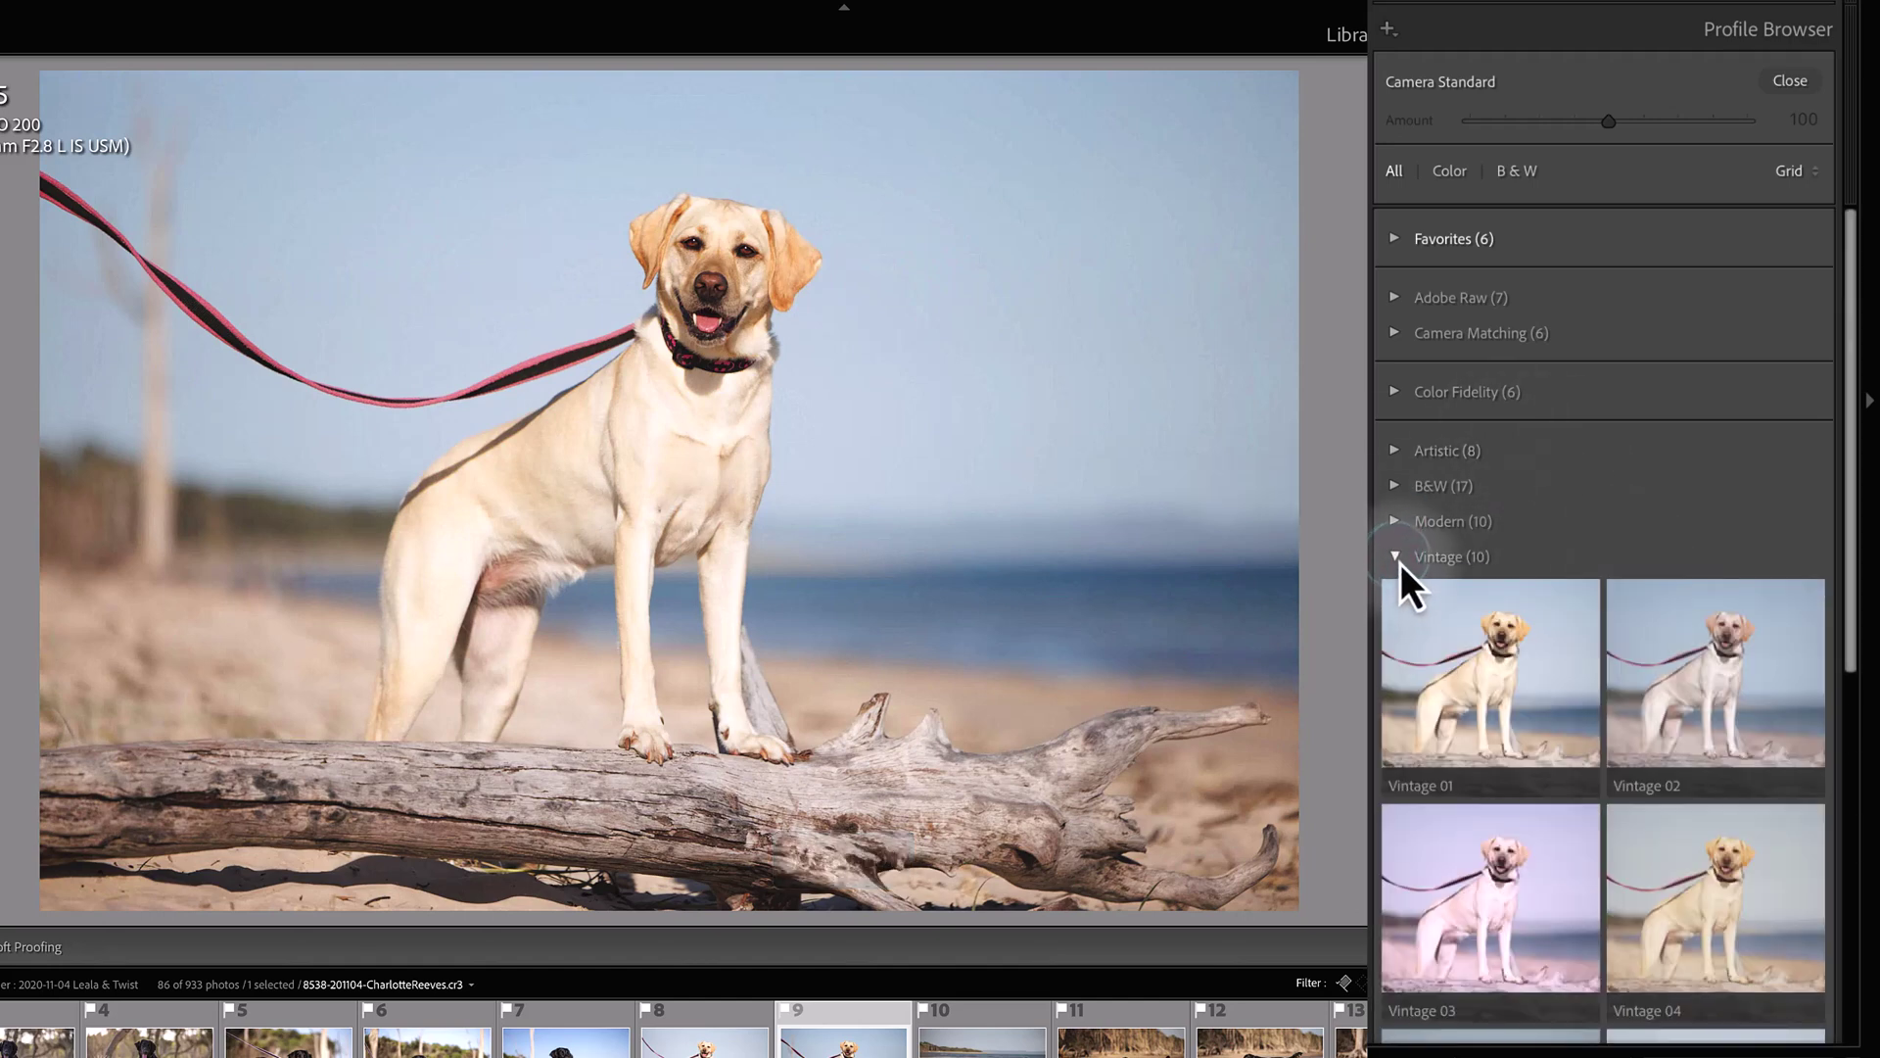
{"action": "left_click", "coordinate": [1395, 556]}
{"action": "left_click", "coordinate": [1395, 556]}
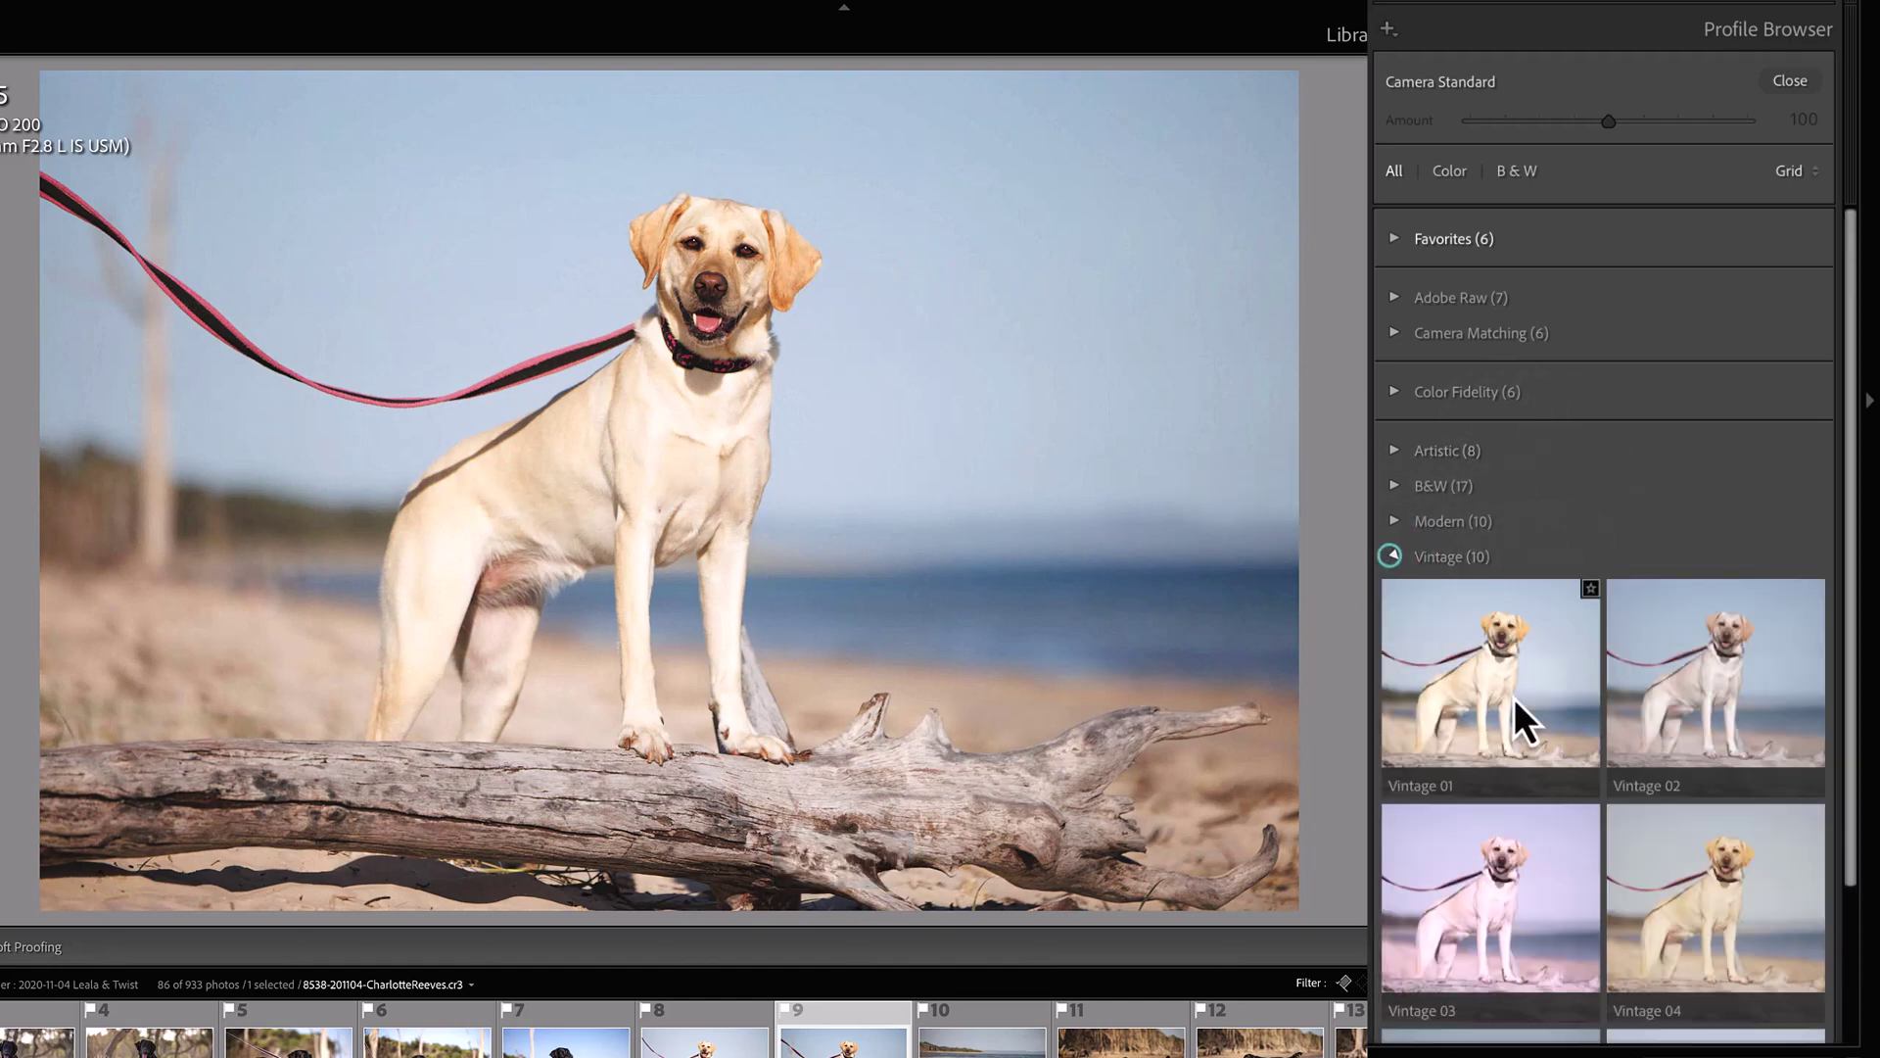
{"action": "scroll", "coordinate": [1514, 698], "scroll_direction": "down", "scroll_amount": 1}
{"action": "scroll", "coordinate": [1549, 805], "scroll_direction": "down", "scroll_amount": 8}
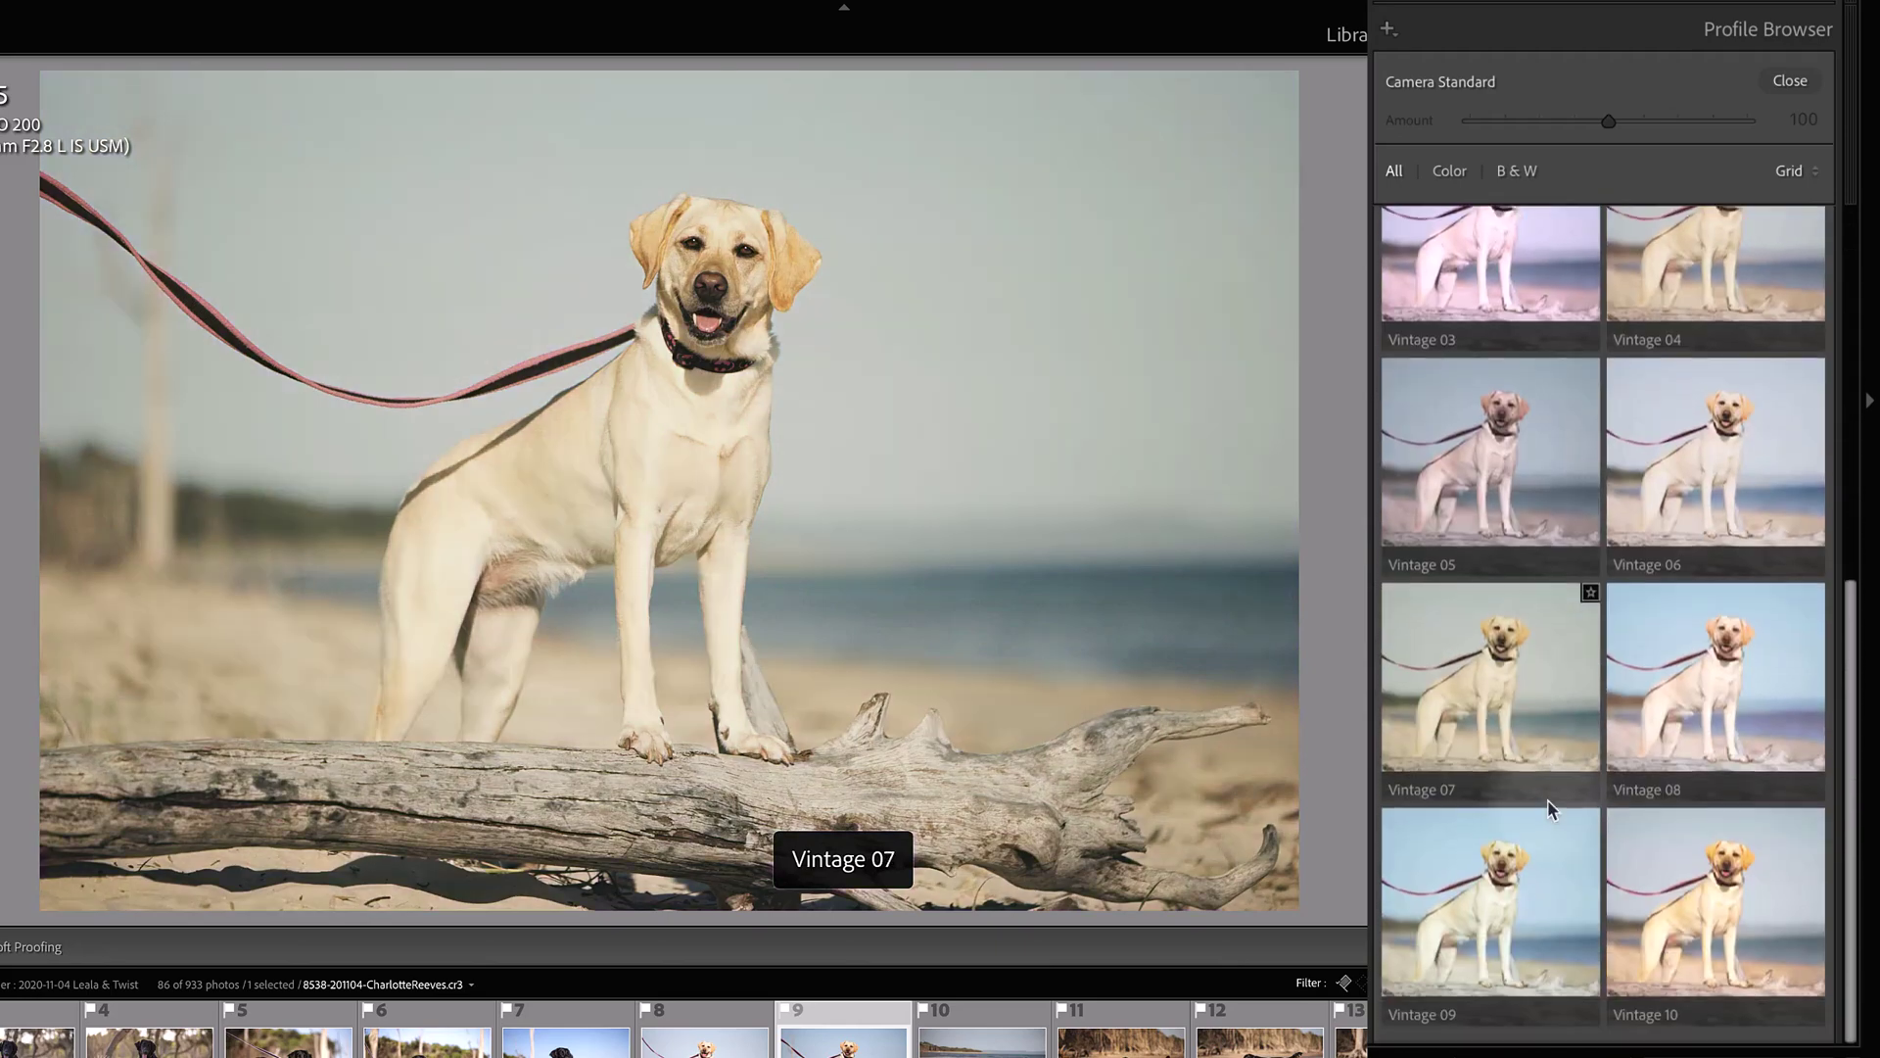
{"action": "left_click", "coordinate": [1714, 864]}
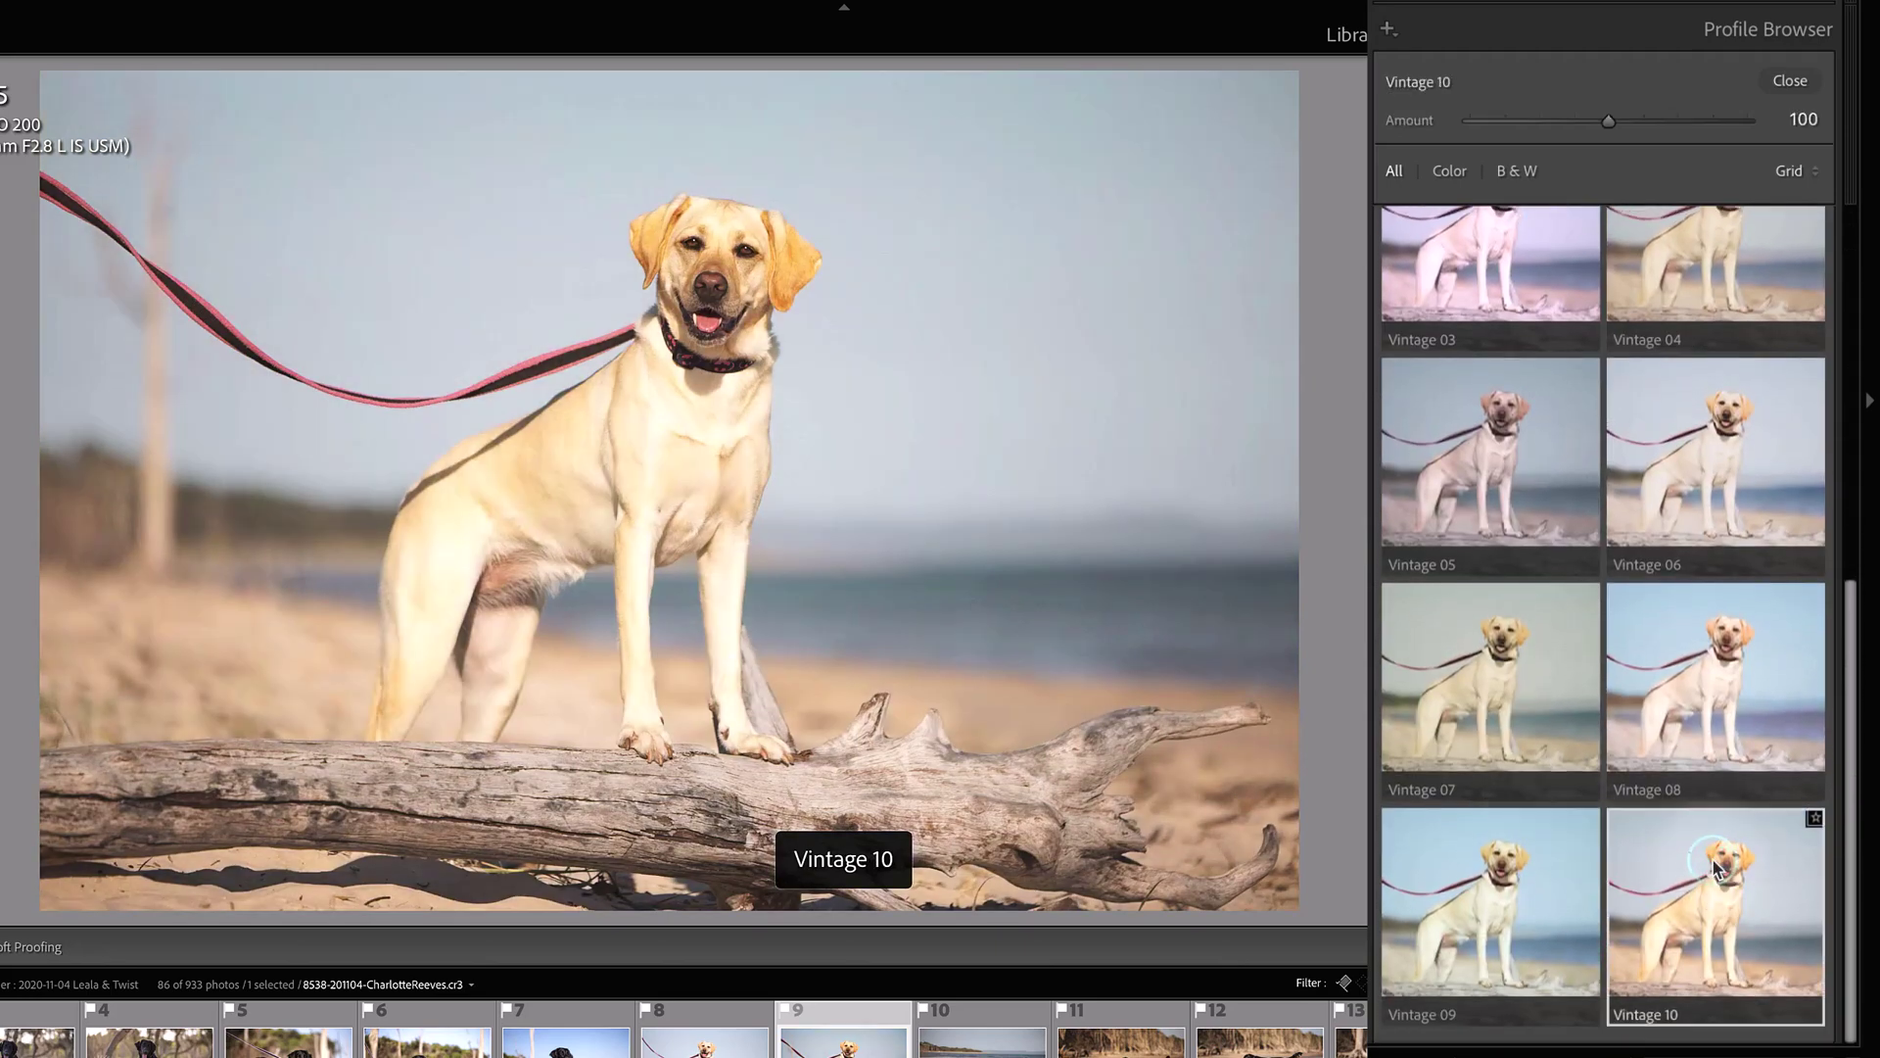
- Try Vintage 10 at Amount 168, reset it to 100, and collapse Vintage
{"action": "scroll", "coordinate": [1512, 122], "scroll_direction": "up", "scroll_amount": 1}
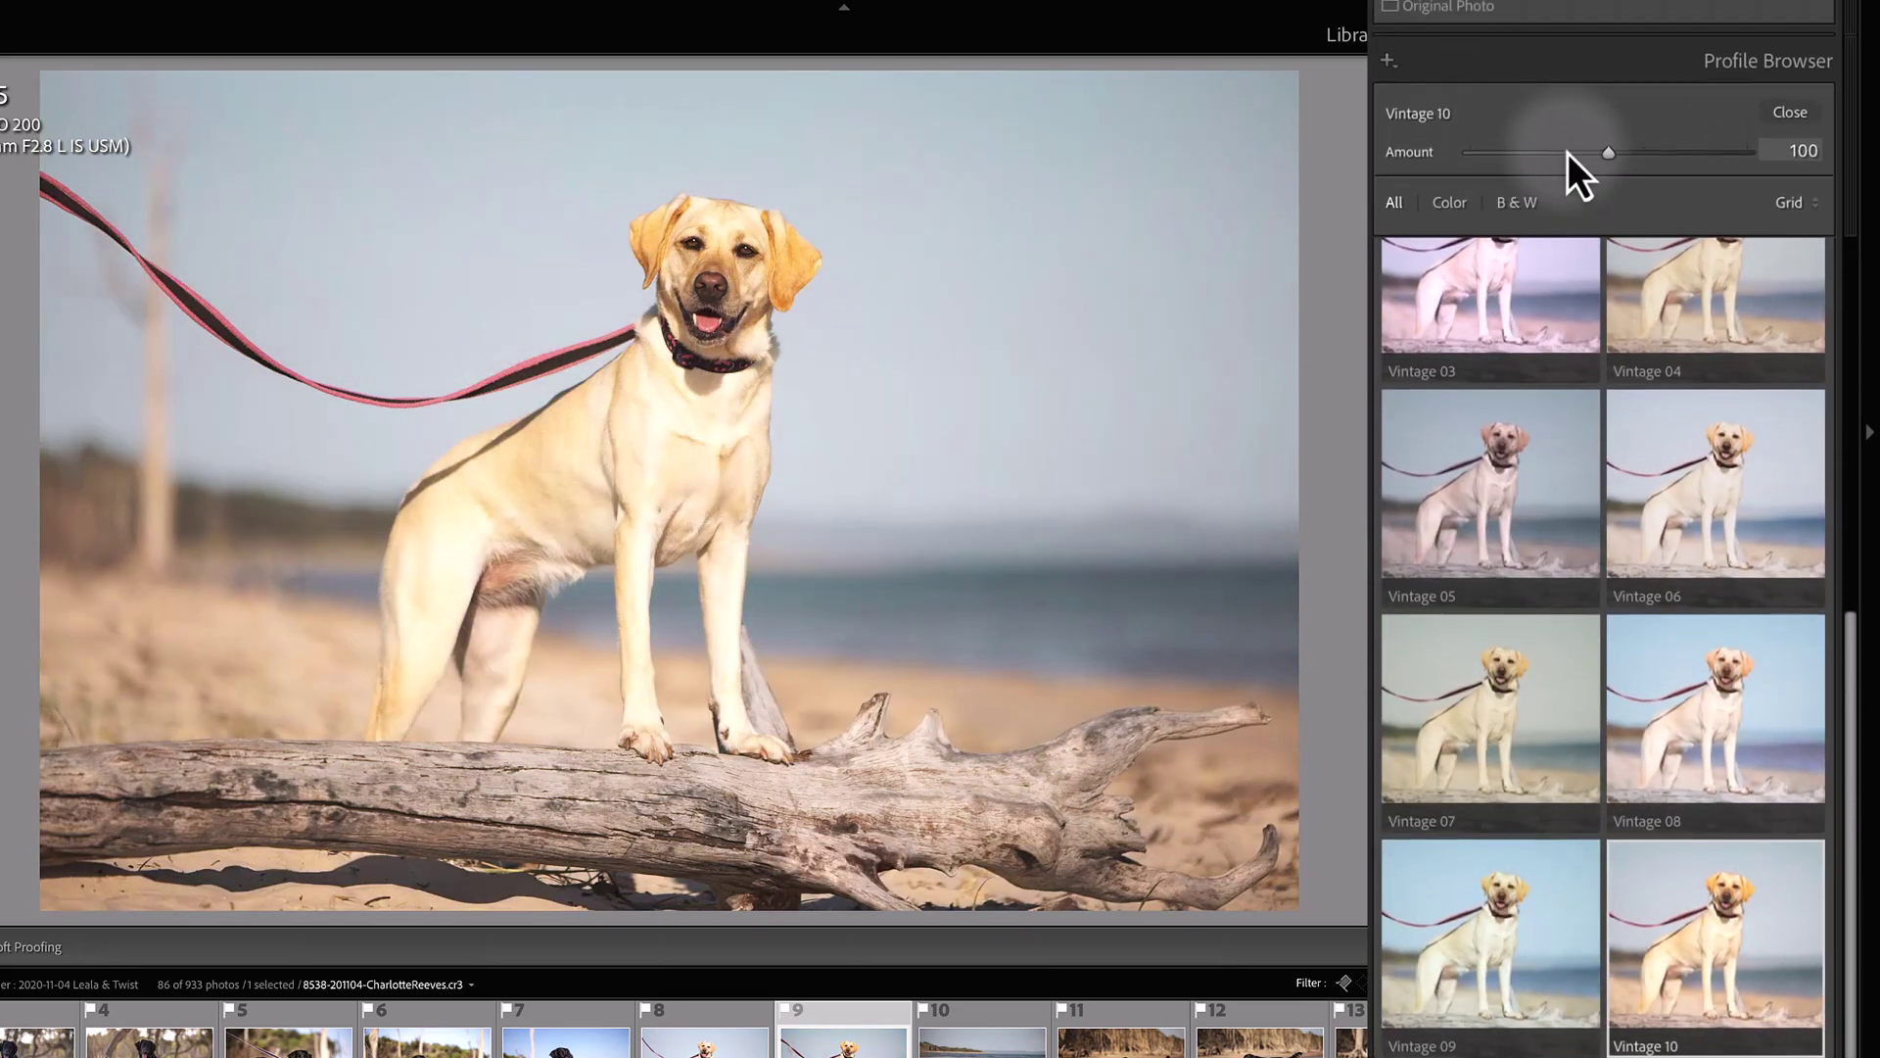
{"action": "left_click_drag", "start_coordinate": [1608, 167], "coordinate": [1573, 188]}
{"action": "double_click", "coordinate": [1402, 154]}
{"action": "scroll", "coordinate": [1561, 386], "scroll_direction": "up", "scroll_amount": 5}
{"action": "left_click", "coordinate": [1391, 417]}
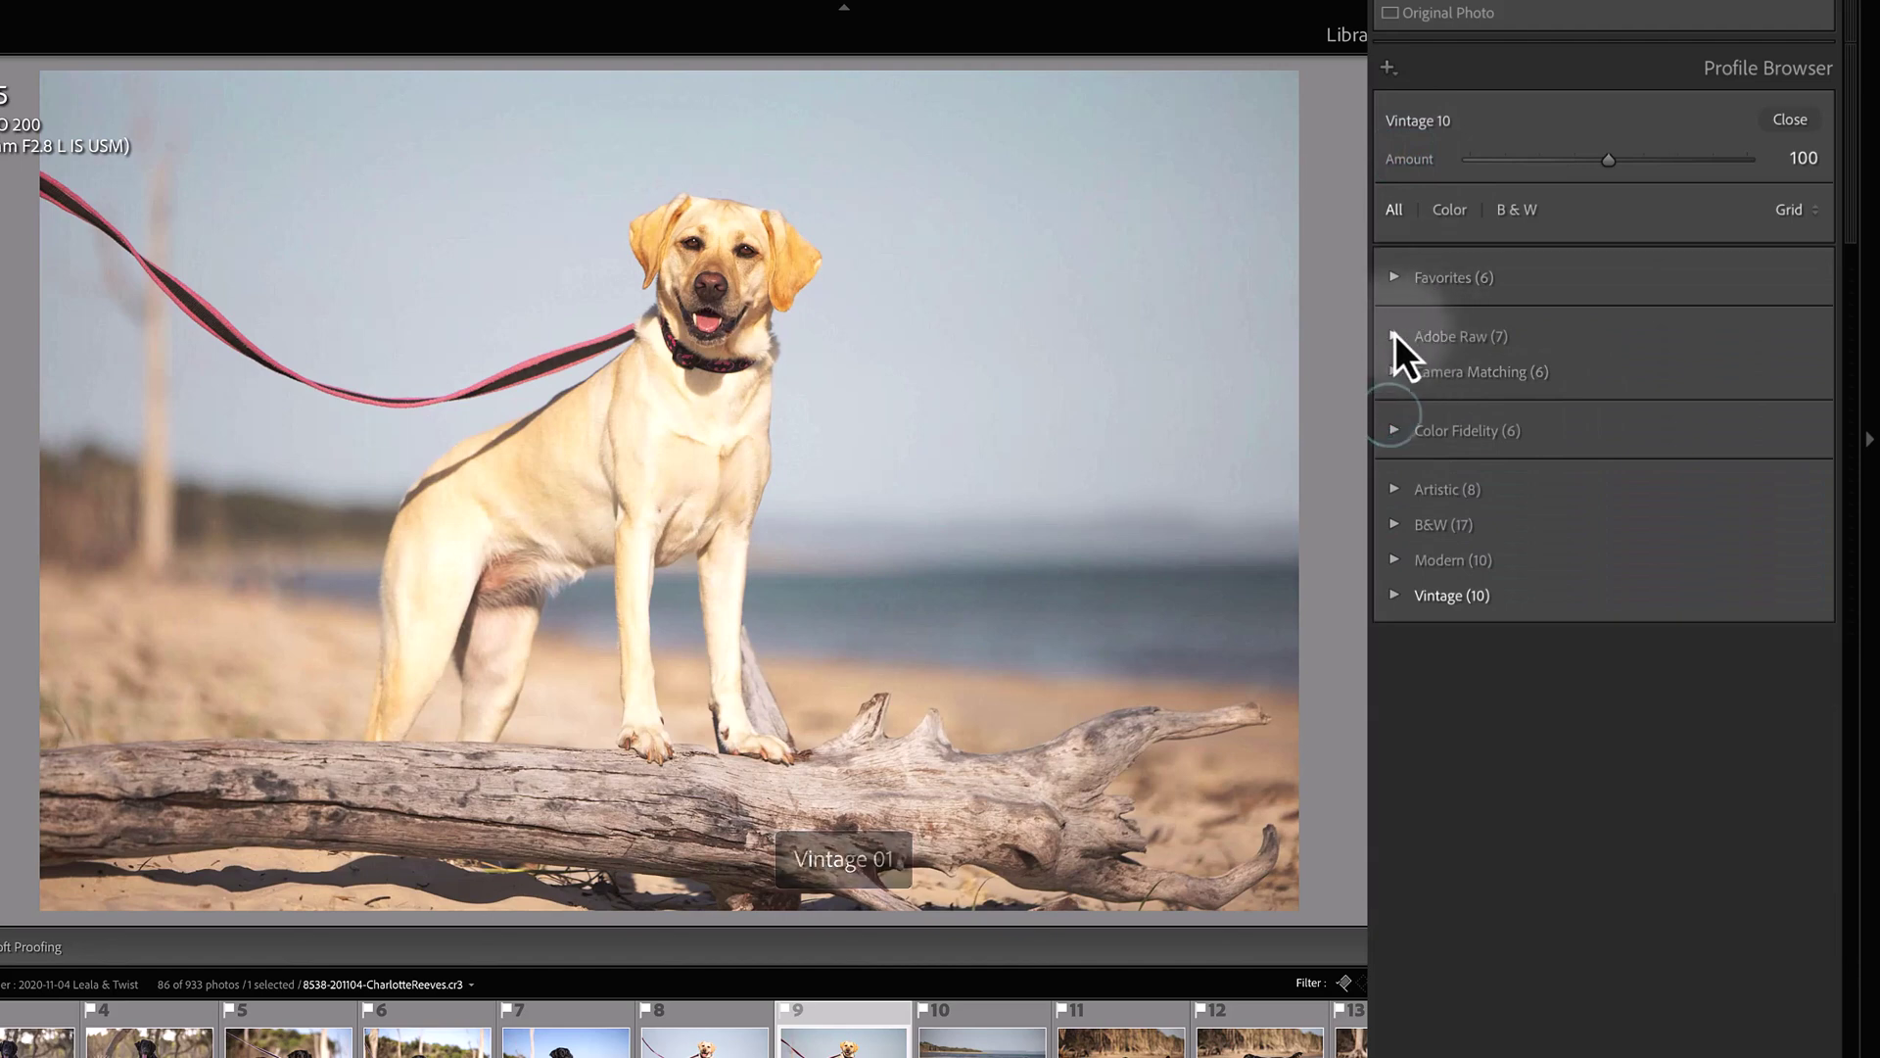
- Under Camera Matching, try Camera Standard, then apply Camera Landscape
{"action": "left_click", "coordinate": [1394, 373]}
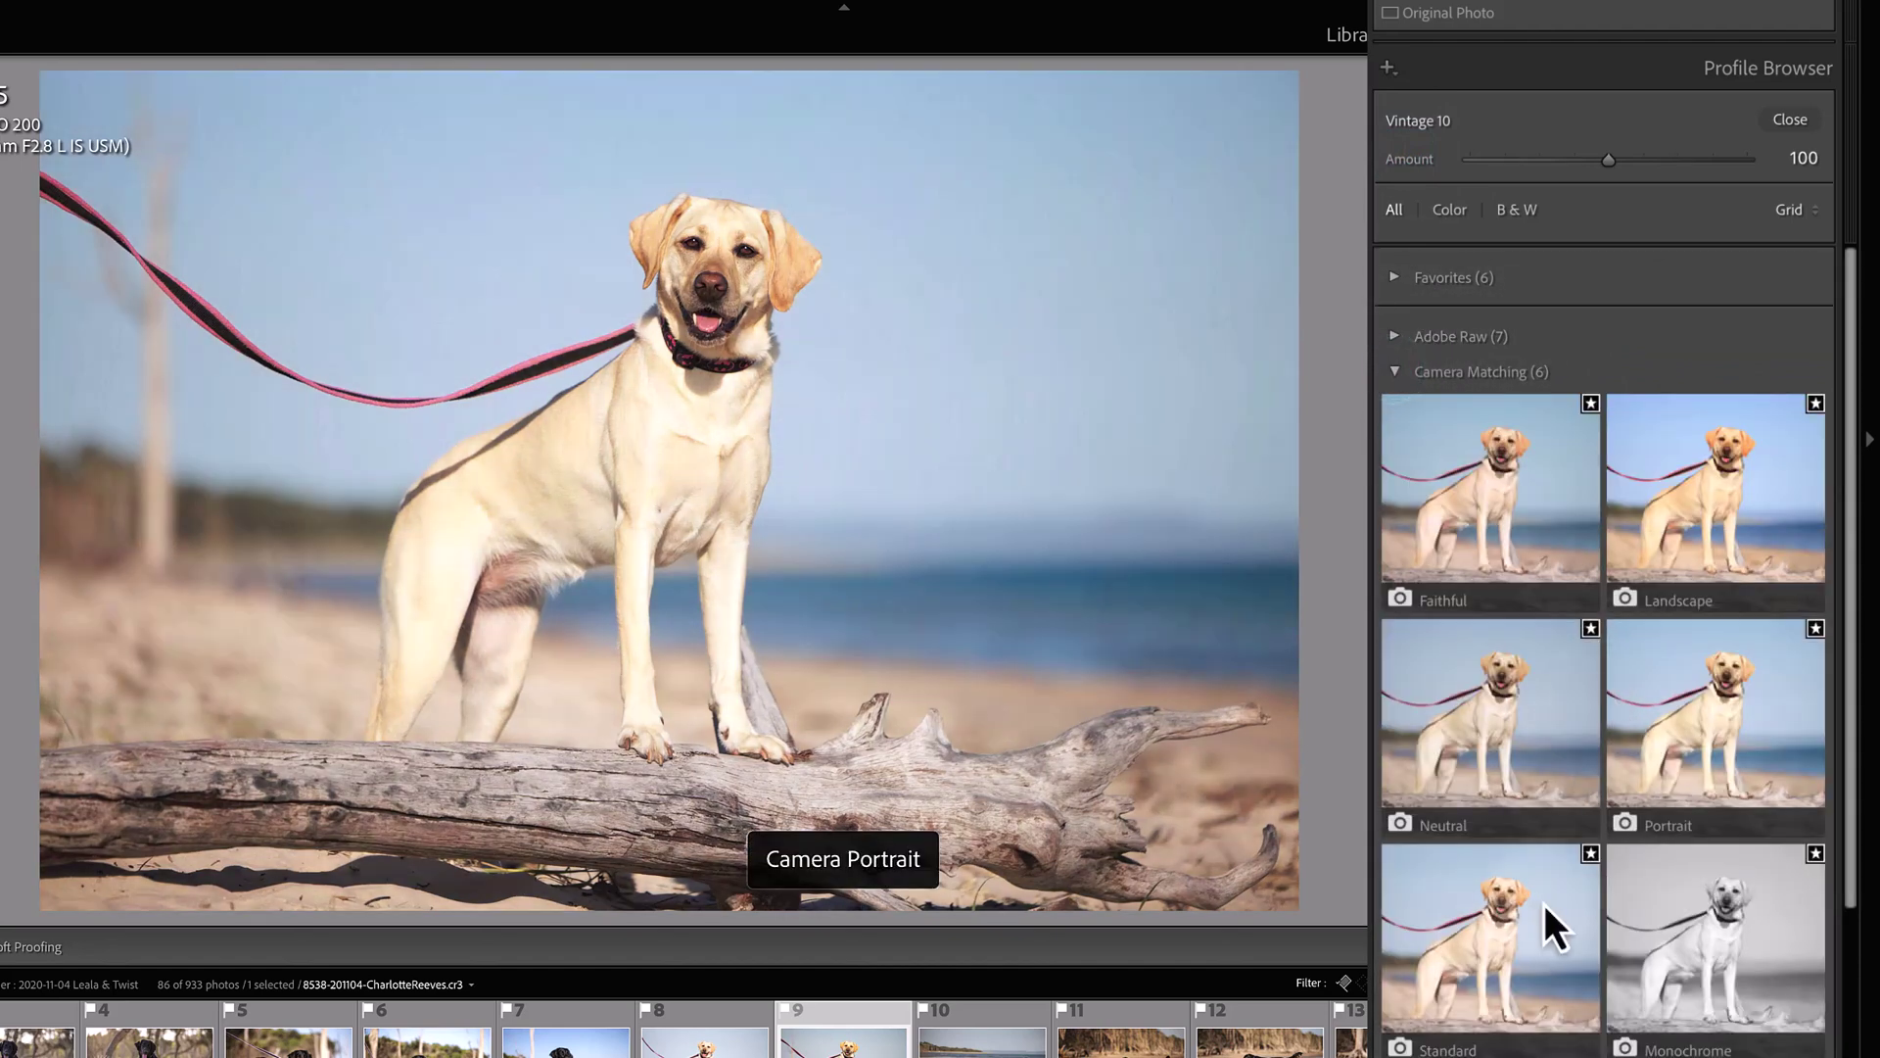
{"action": "left_click", "coordinate": [1540, 901]}
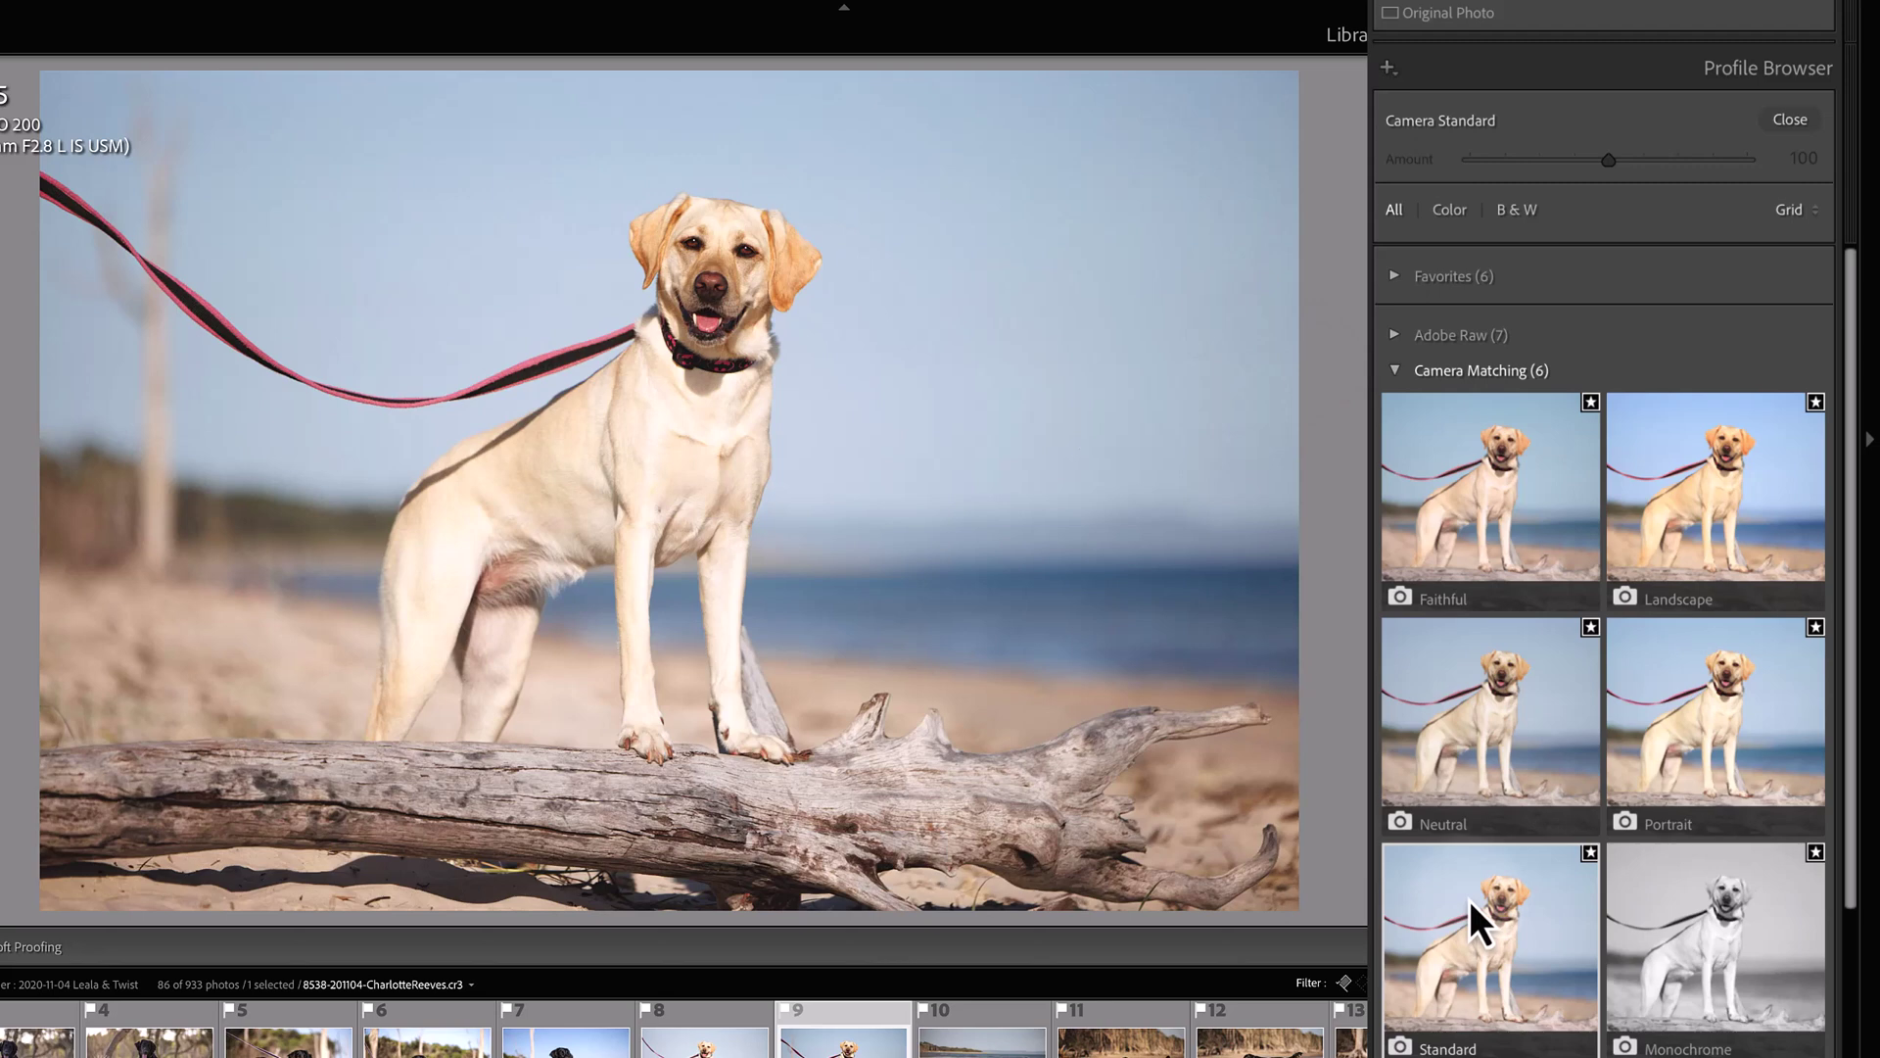
{"action": "left_click", "coordinate": [1726, 448]}
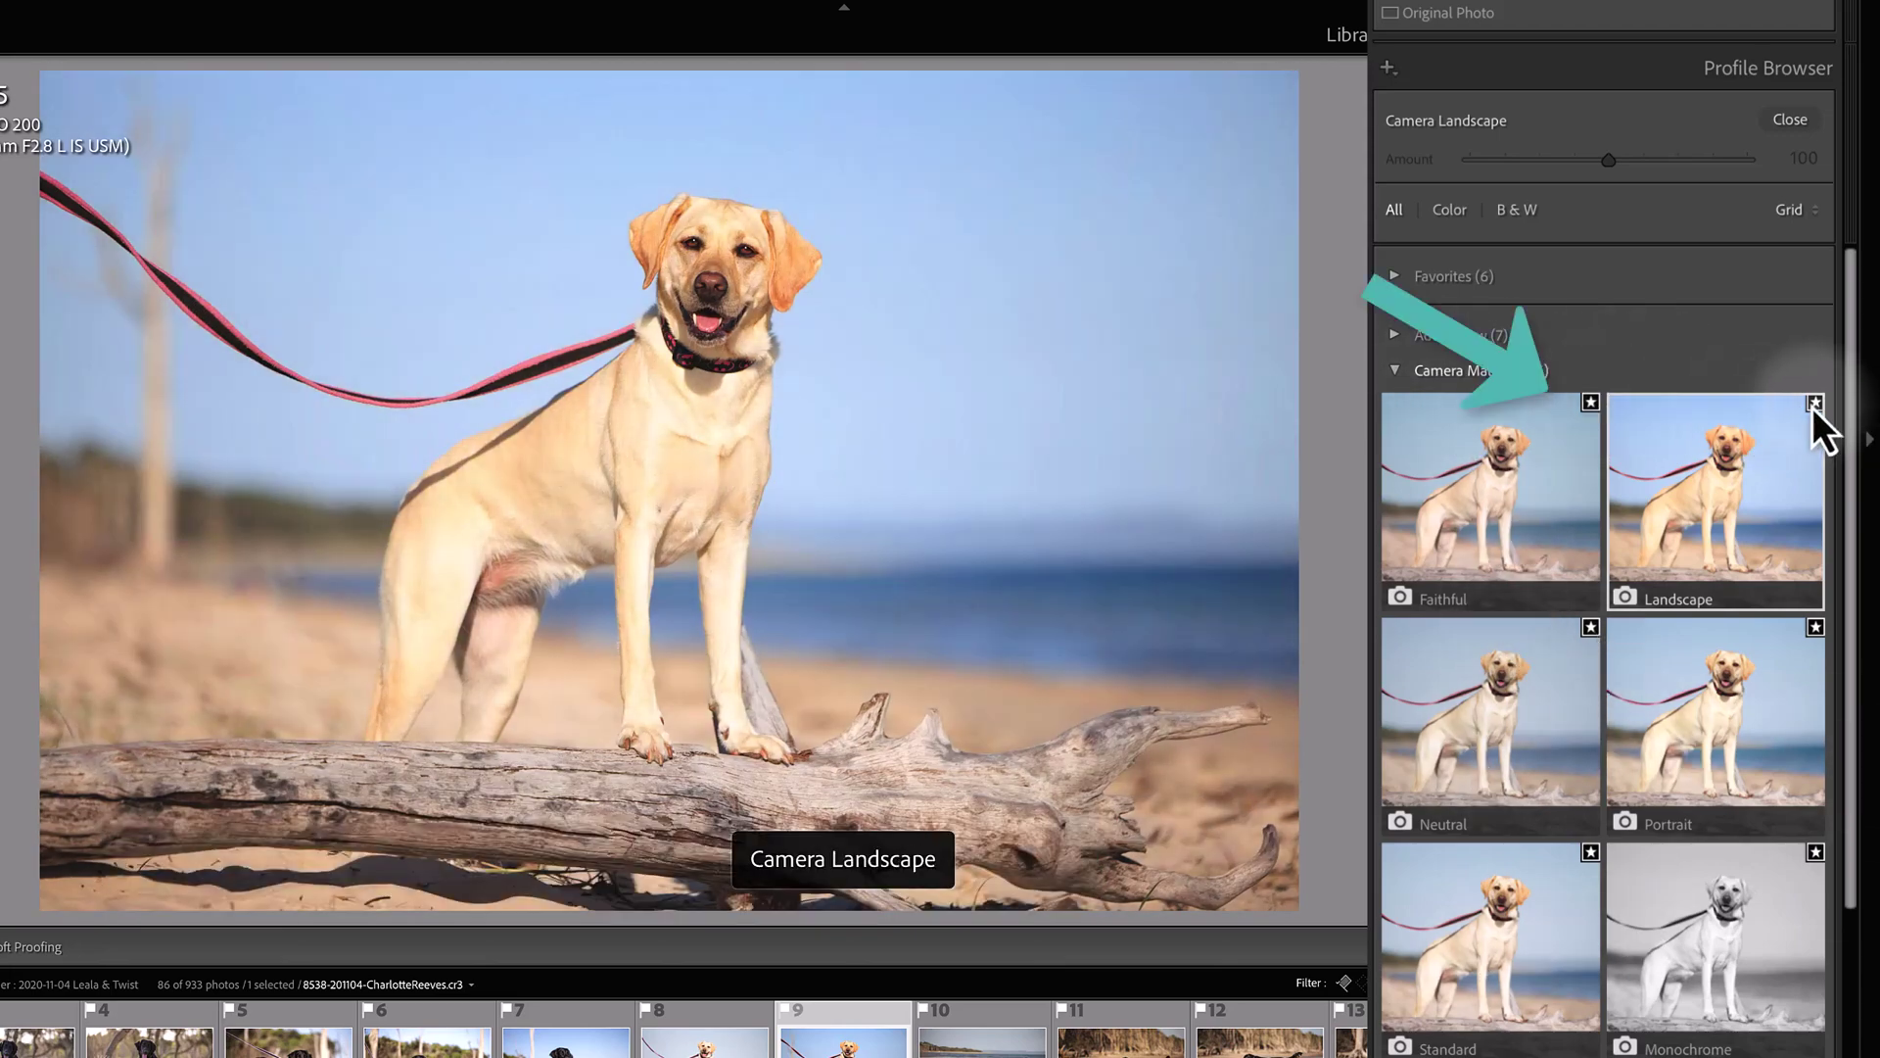
- Star the Standard profile and view the six profiles in Favorites
{"action": "scroll", "coordinate": [1532, 825], "scroll_direction": "down", "scroll_amount": 2}
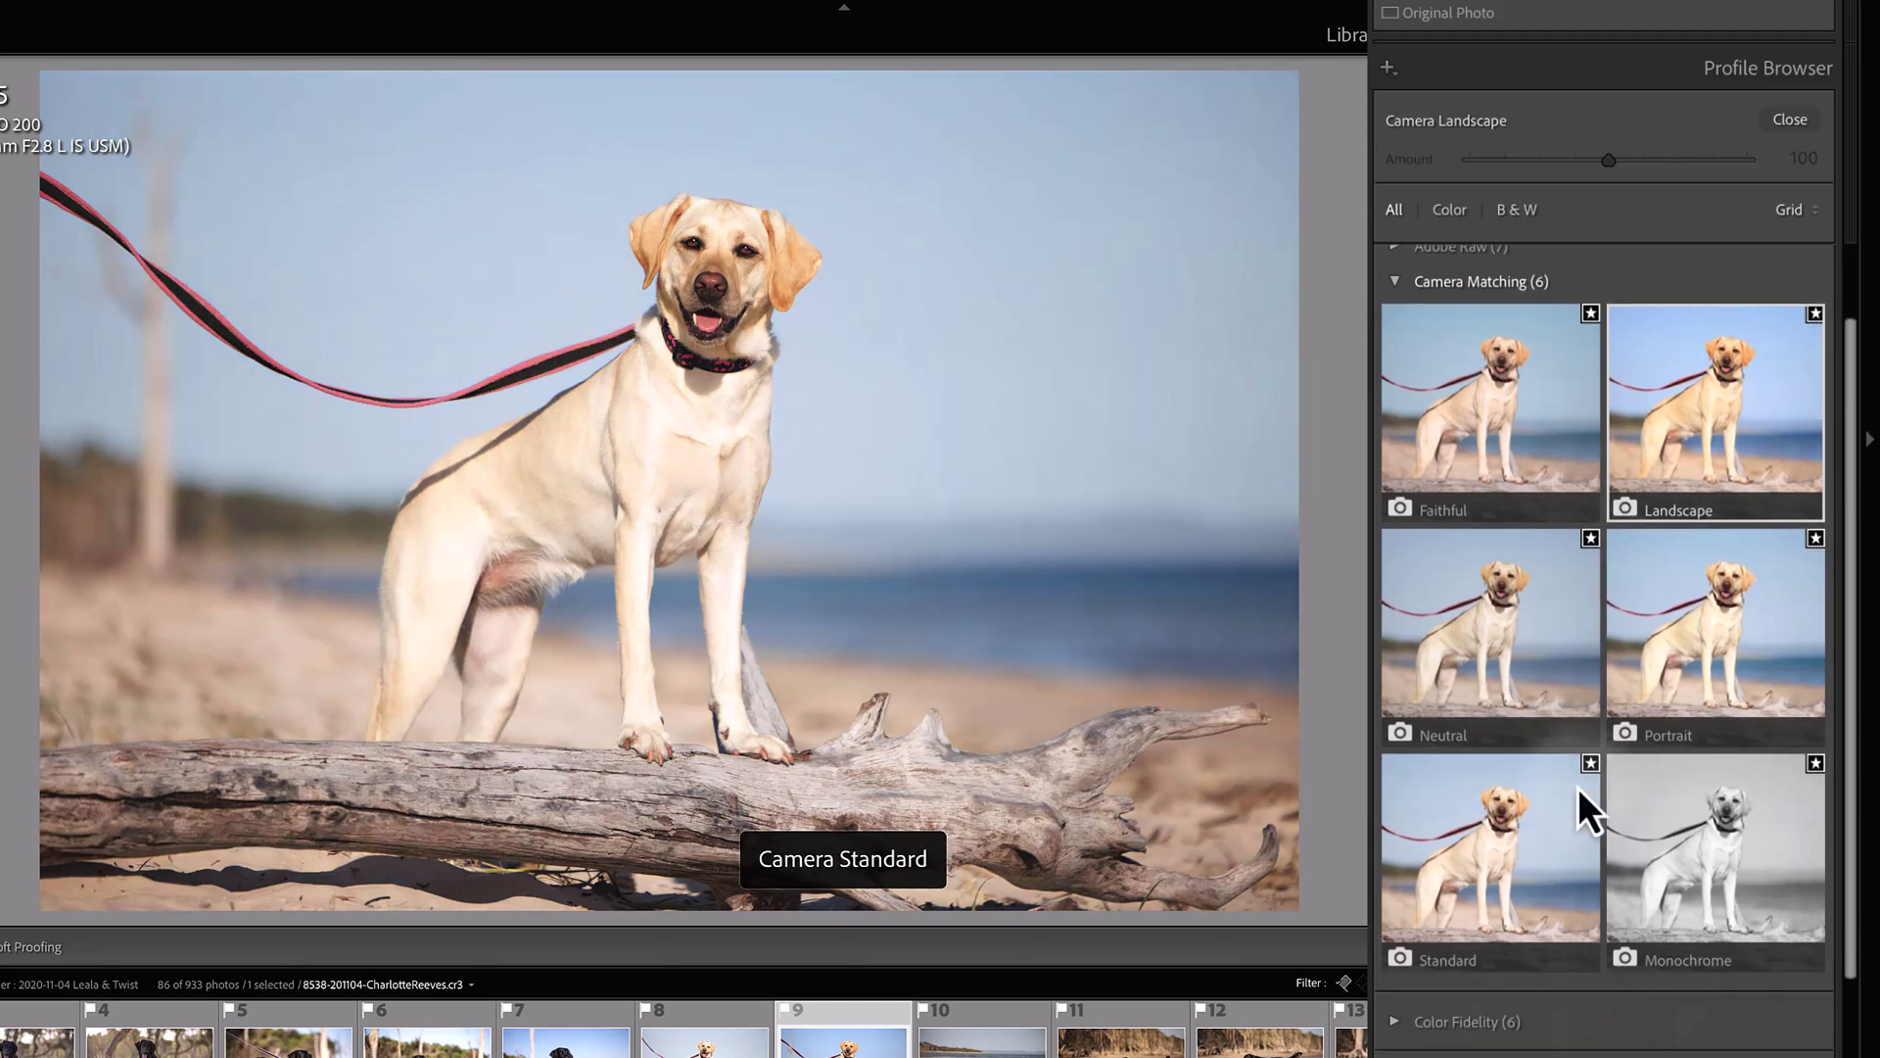
{"action": "left_click", "coordinate": [1590, 765]}
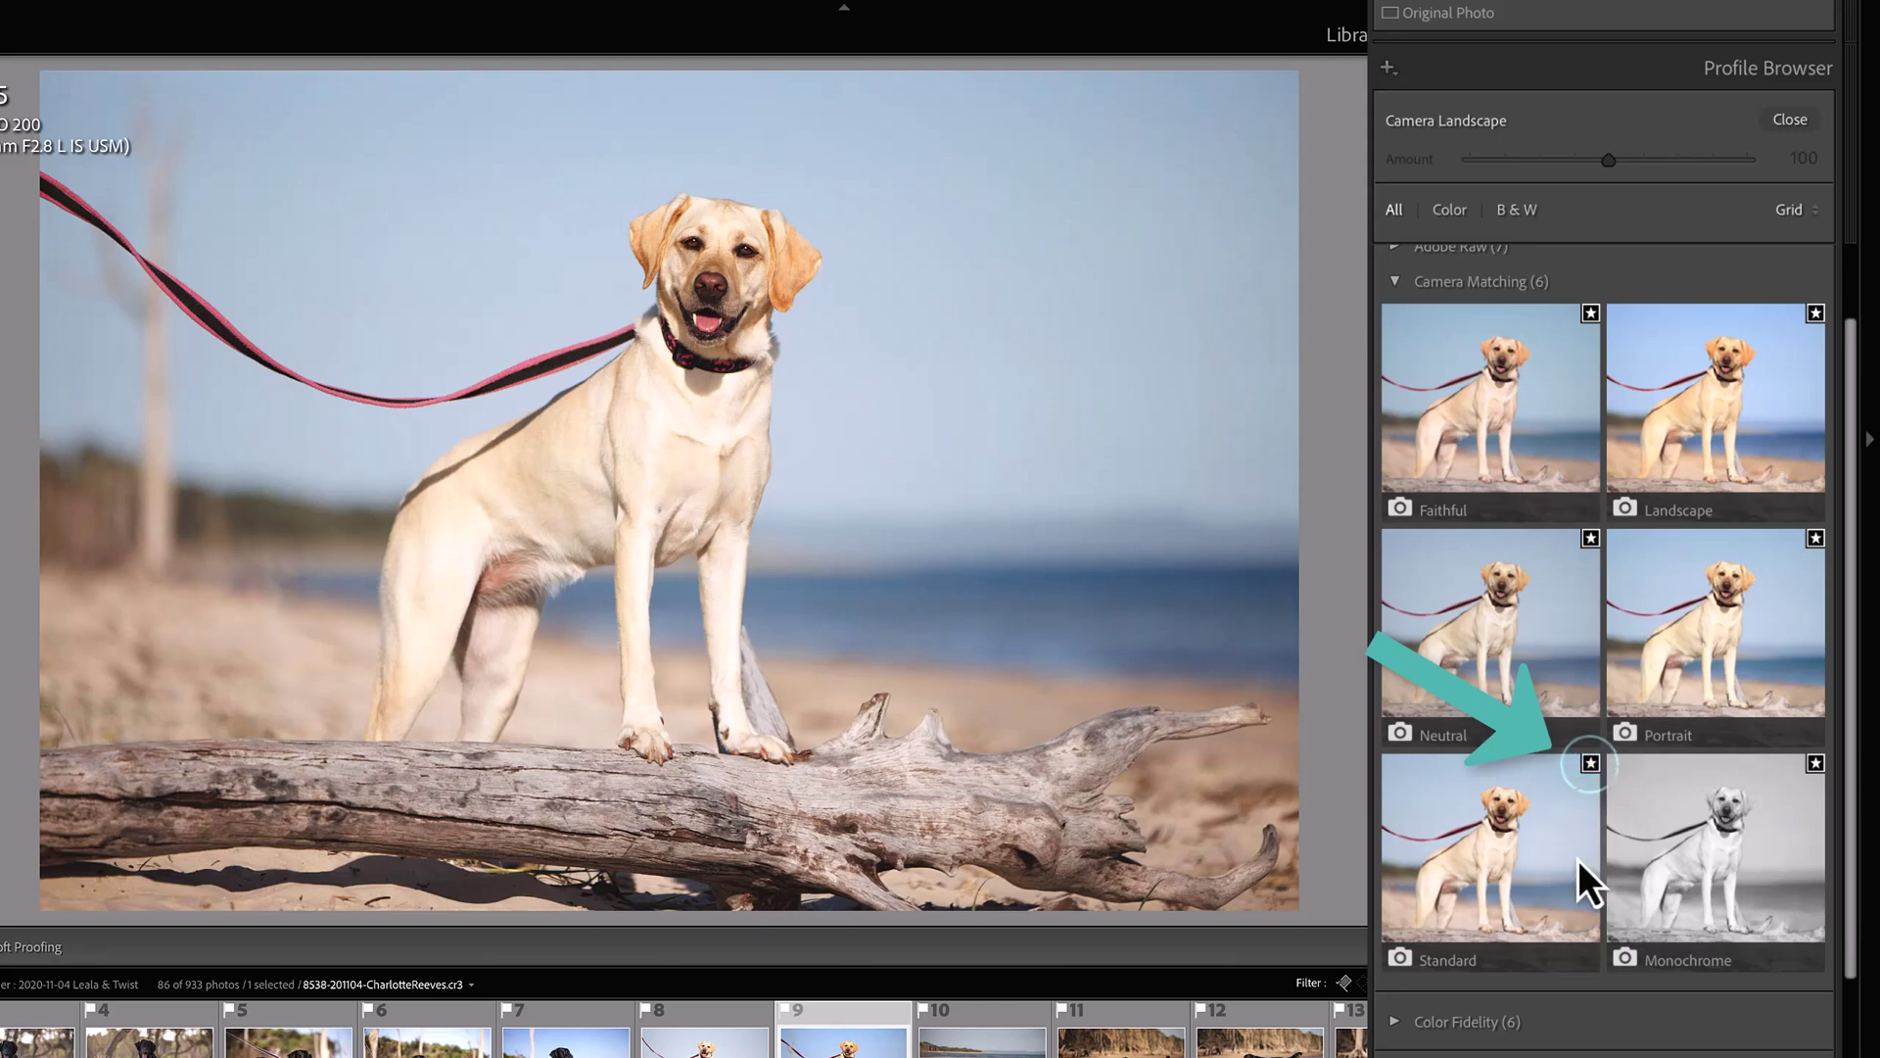
{"action": "left_click", "coordinate": [1397, 286]}
{"action": "left_click", "coordinate": [1394, 279]}
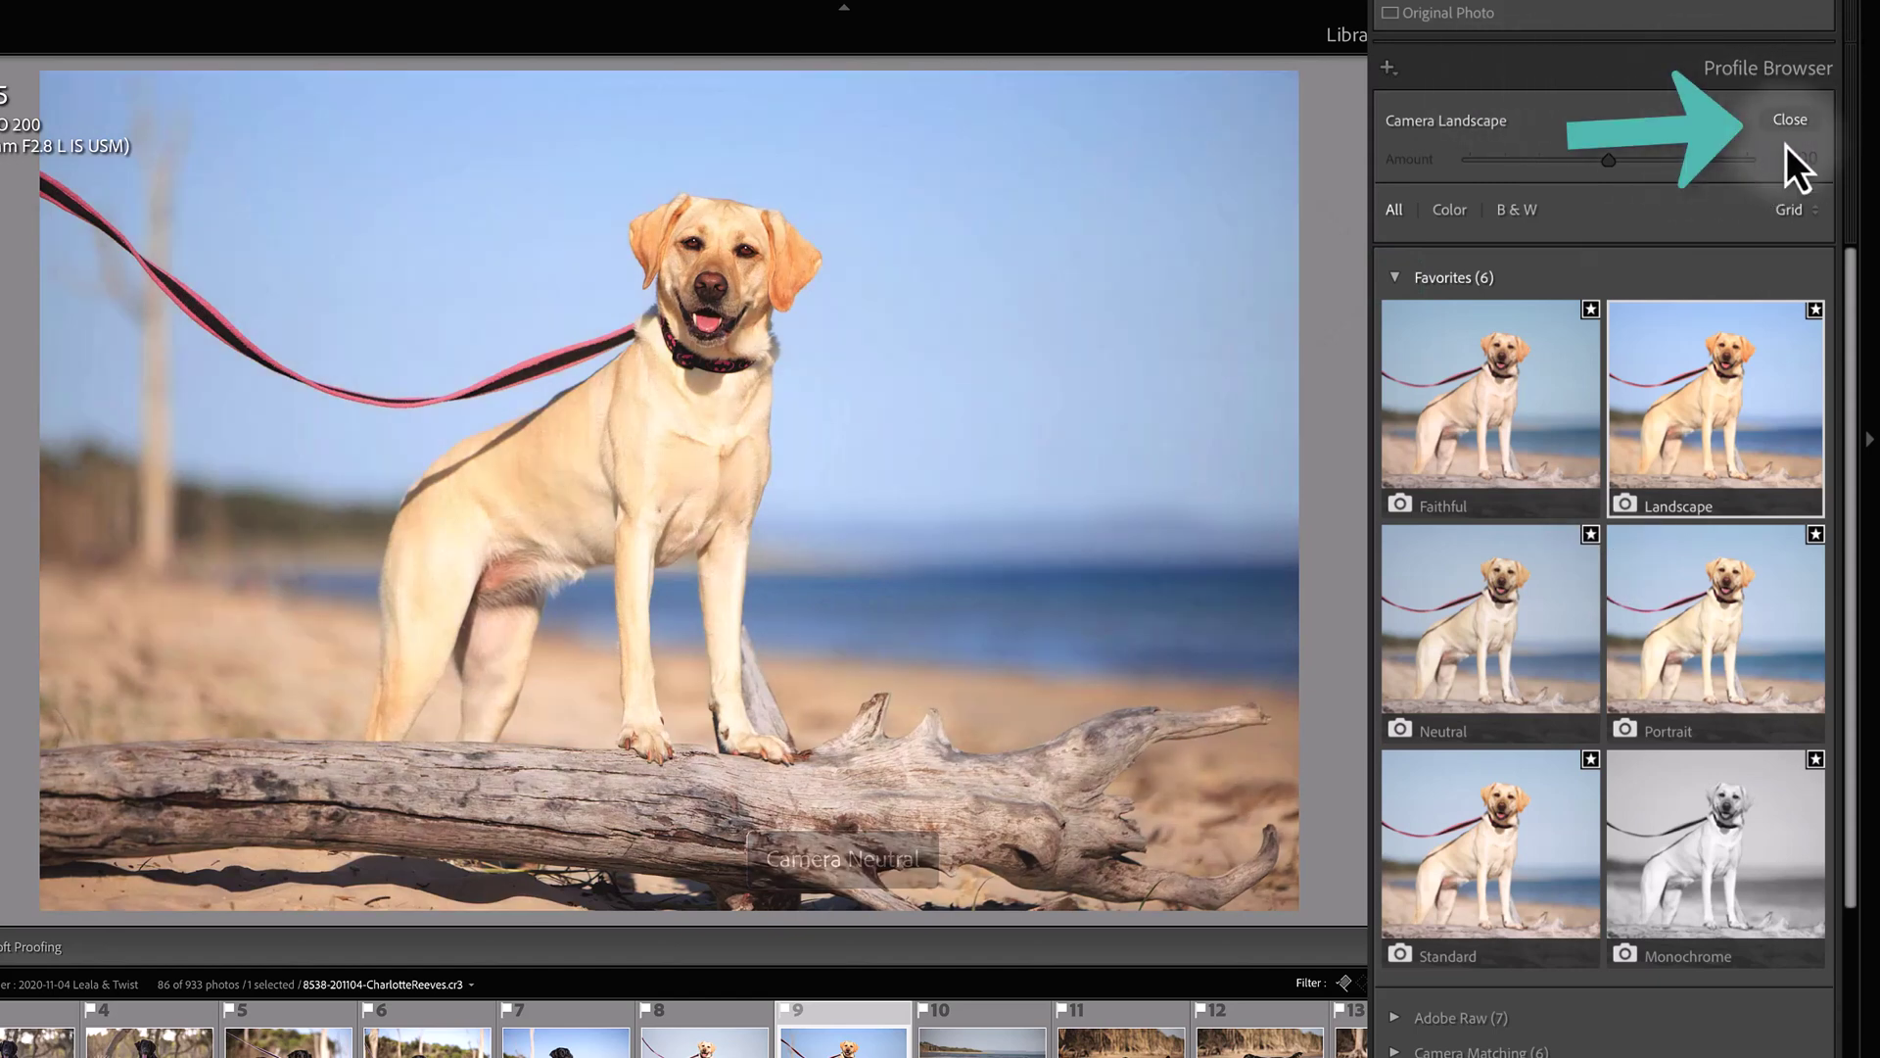
- Reapply the Camera Standard profile through the Profile Browser
{"action": "left_click", "coordinate": [1791, 126]}
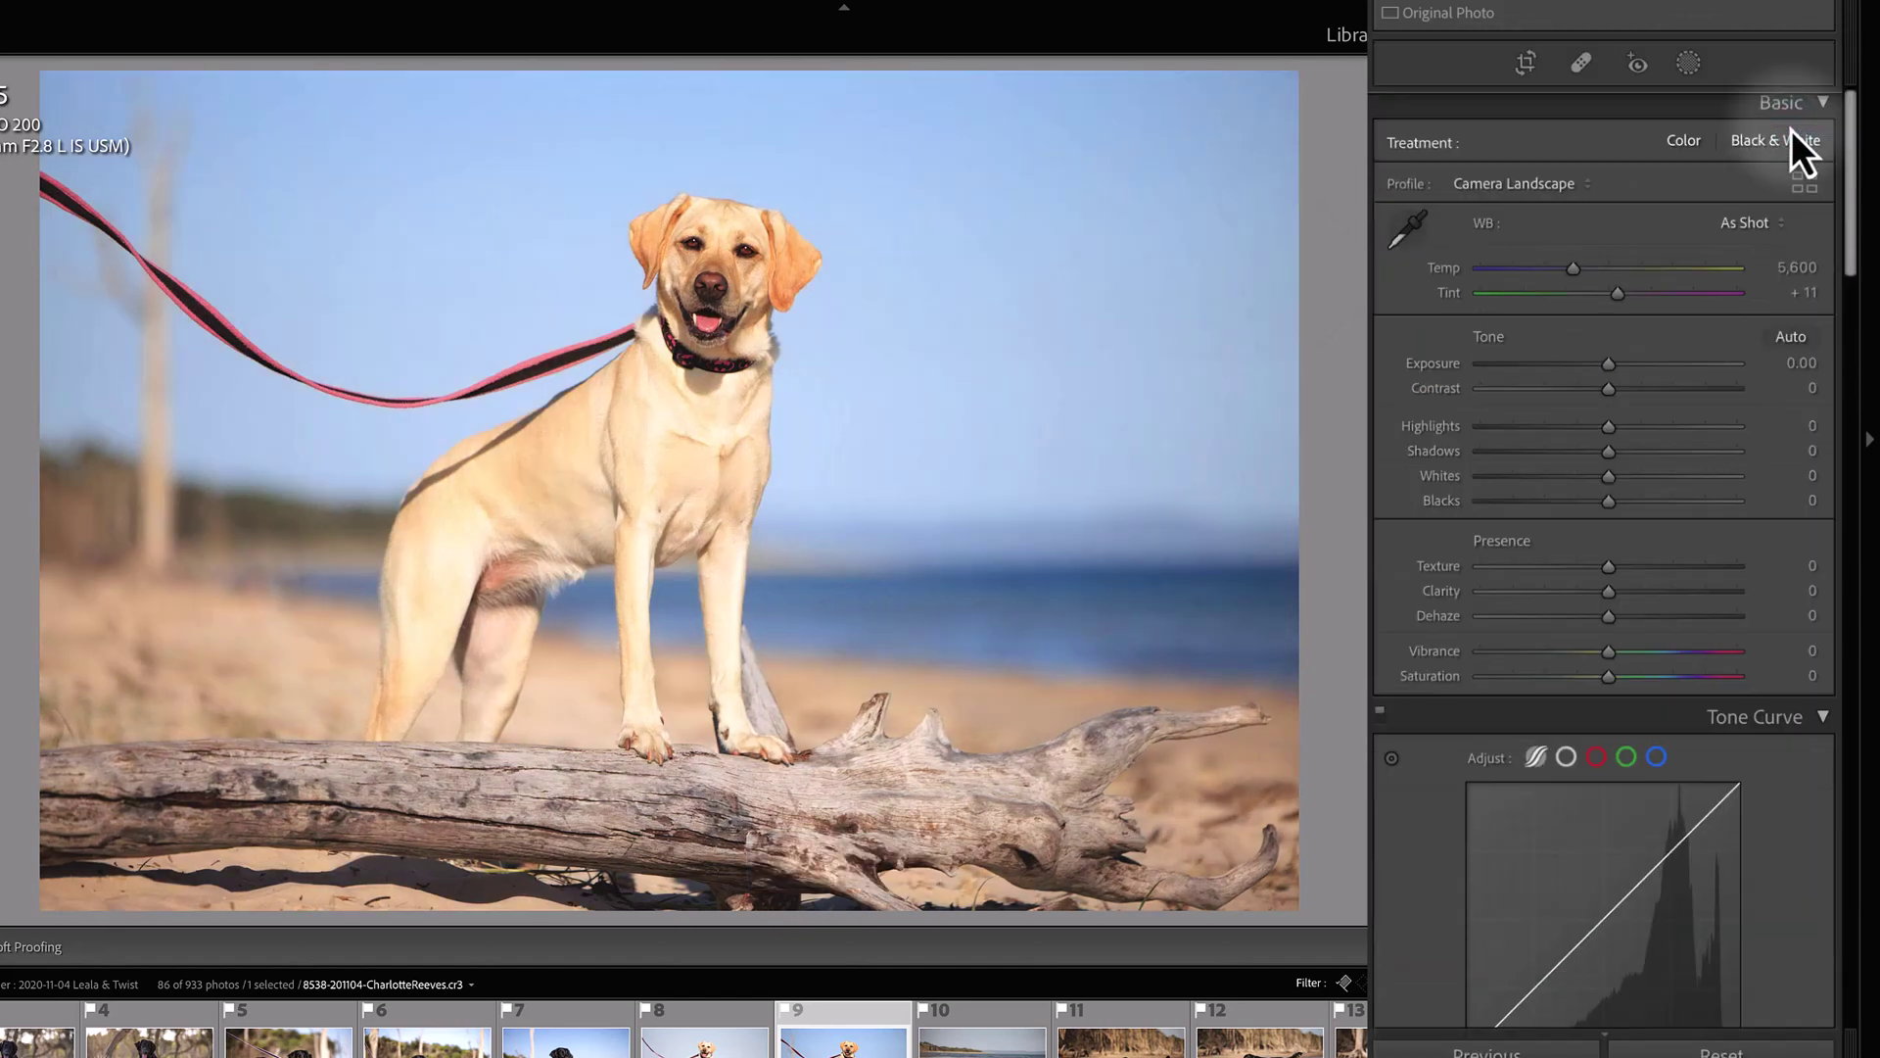
{"action": "left_click", "coordinate": [1530, 184]}
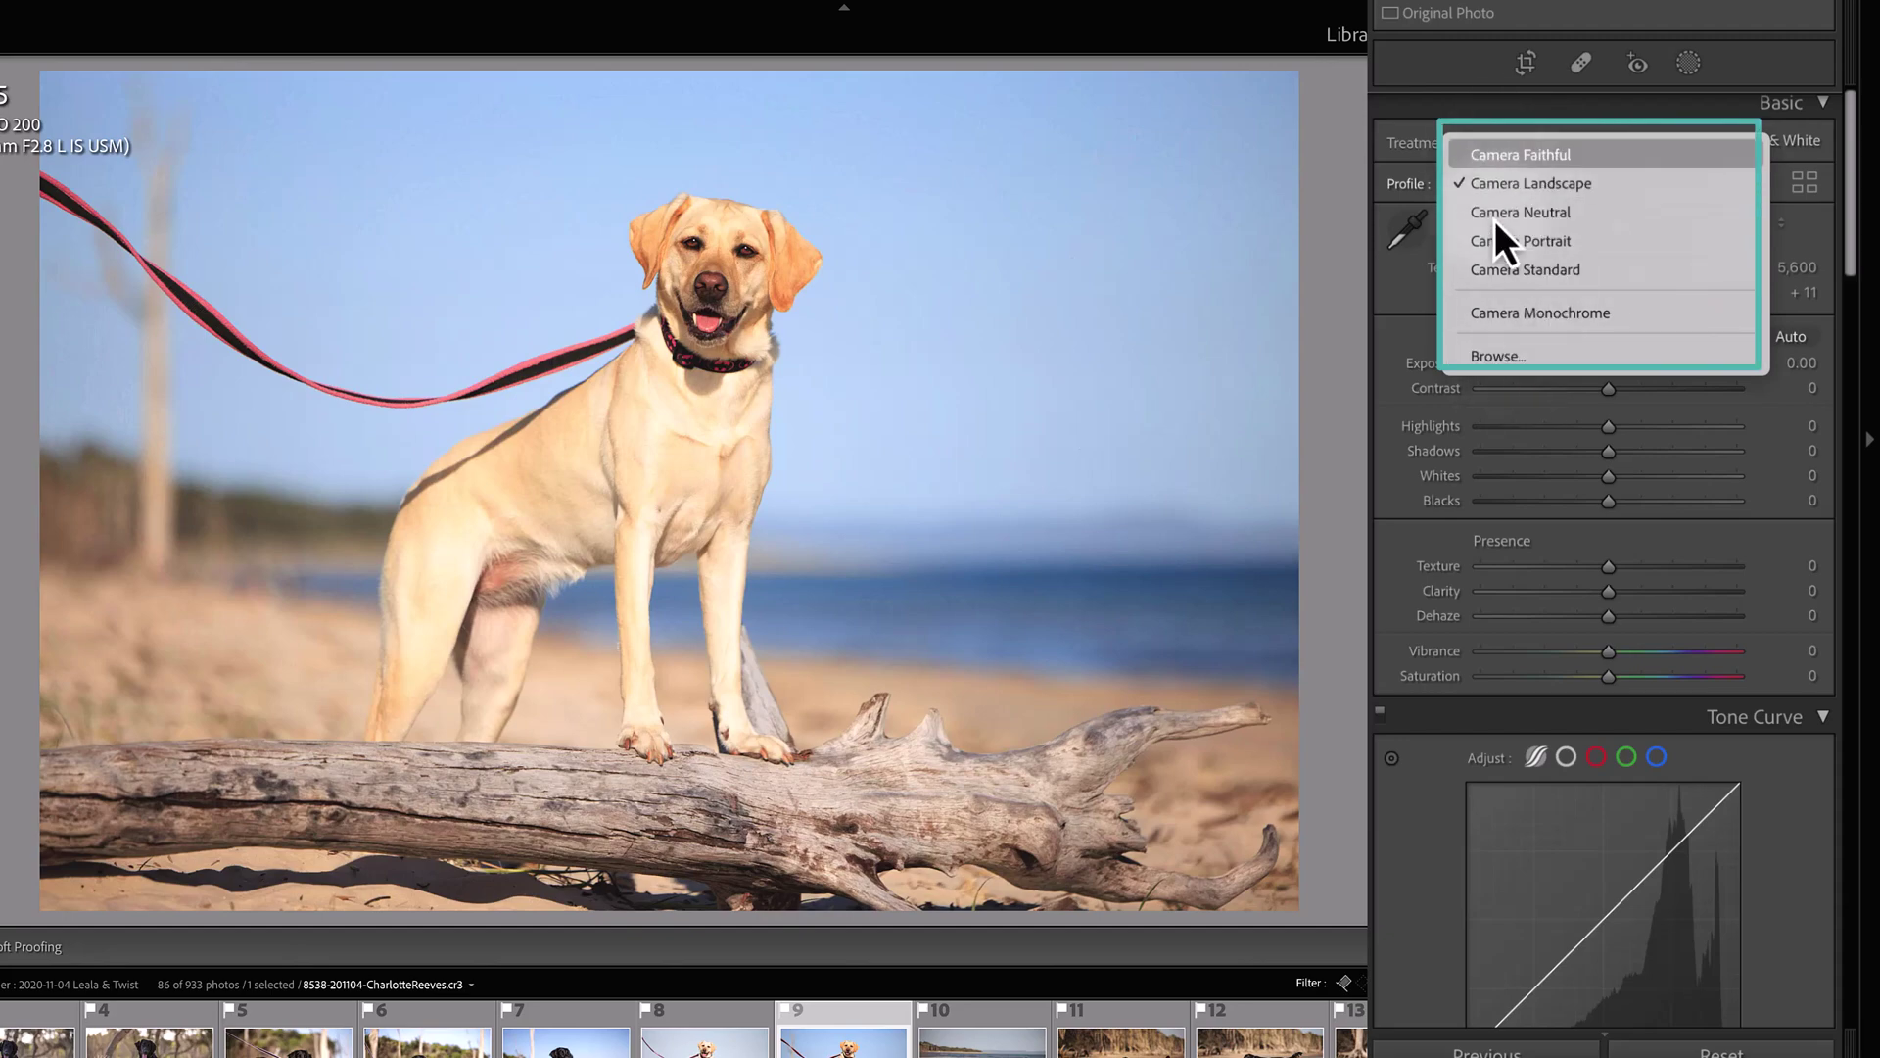
{"action": "left_click", "coordinate": [1518, 359]}
{"action": "left_click", "coordinate": [1524, 907]}
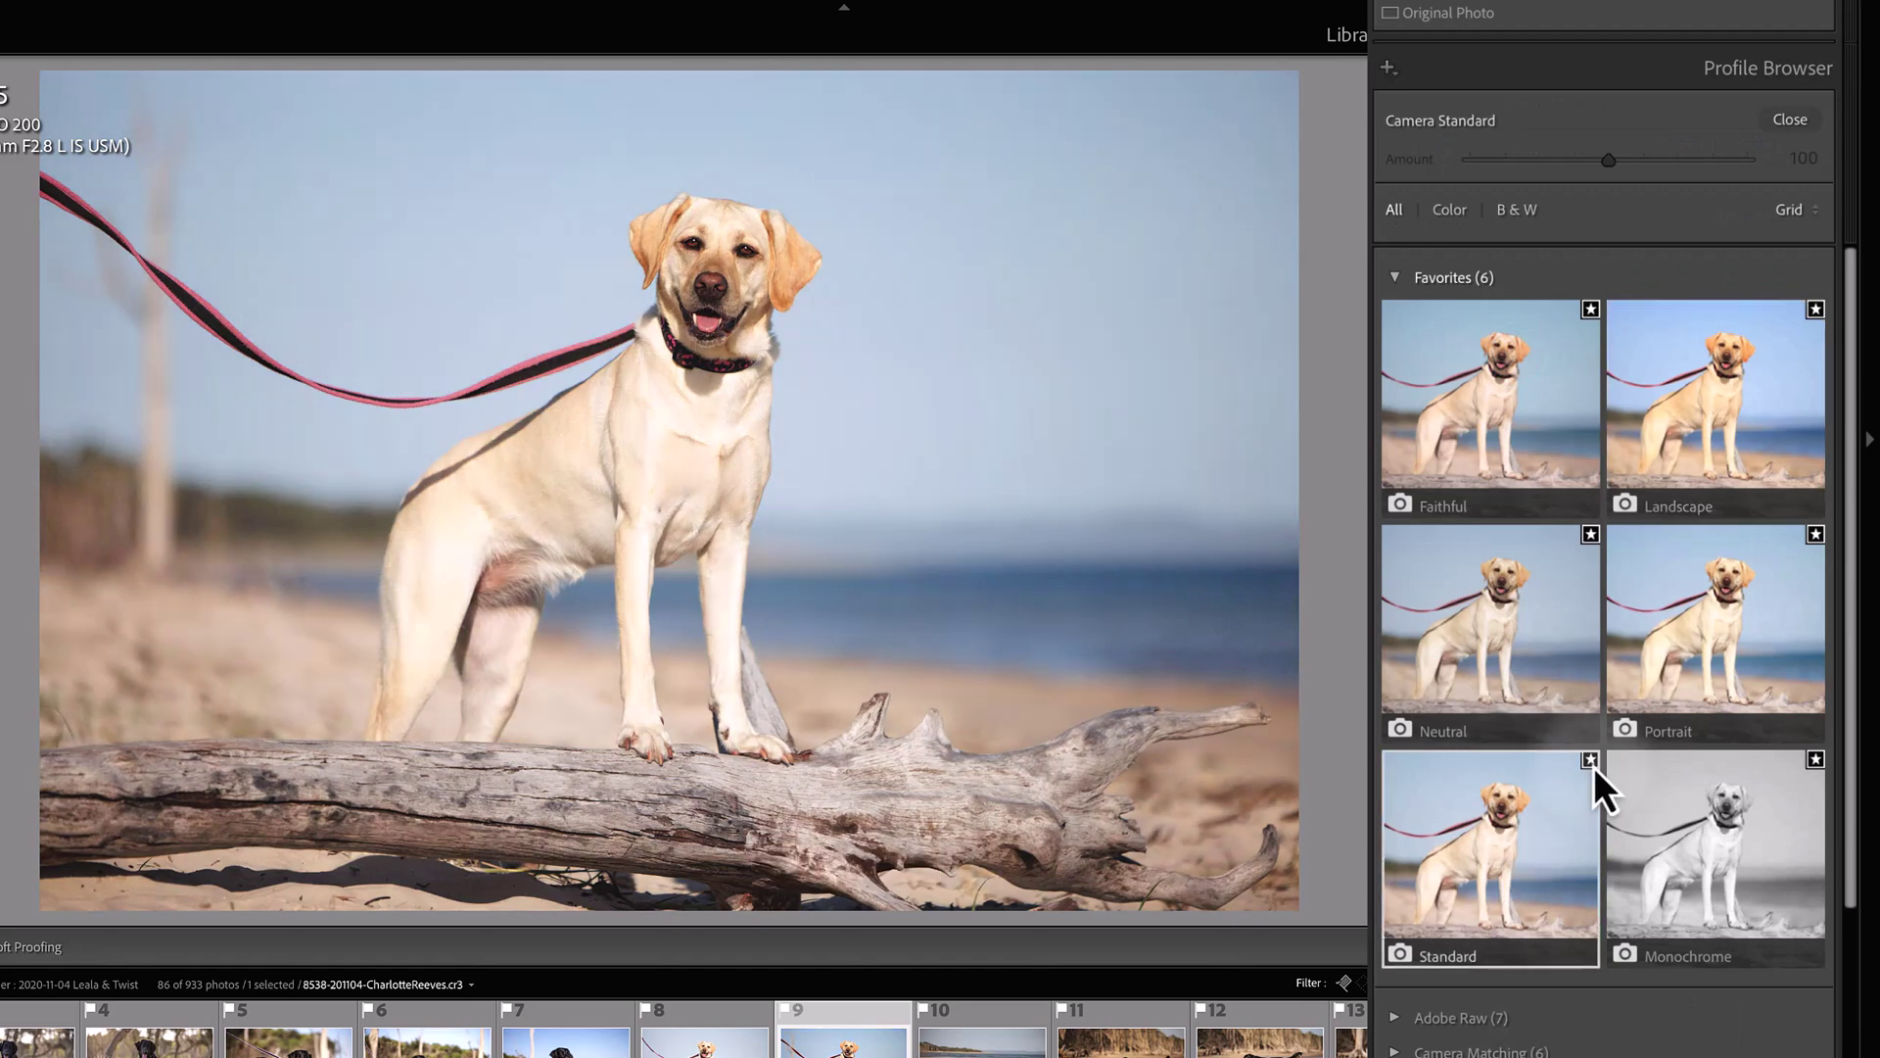
- Unstar Standard and Monochrome, leaving Faithful, Landscape, Neutral and Portrait as favourites
{"action": "left_click", "coordinate": [1591, 760]}
{"action": "left_click", "coordinate": [1592, 761]}
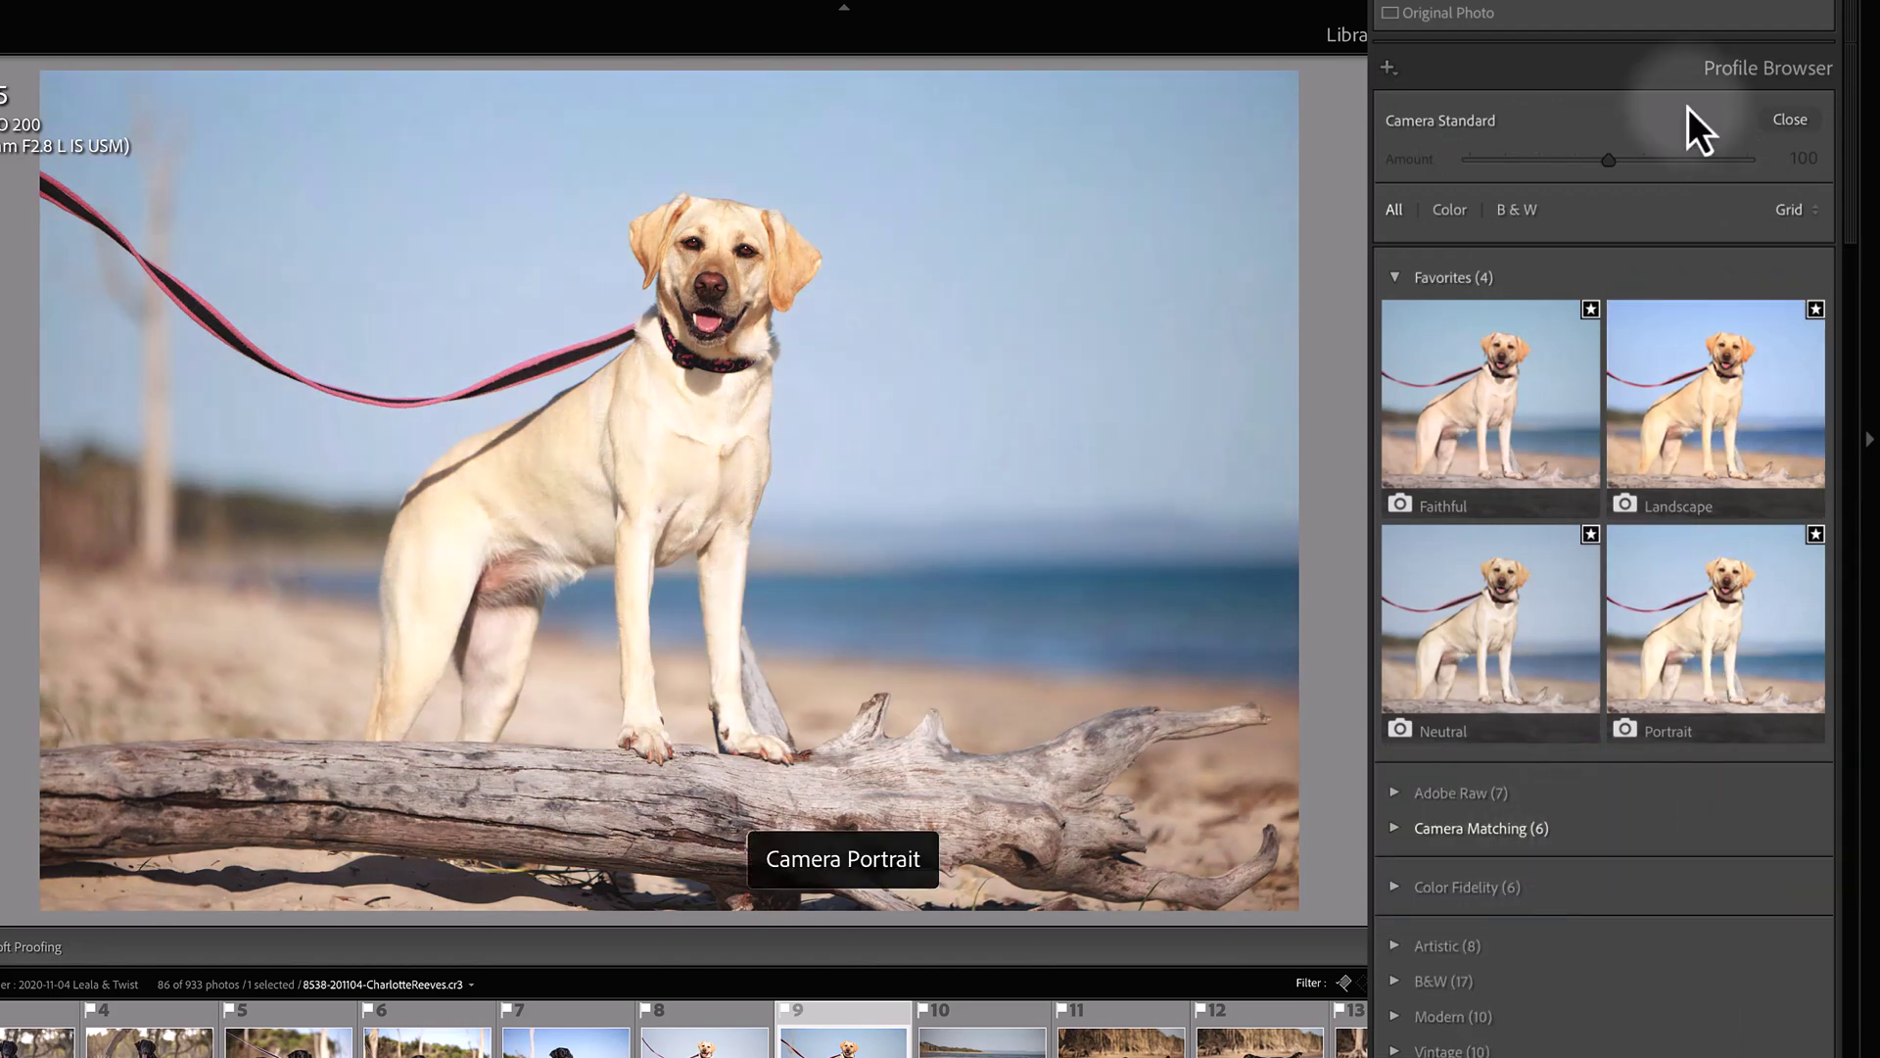
{"action": "left_click", "coordinate": [1785, 122]}
{"action": "left_click", "coordinate": [1518, 190]}
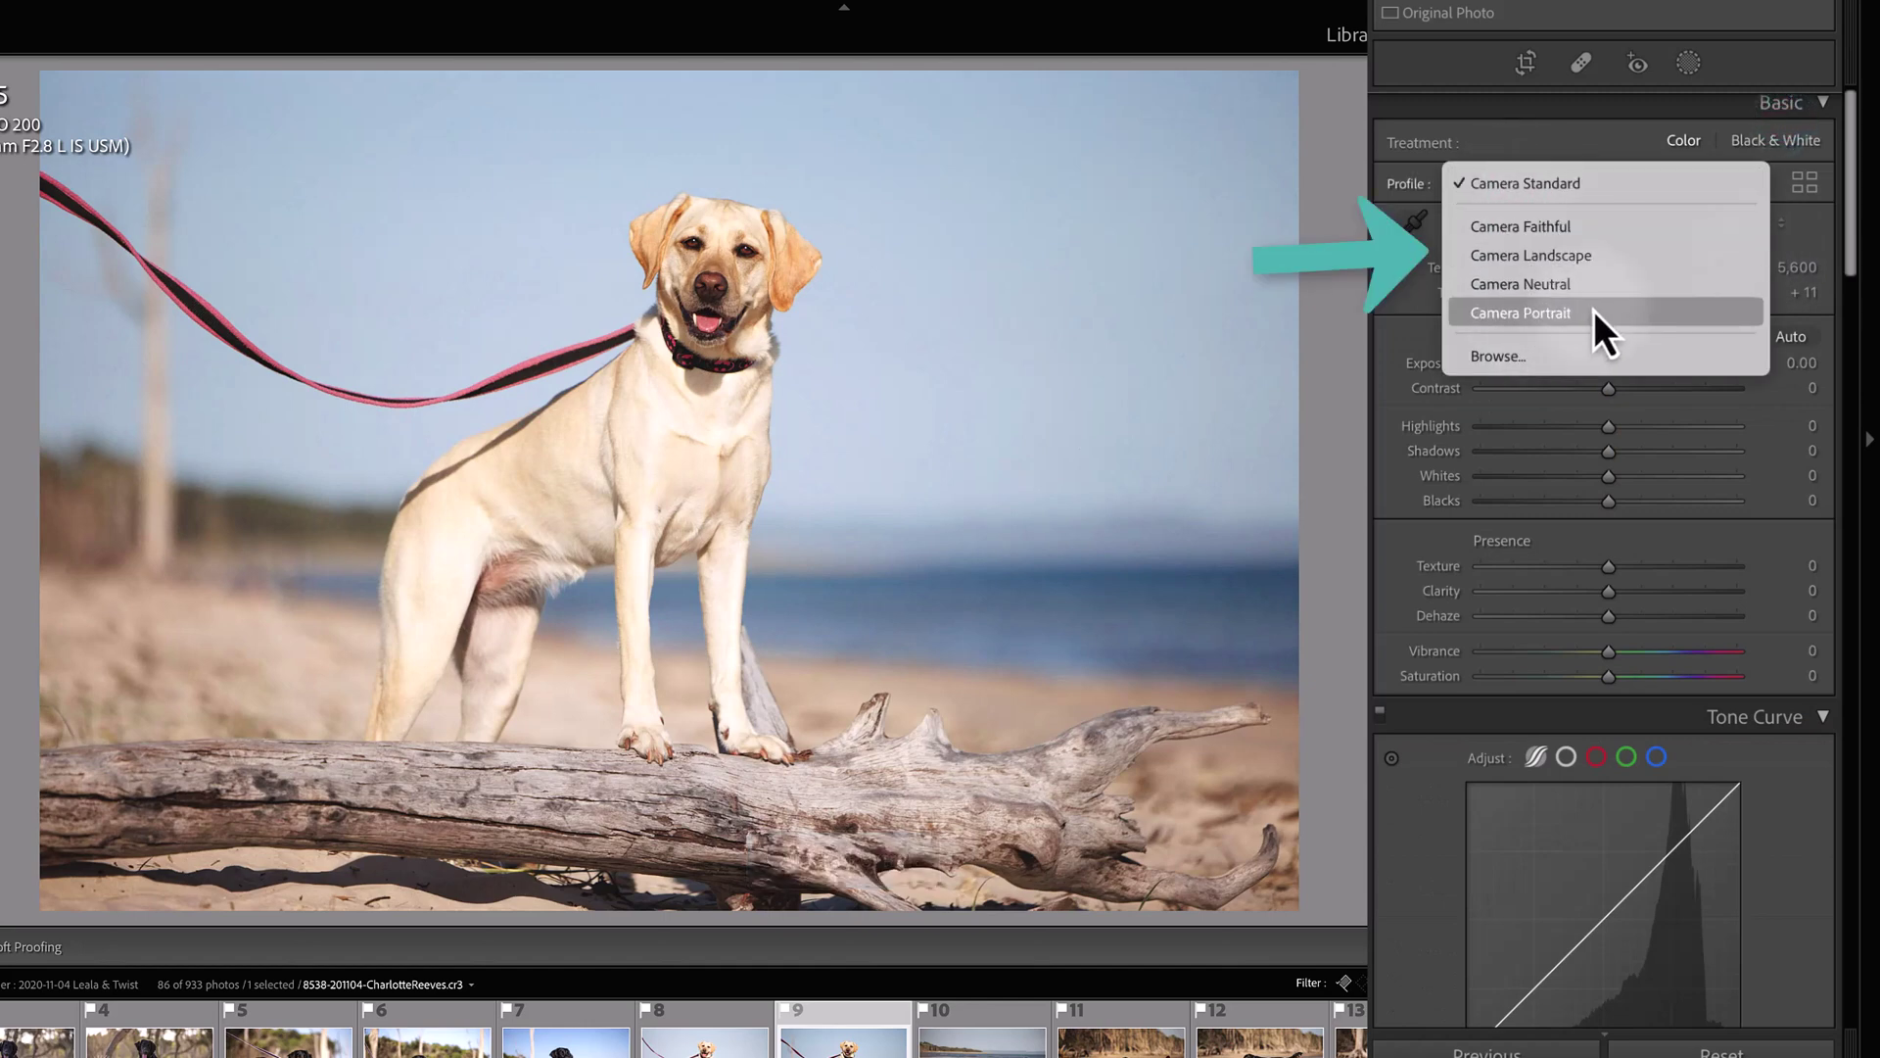
{"action": "left_click", "coordinate": [1606, 125]}
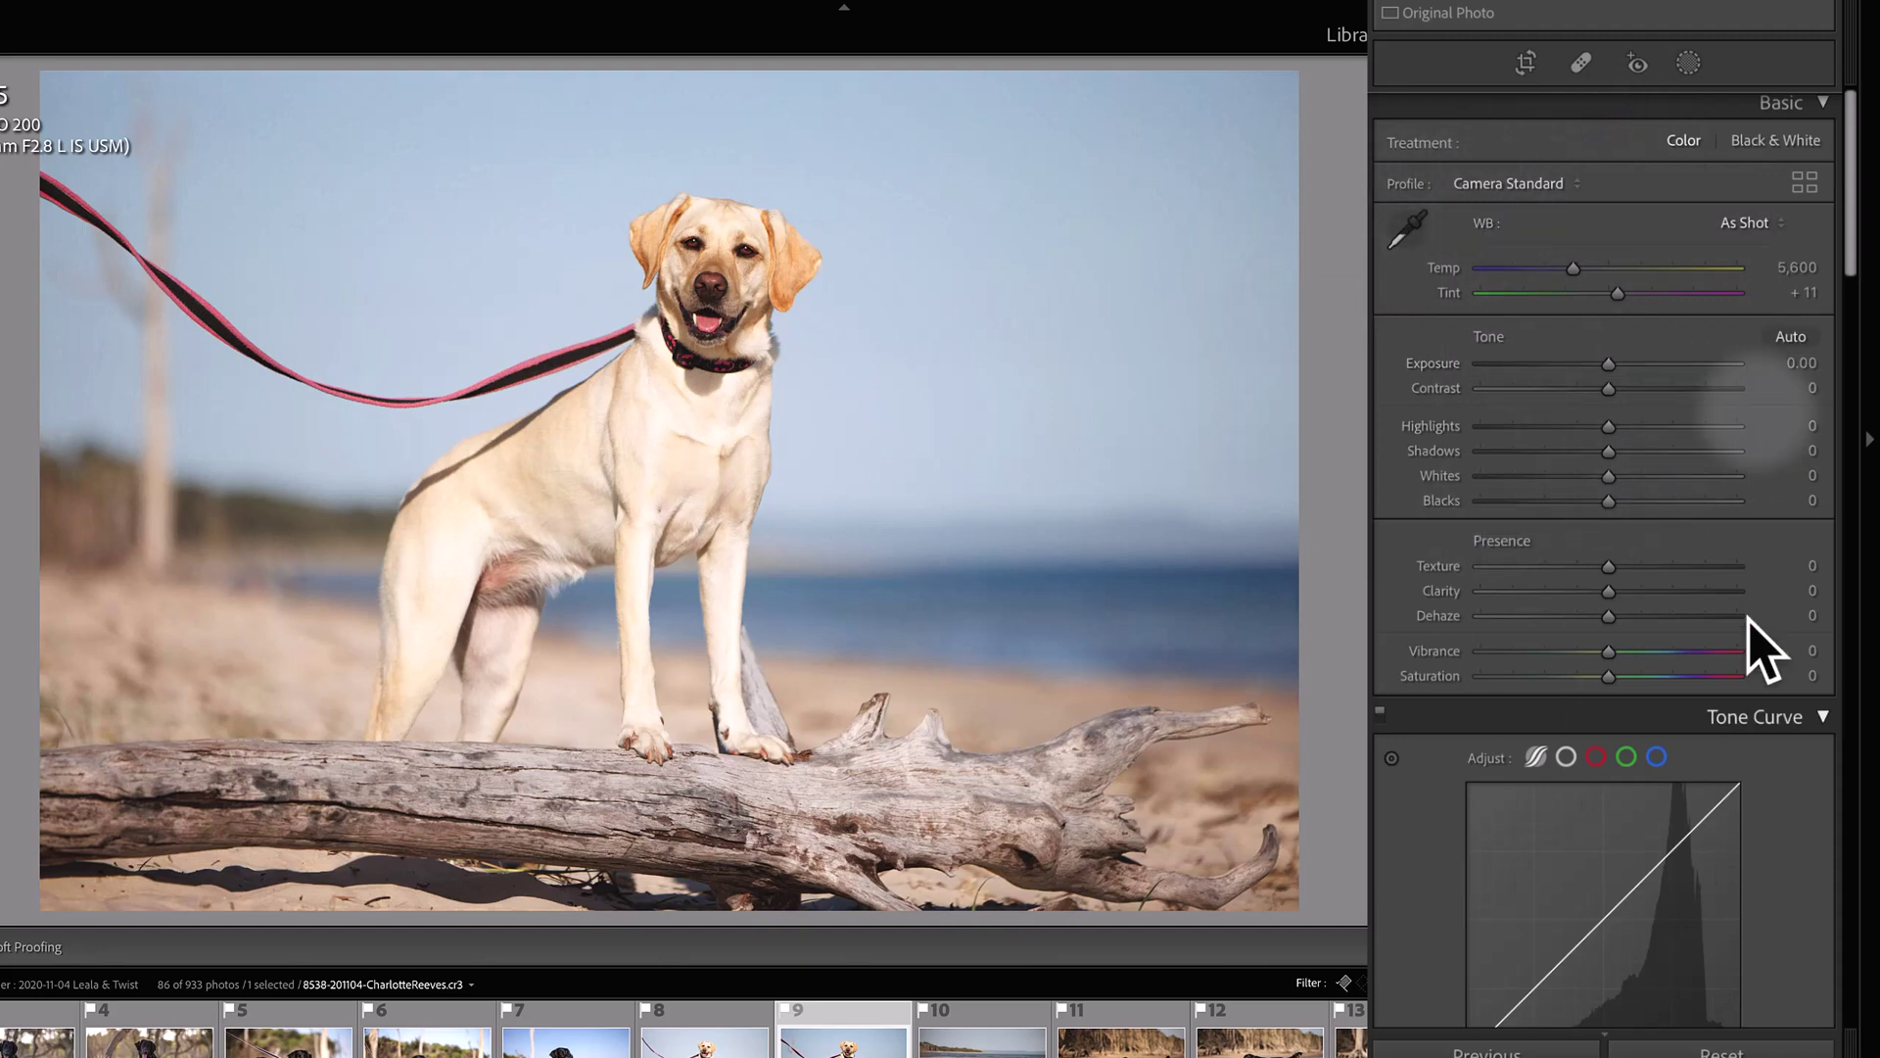
- Set photo 9 to Exposure −0.25, Highlights −30, Shadows +77, Whites +31, Blacks −21
{"action": "scroll", "coordinate": [1636, 635], "scroll_direction": "down", "scroll_amount": 10}
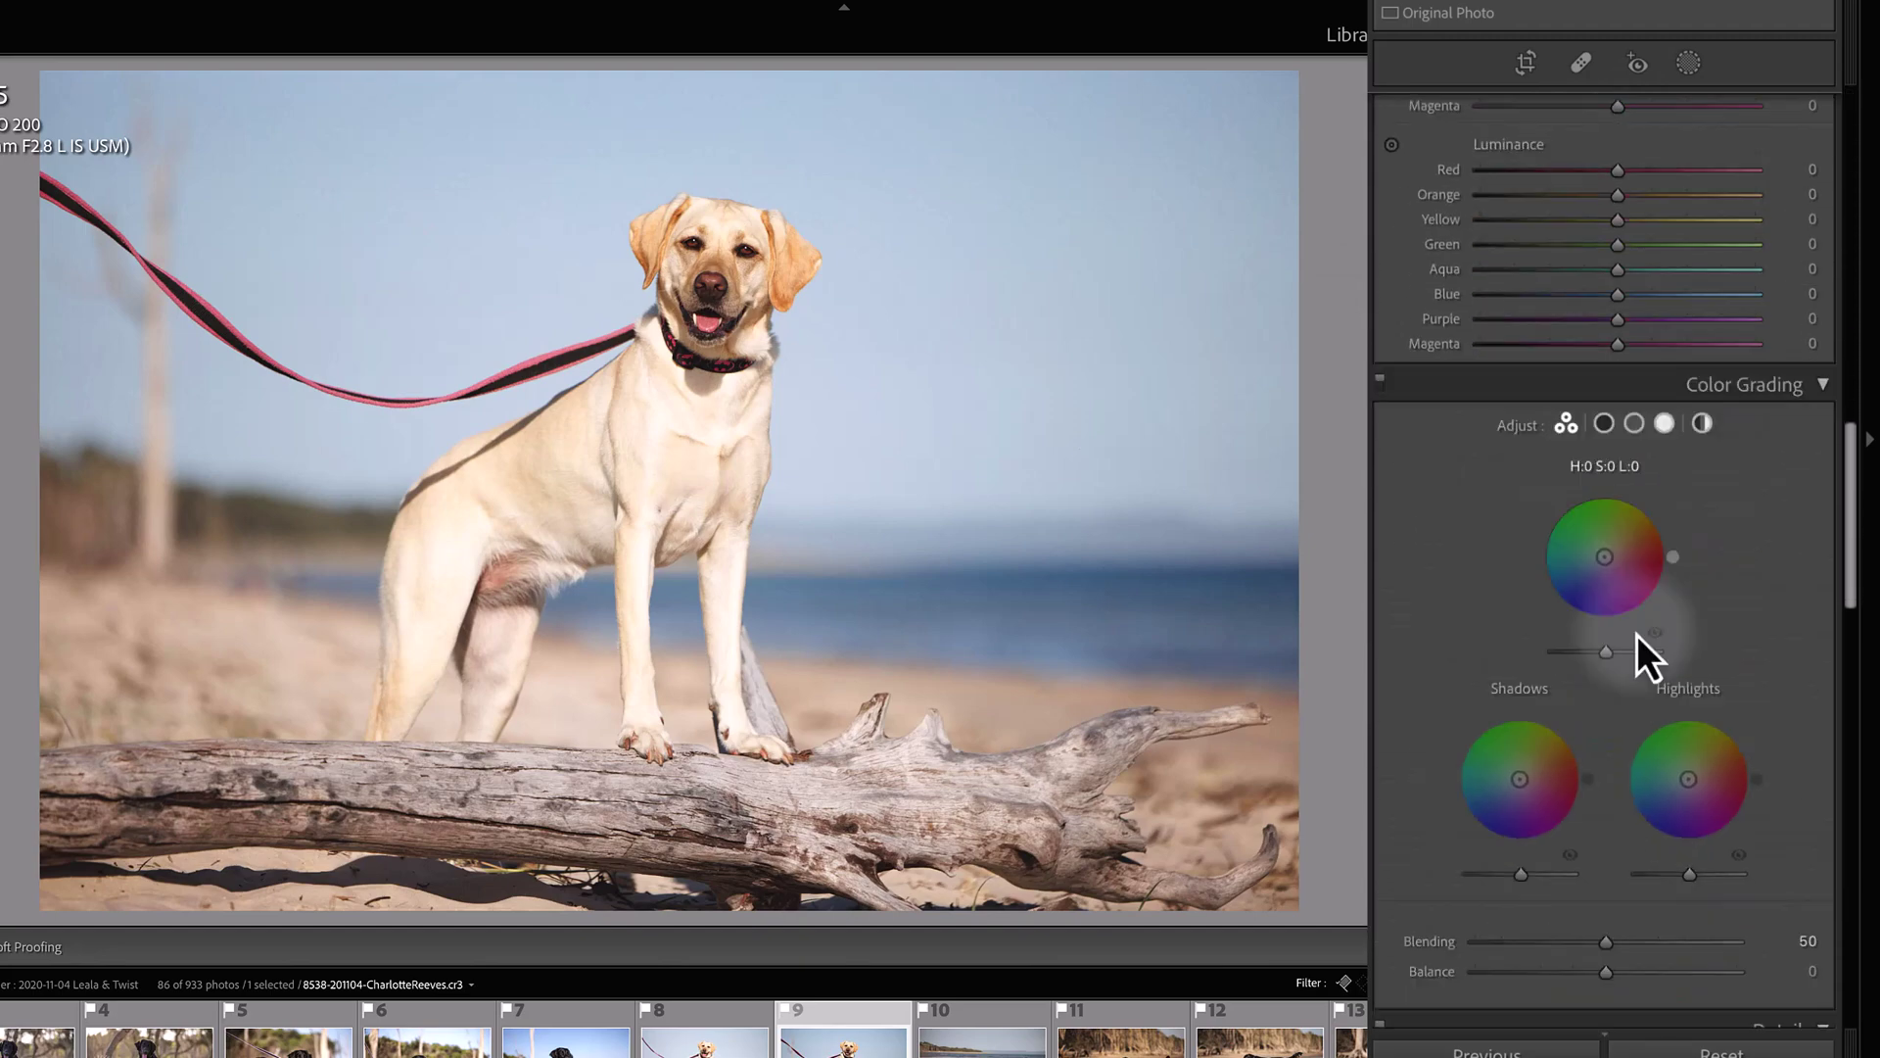
{"action": "scroll", "coordinate": [1637, 635], "scroll_direction": "up", "scroll_amount": 11}
{"action": "scroll", "coordinate": [1636, 635], "scroll_direction": "down", "scroll_amount": 1}
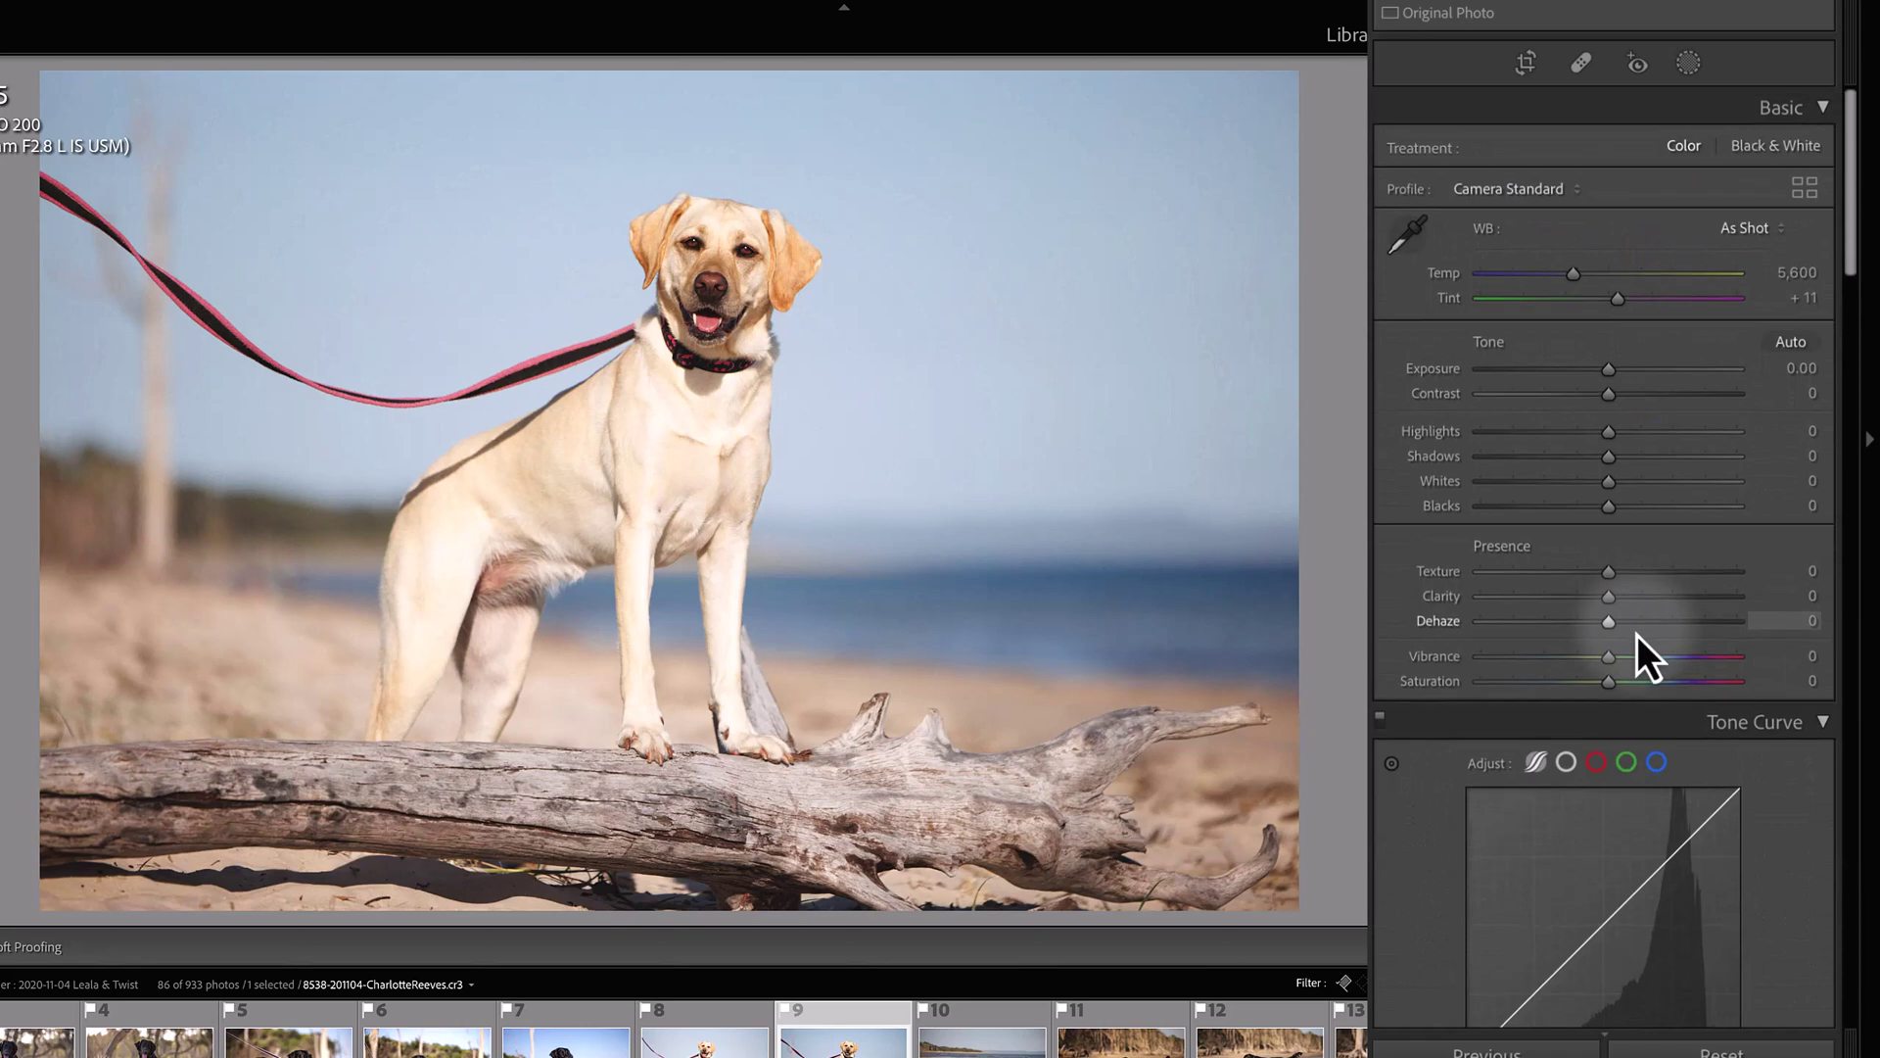
{"action": "left_click_drag", "start_coordinate": [1610, 458], "coordinate": [1584, 509]}
{"action": "left_click_drag", "start_coordinate": [1609, 372], "coordinate": [1607, 377]}
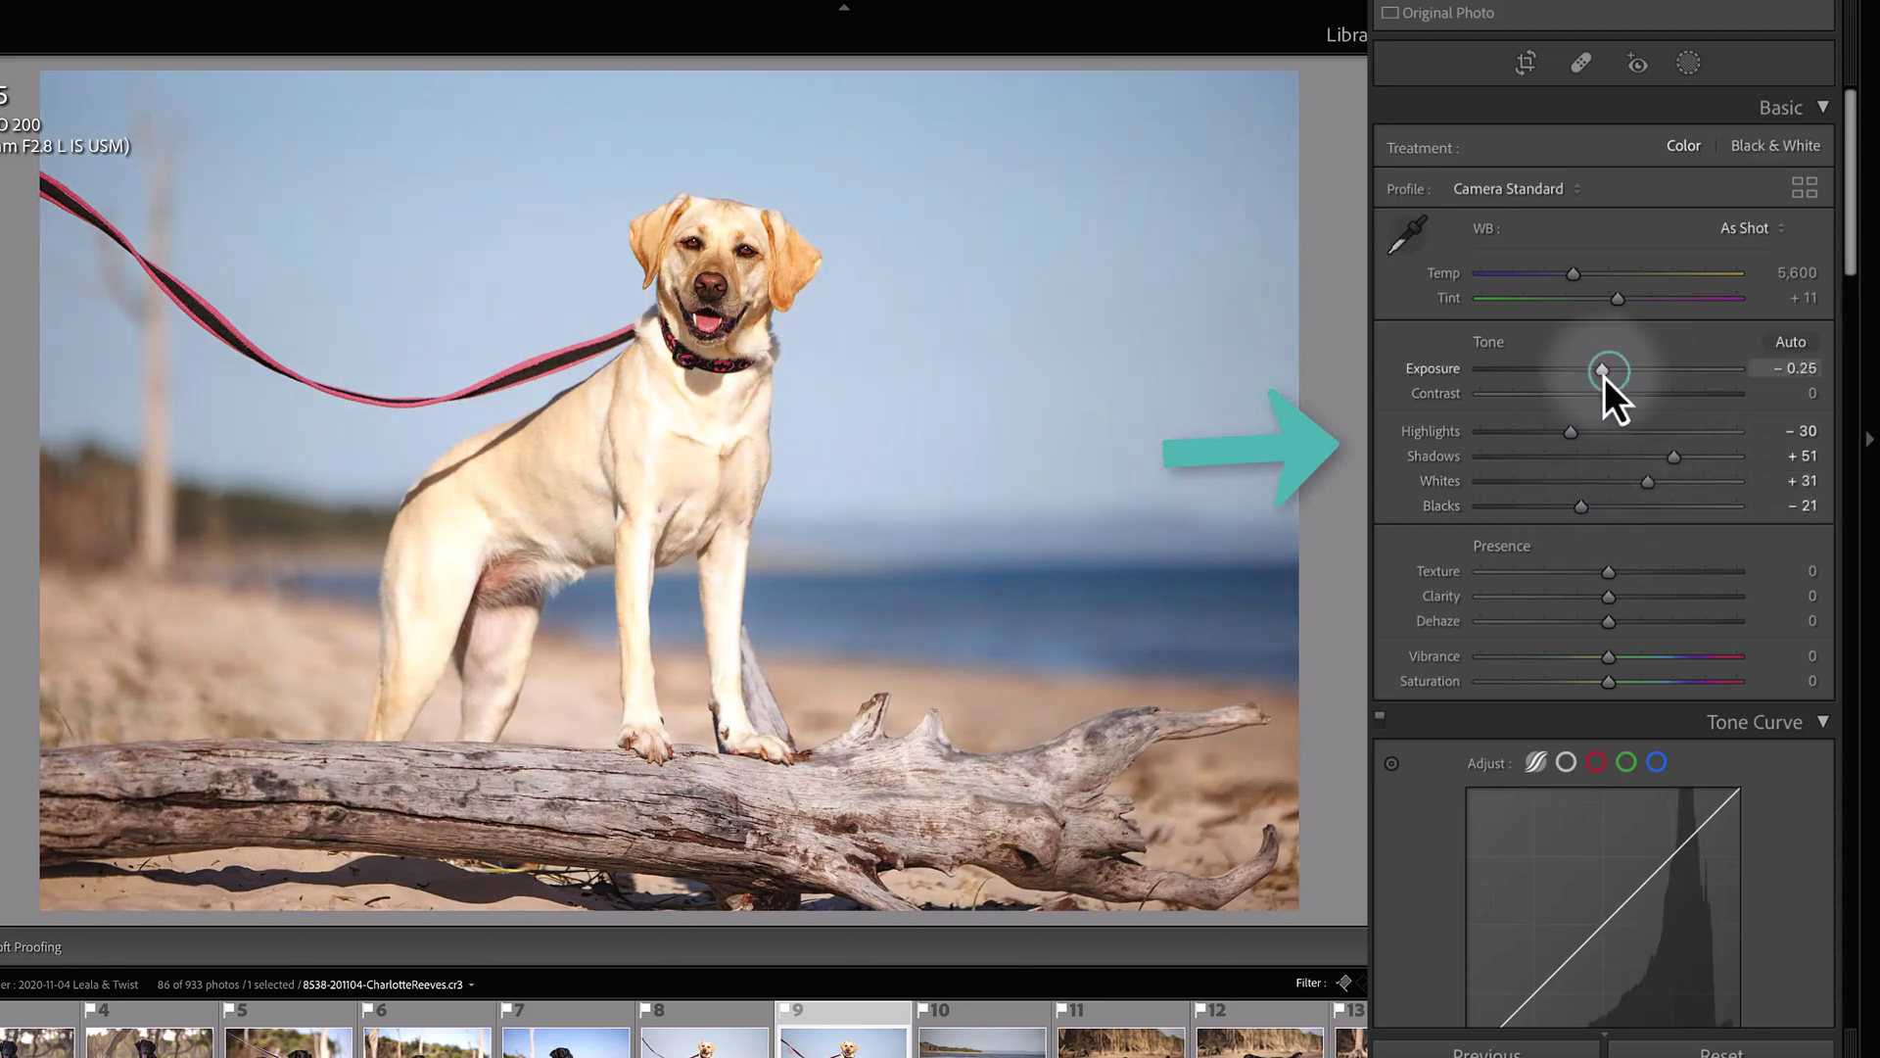
{"action": "left_click_drag", "start_coordinate": [1676, 458], "coordinate": [1709, 460]}
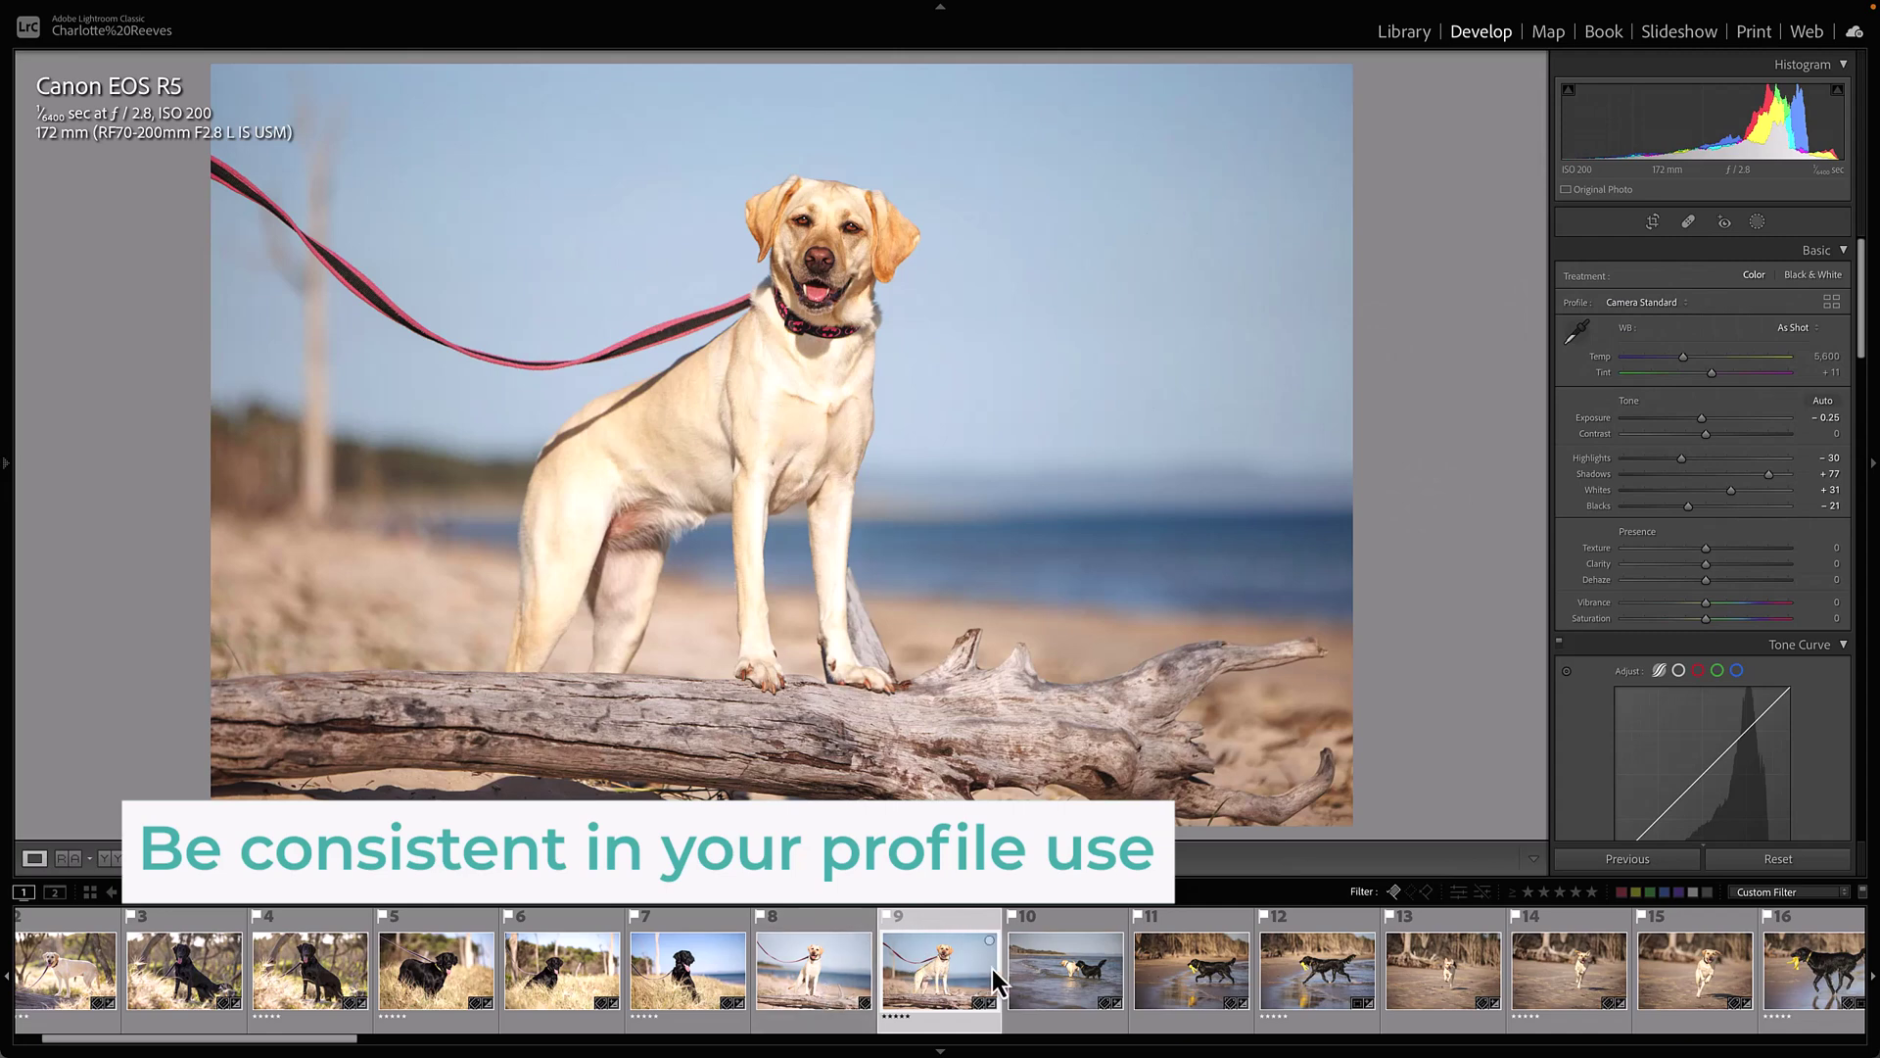
- Select photo 8 and lower its Exposure to −0.55
{"action": "left_click", "coordinate": [808, 977]}
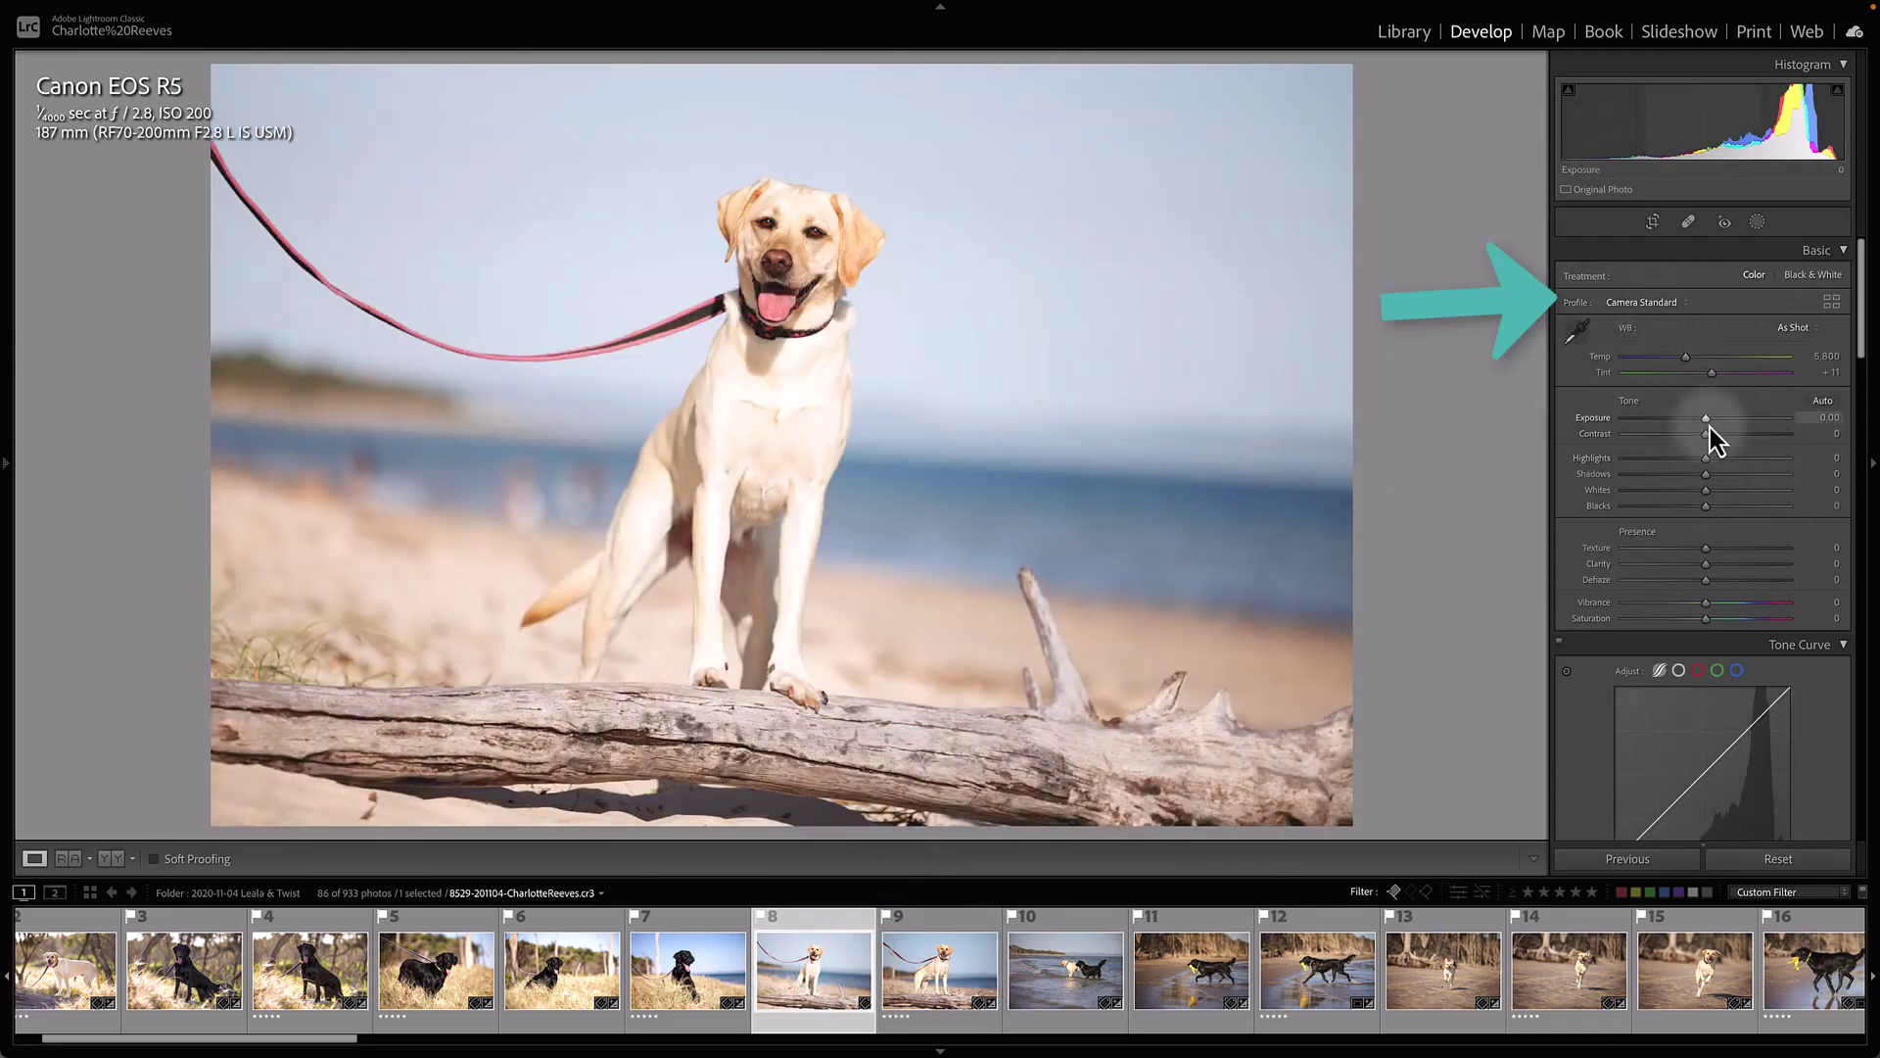
{"action": "left_click_drag", "start_coordinate": [1709, 421], "coordinate": [1700, 425]}
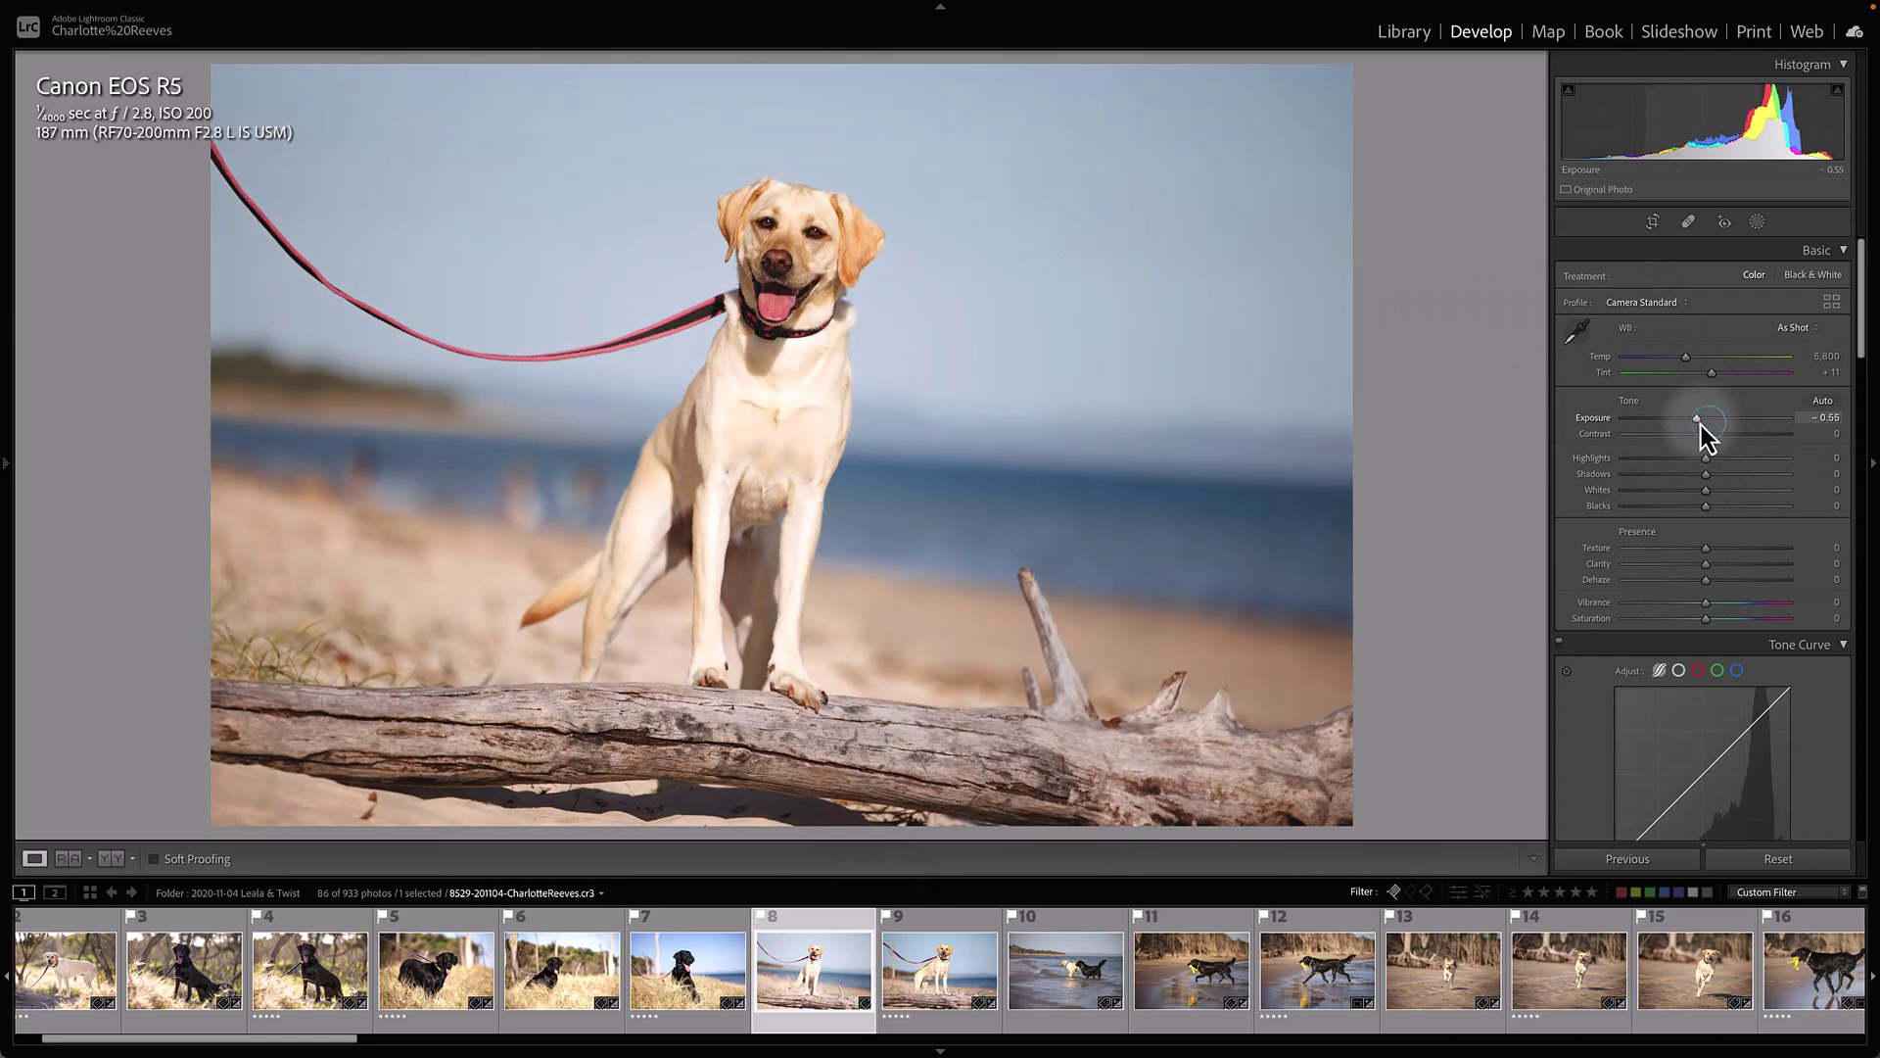
{"action": "left_click", "coordinate": [335, 1035]}
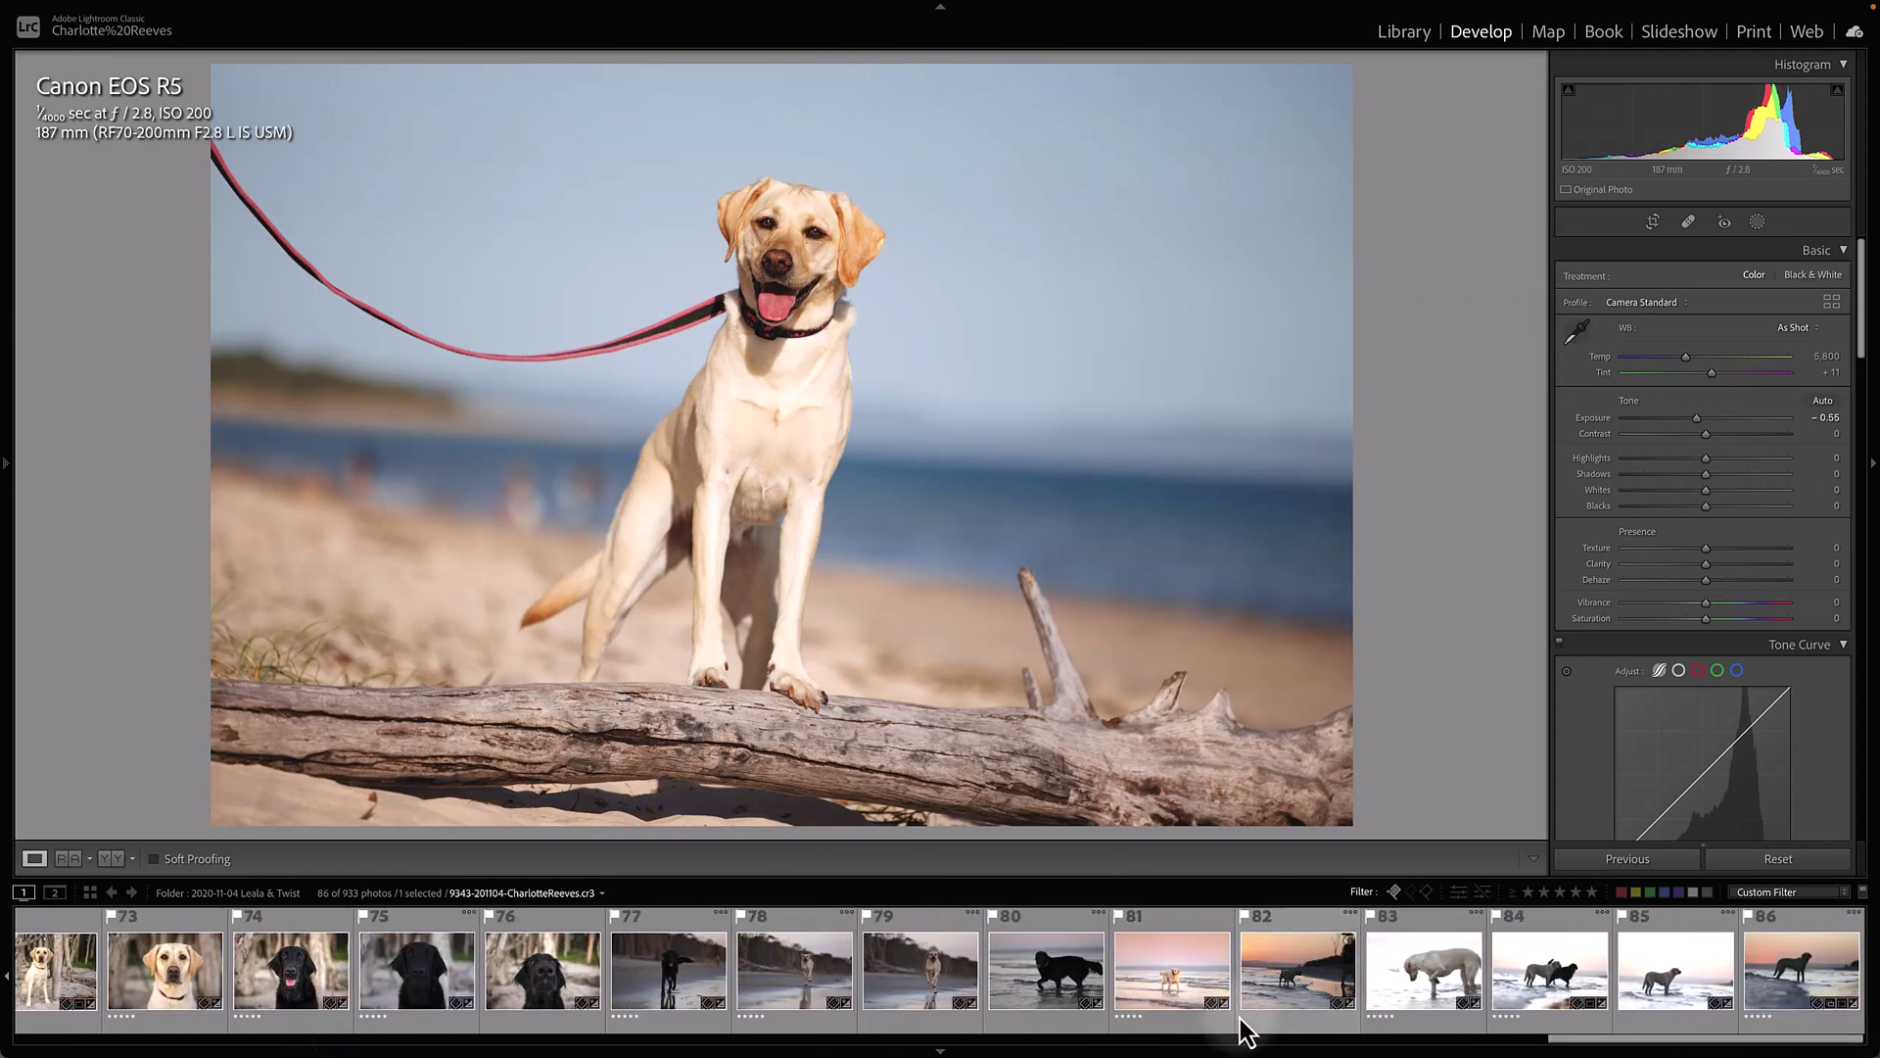
- Select the pink twilight photo 81 and apply the Camera Faithful profile
{"action": "left_click", "coordinate": [1184, 973]}
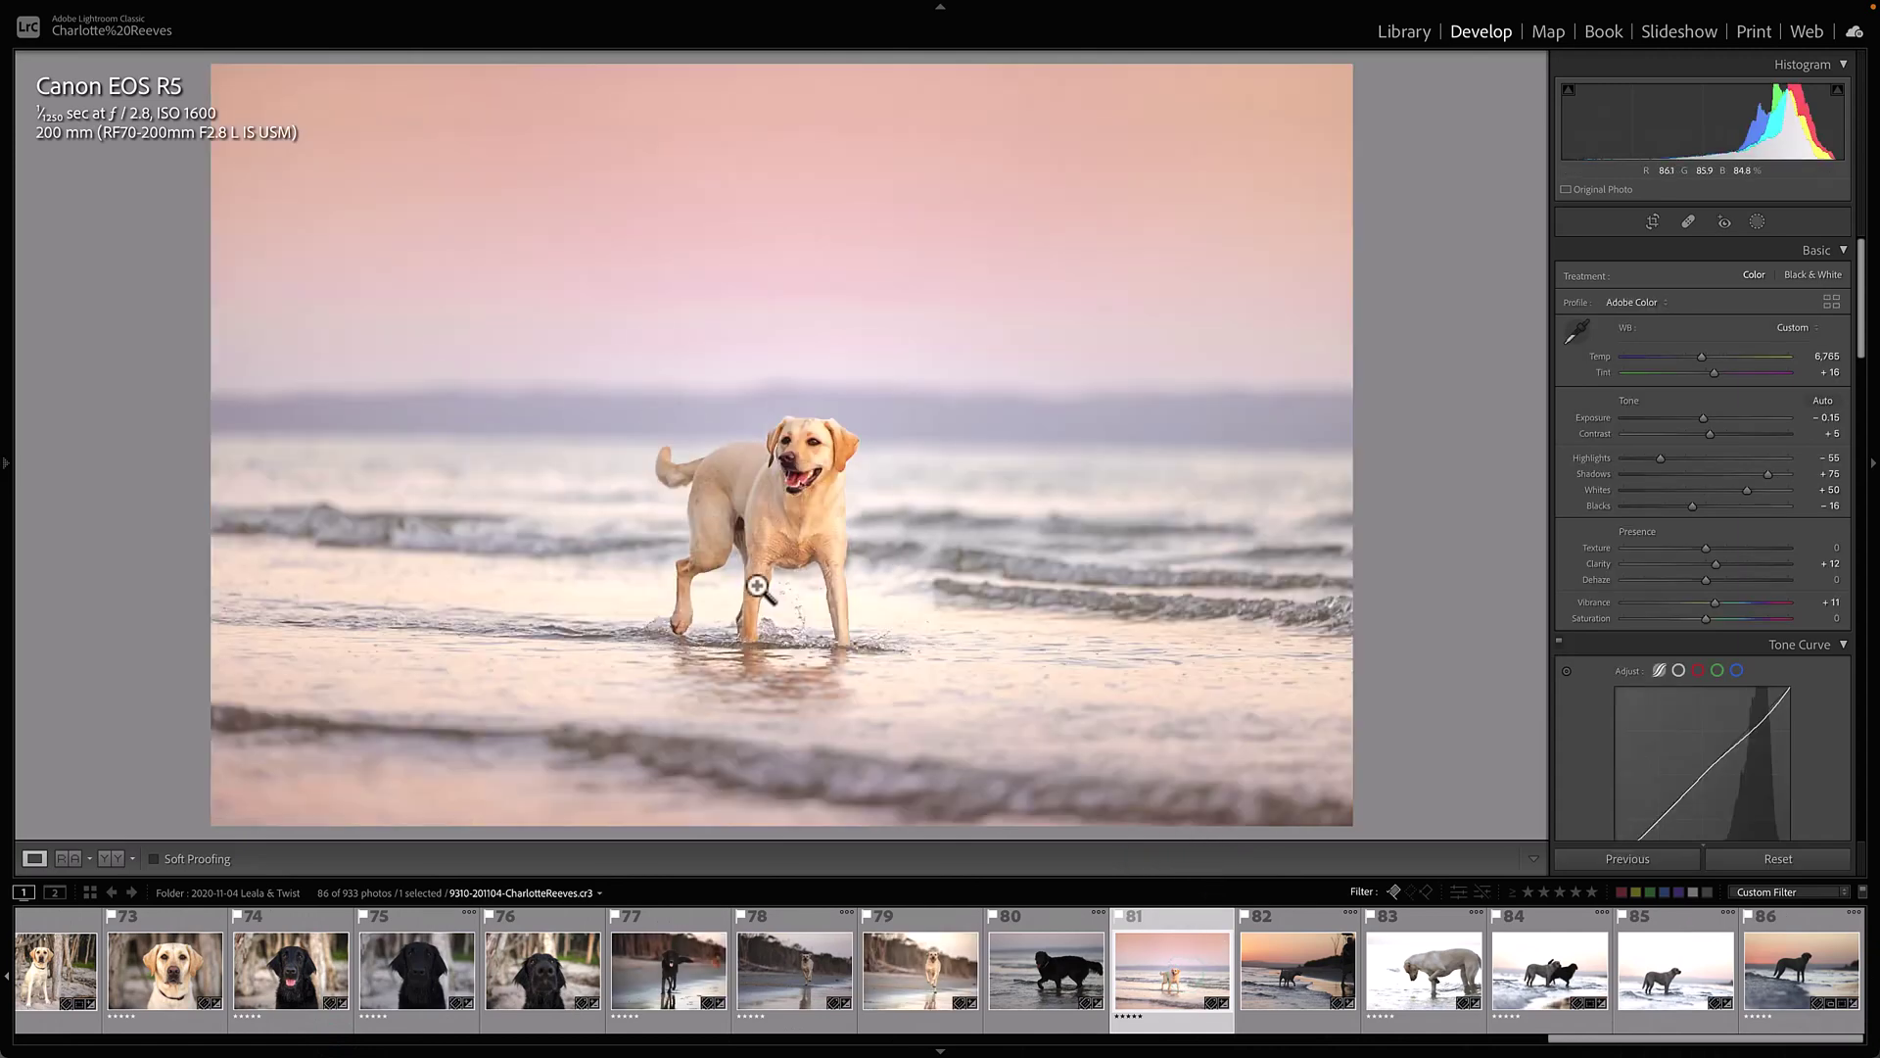
{"action": "left_click", "coordinate": [1655, 303]}
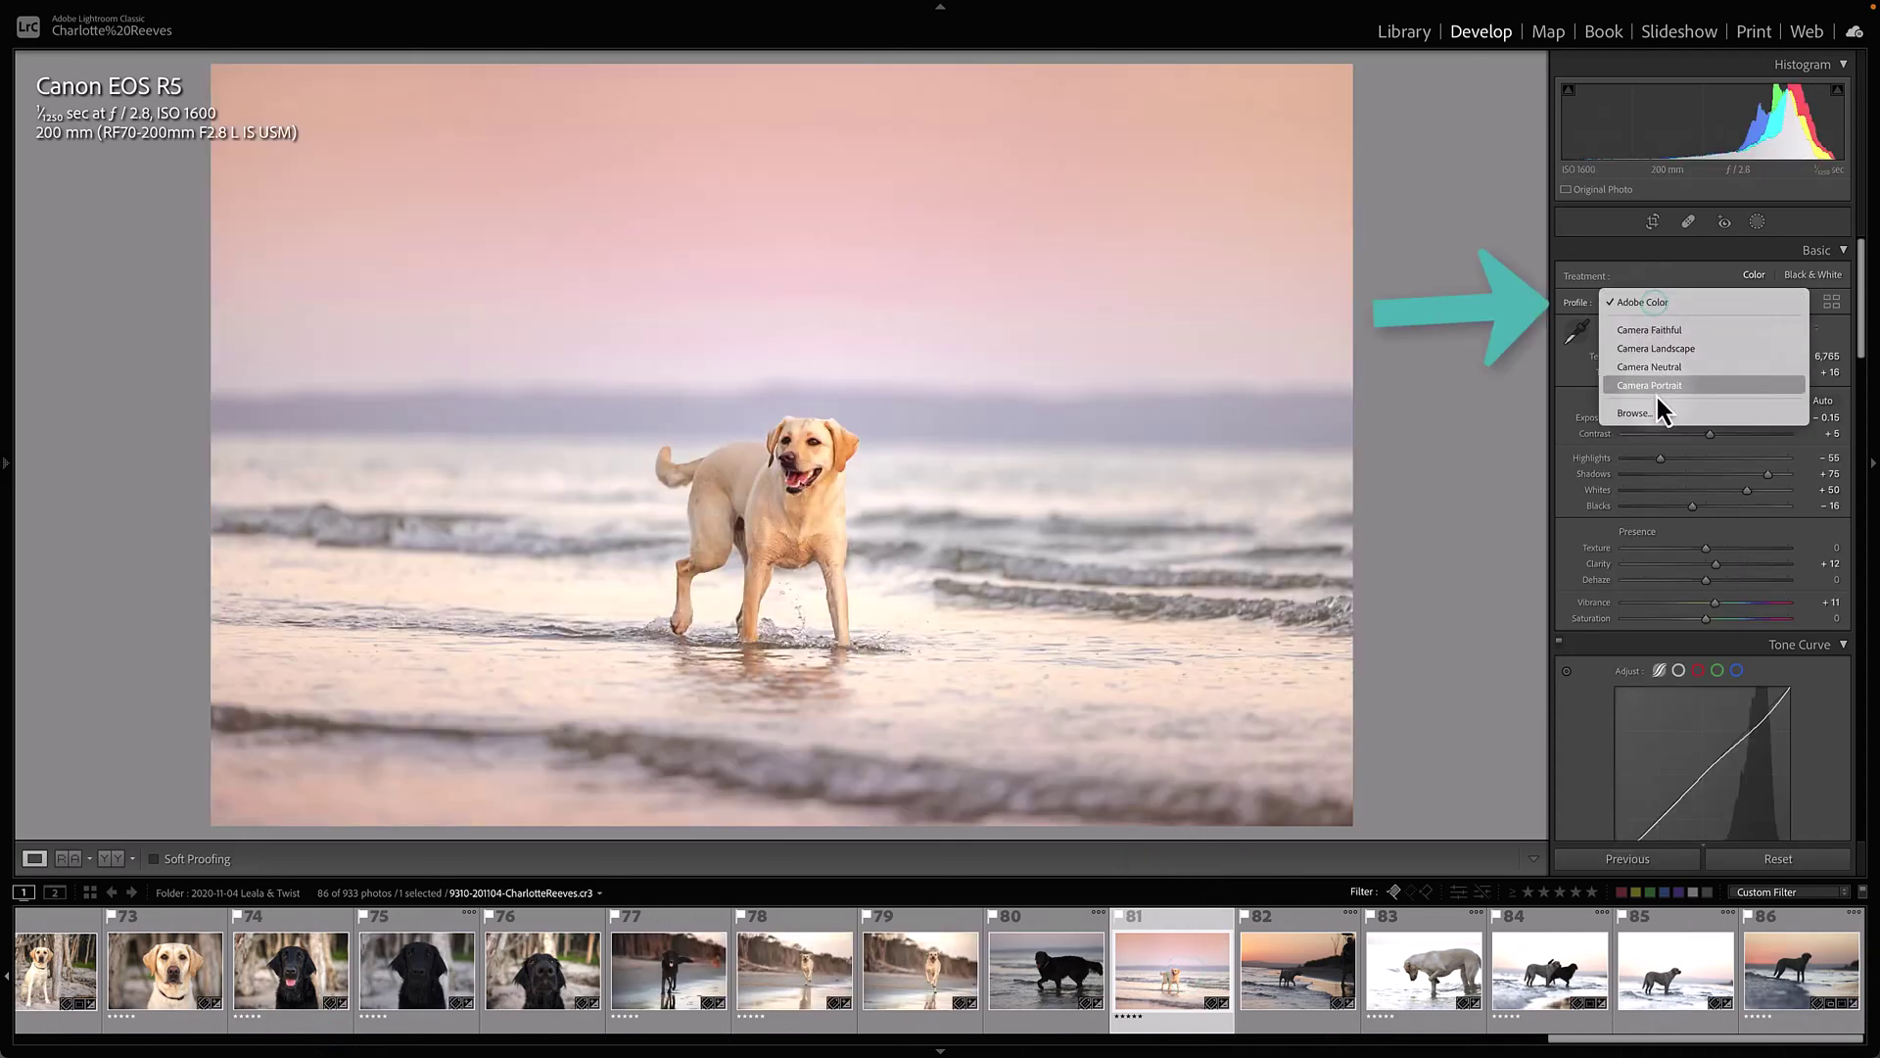
{"action": "left_click", "coordinate": [1636, 413]}
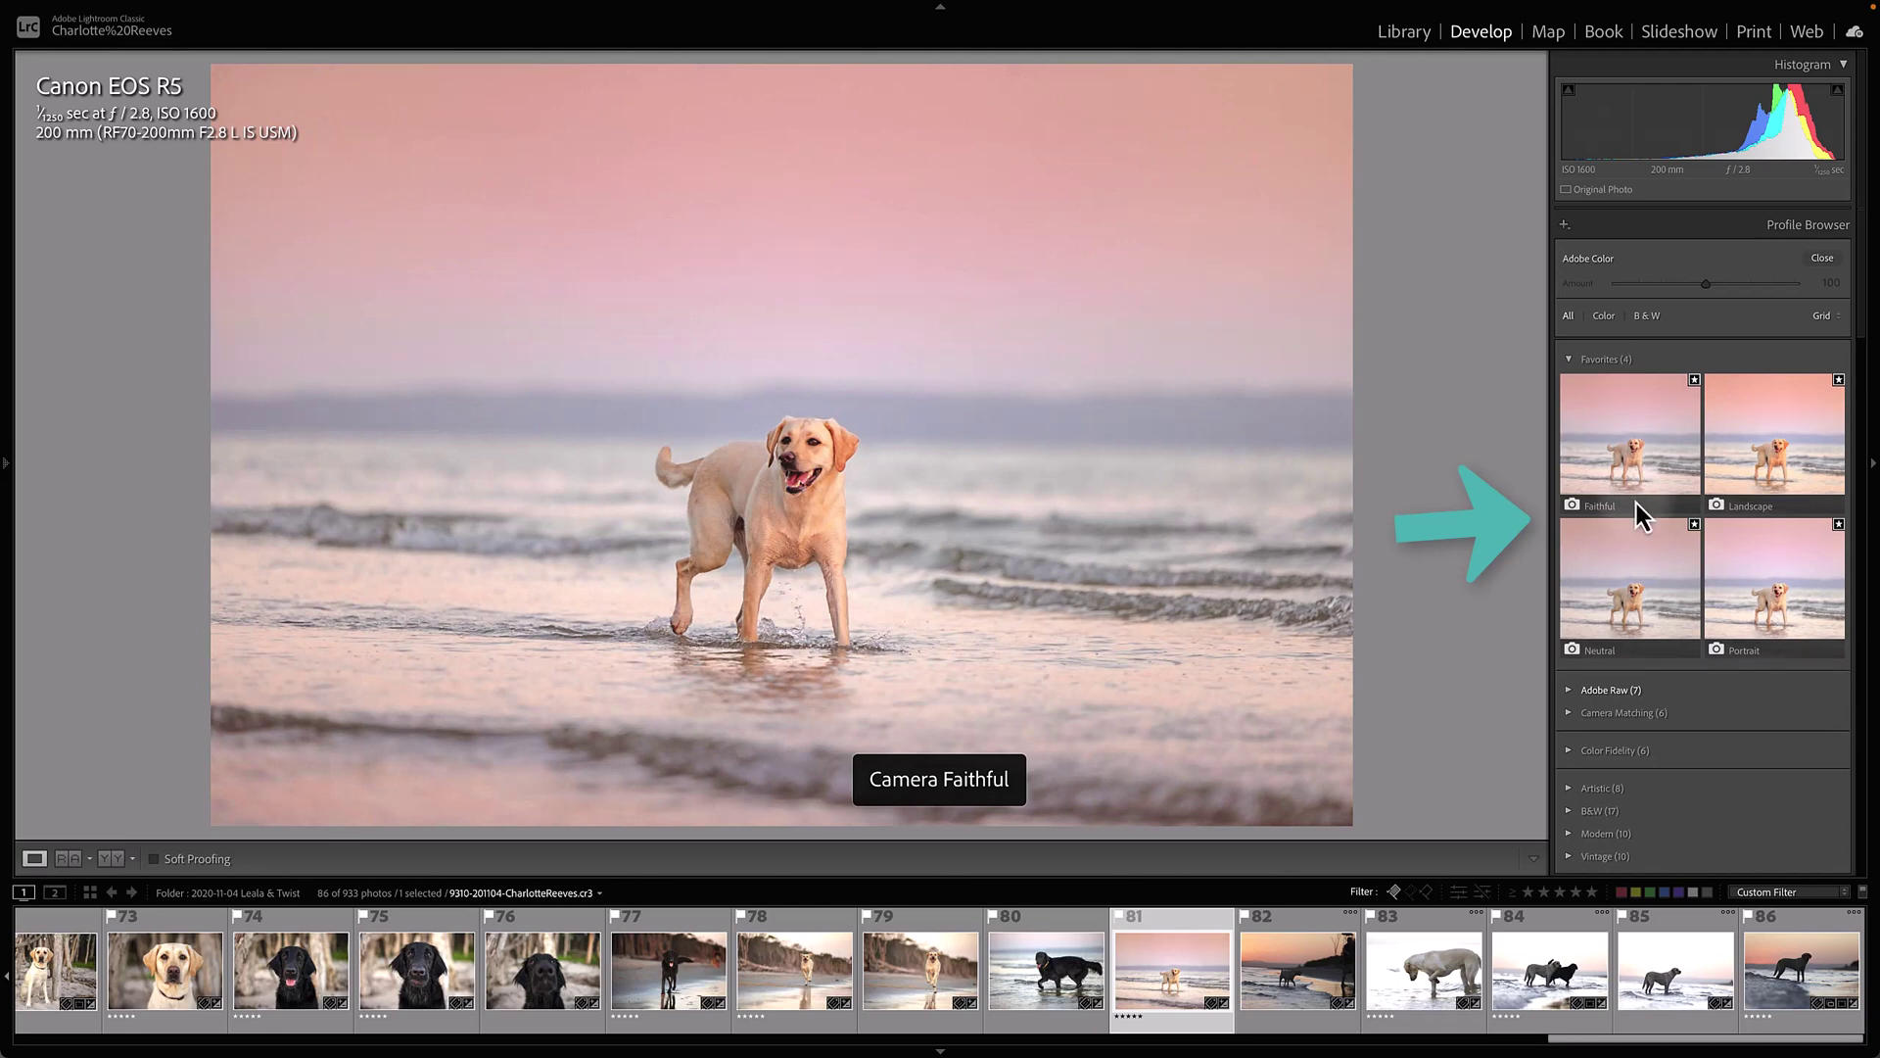
{"action": "left_click", "coordinate": [1637, 445]}
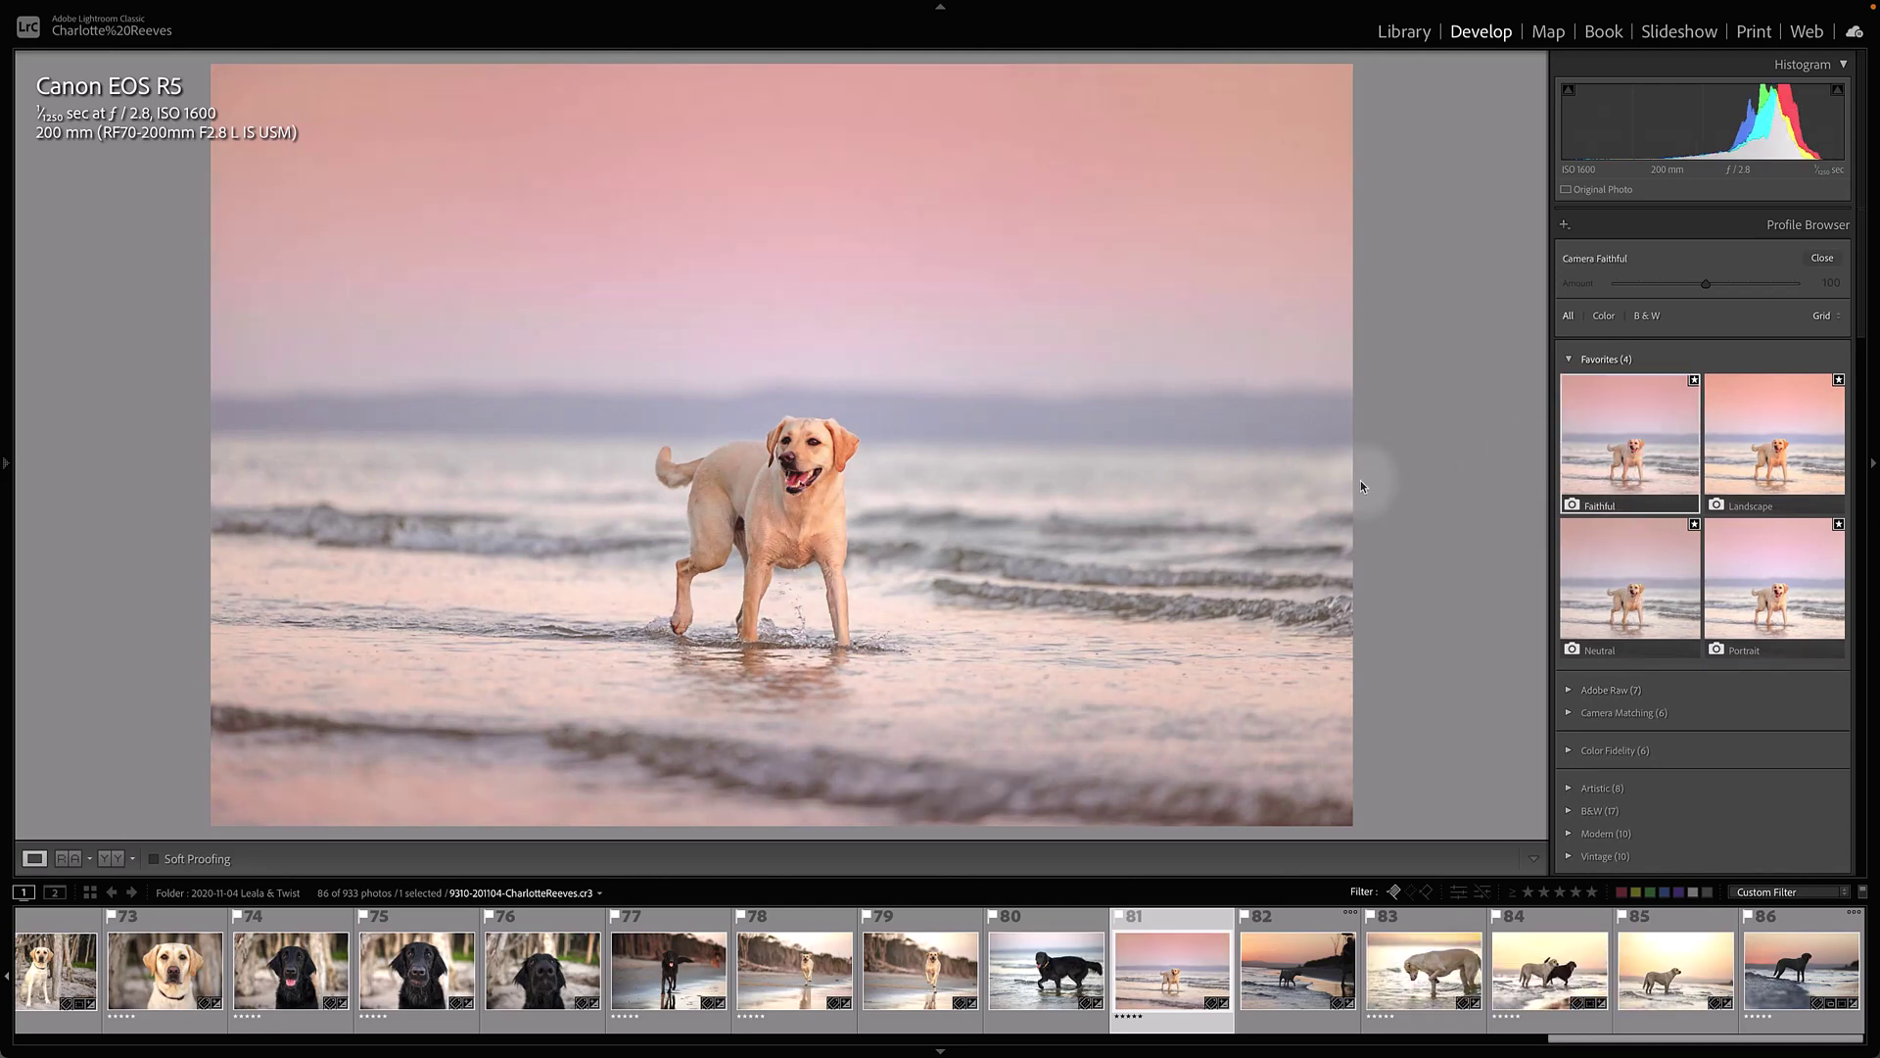
{"action": "key", "text": "Escape"}
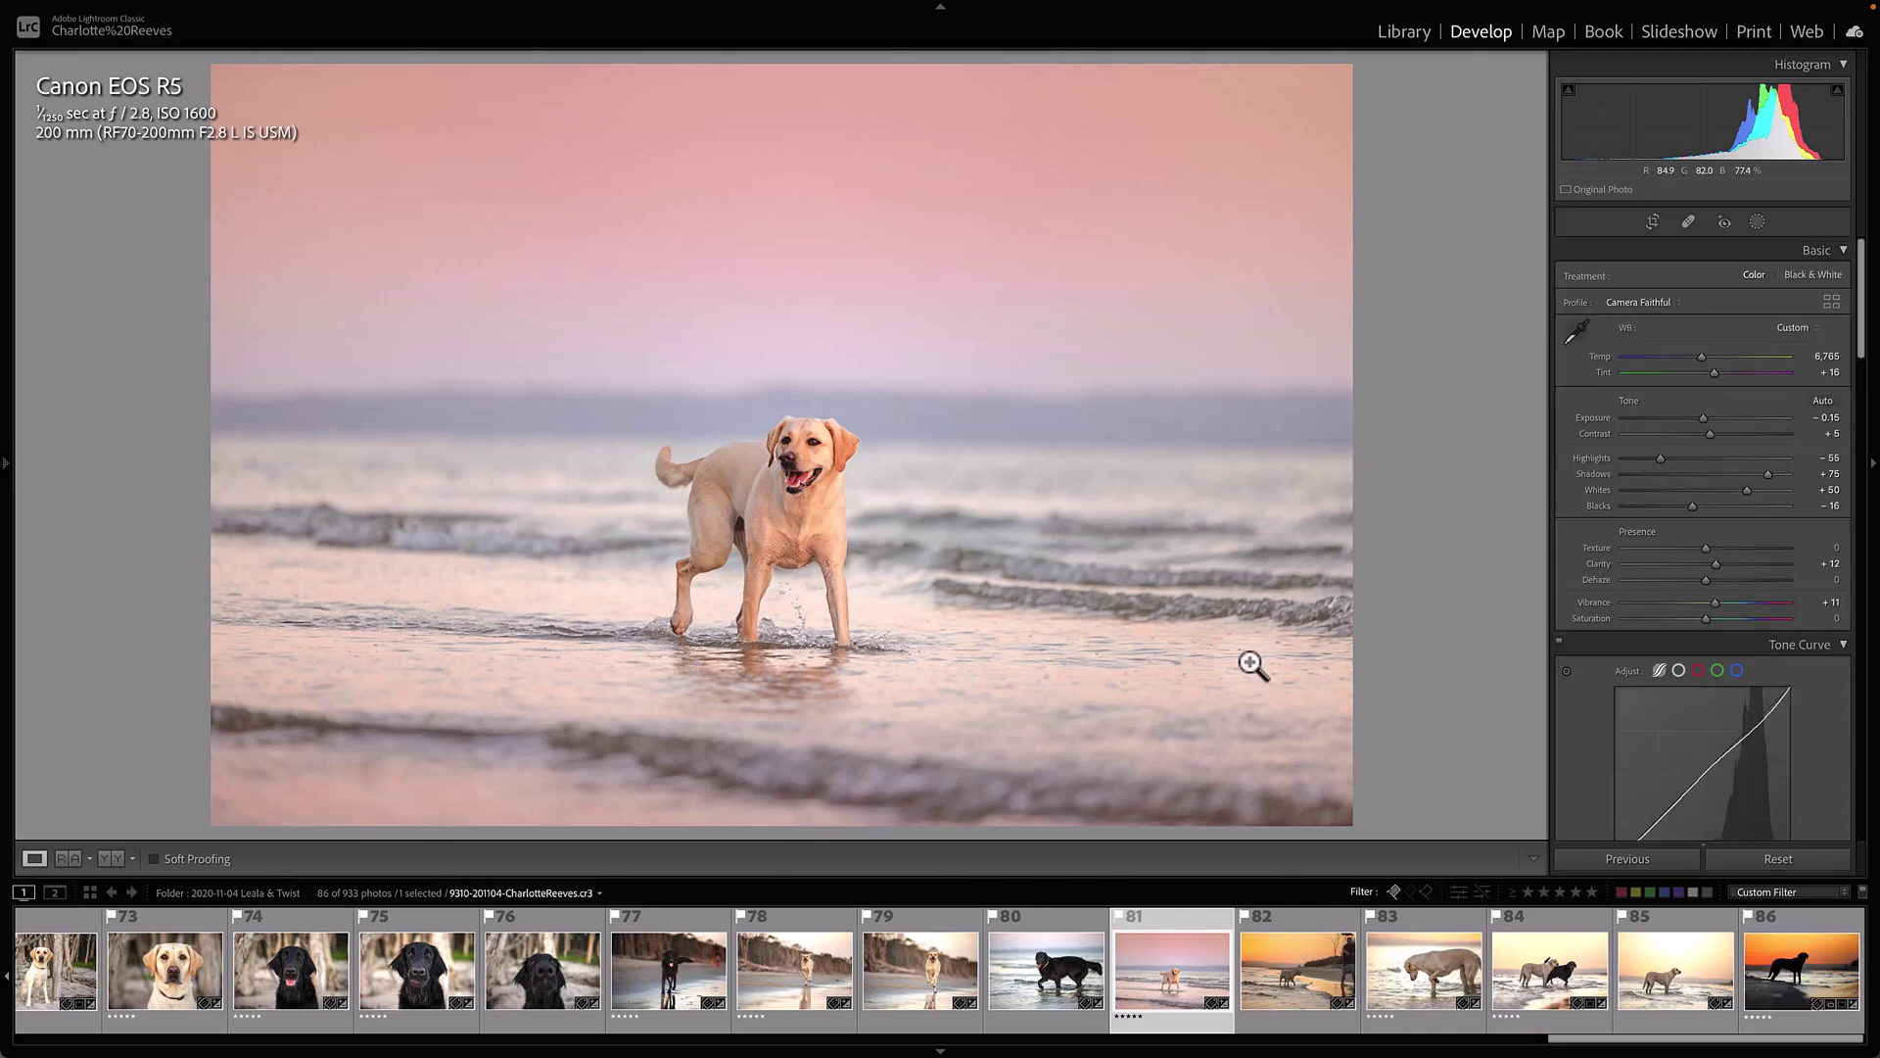
- Recheck the profile list and Camera Matching group, then close the Profile Browser
{"action": "left_click", "coordinate": [1663, 304]}
{"action": "left_click", "coordinate": [1574, 302]}
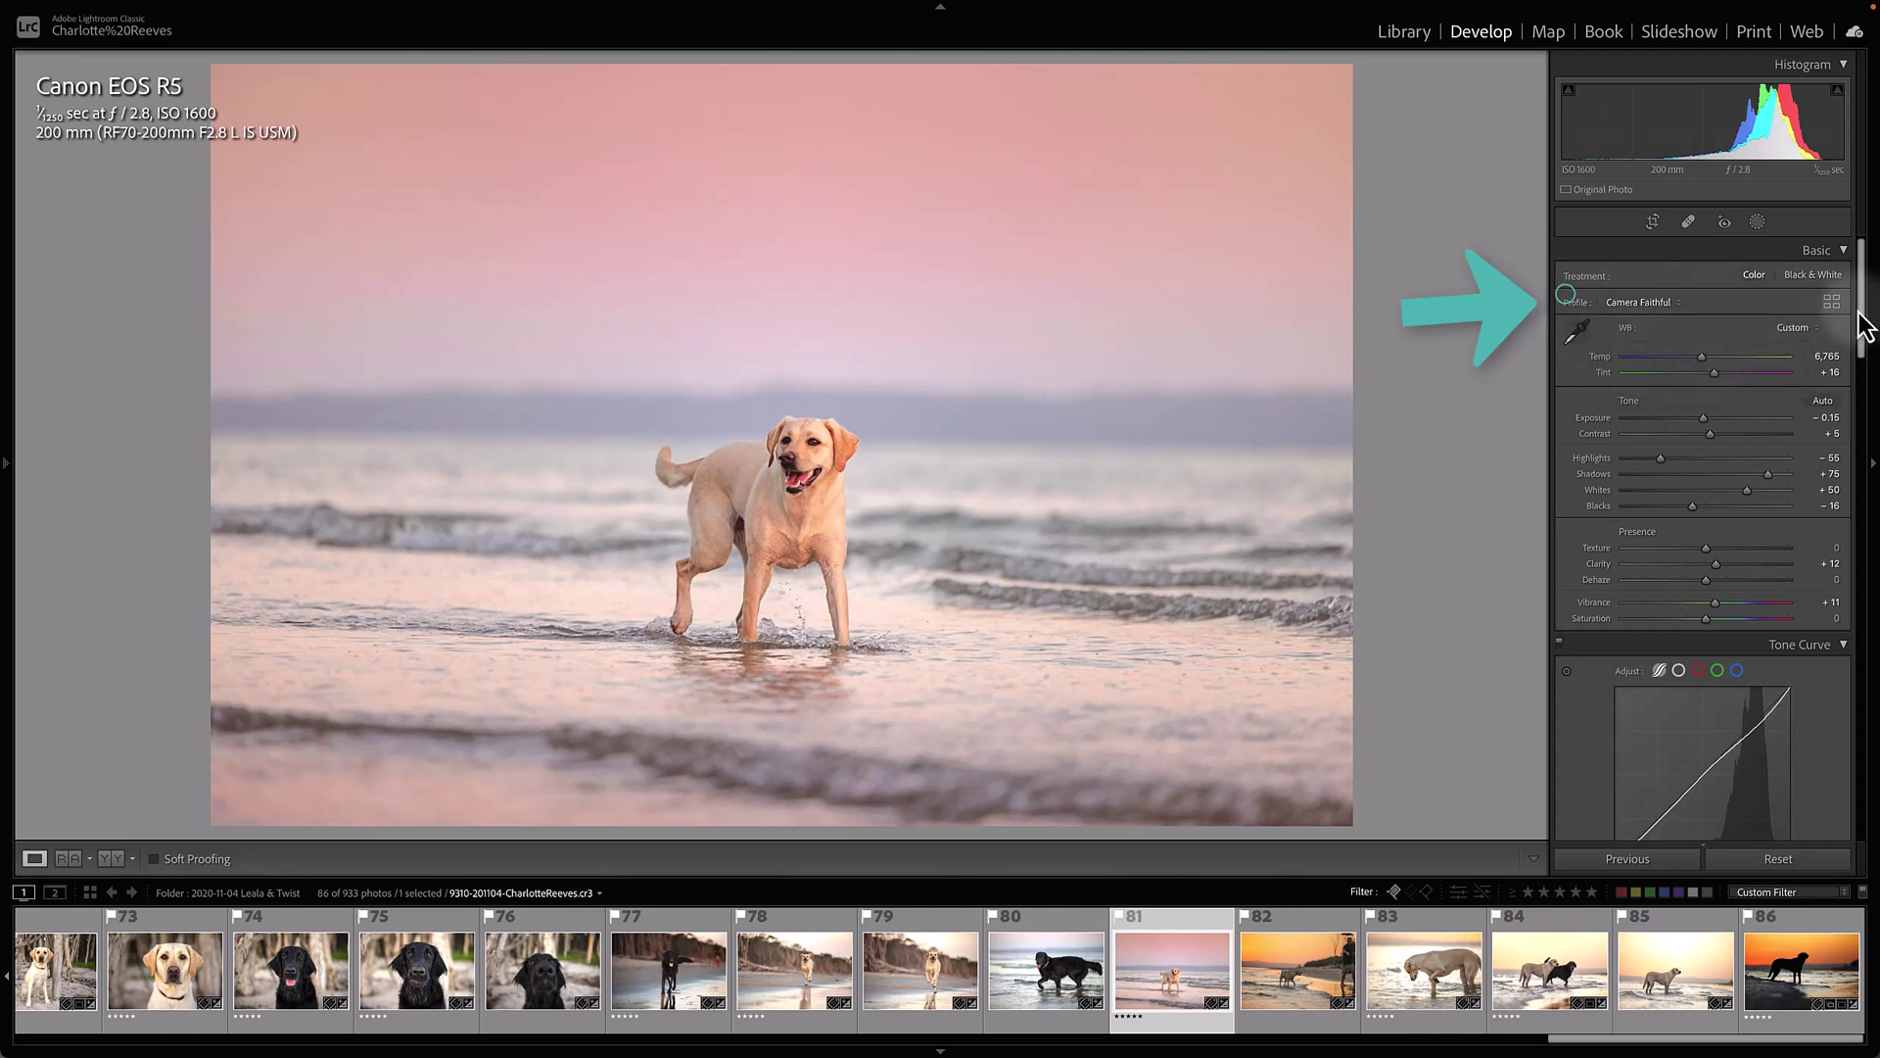
{"action": "left_click", "coordinate": [1829, 303]}
{"action": "left_click", "coordinate": [1571, 715]}
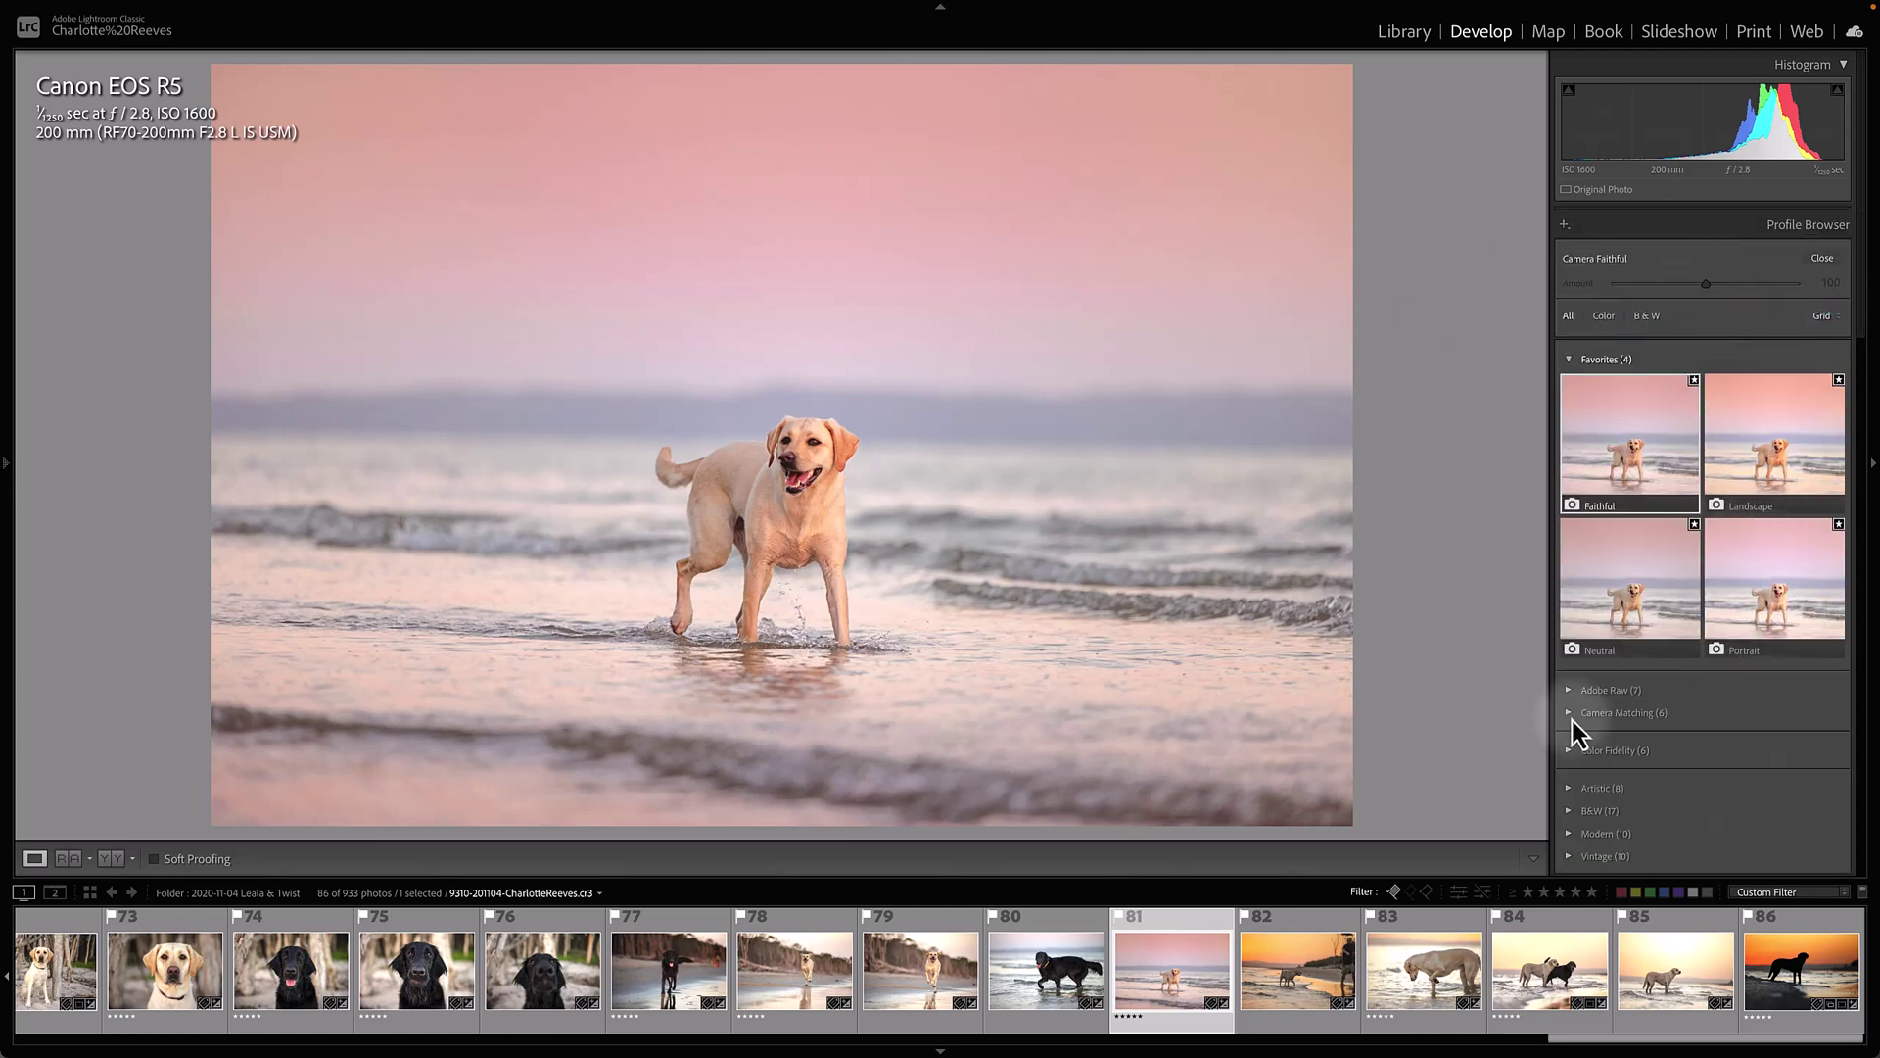
{"action": "scroll", "coordinate": [1665, 749], "scroll_direction": "down", "scroll_amount": 3}
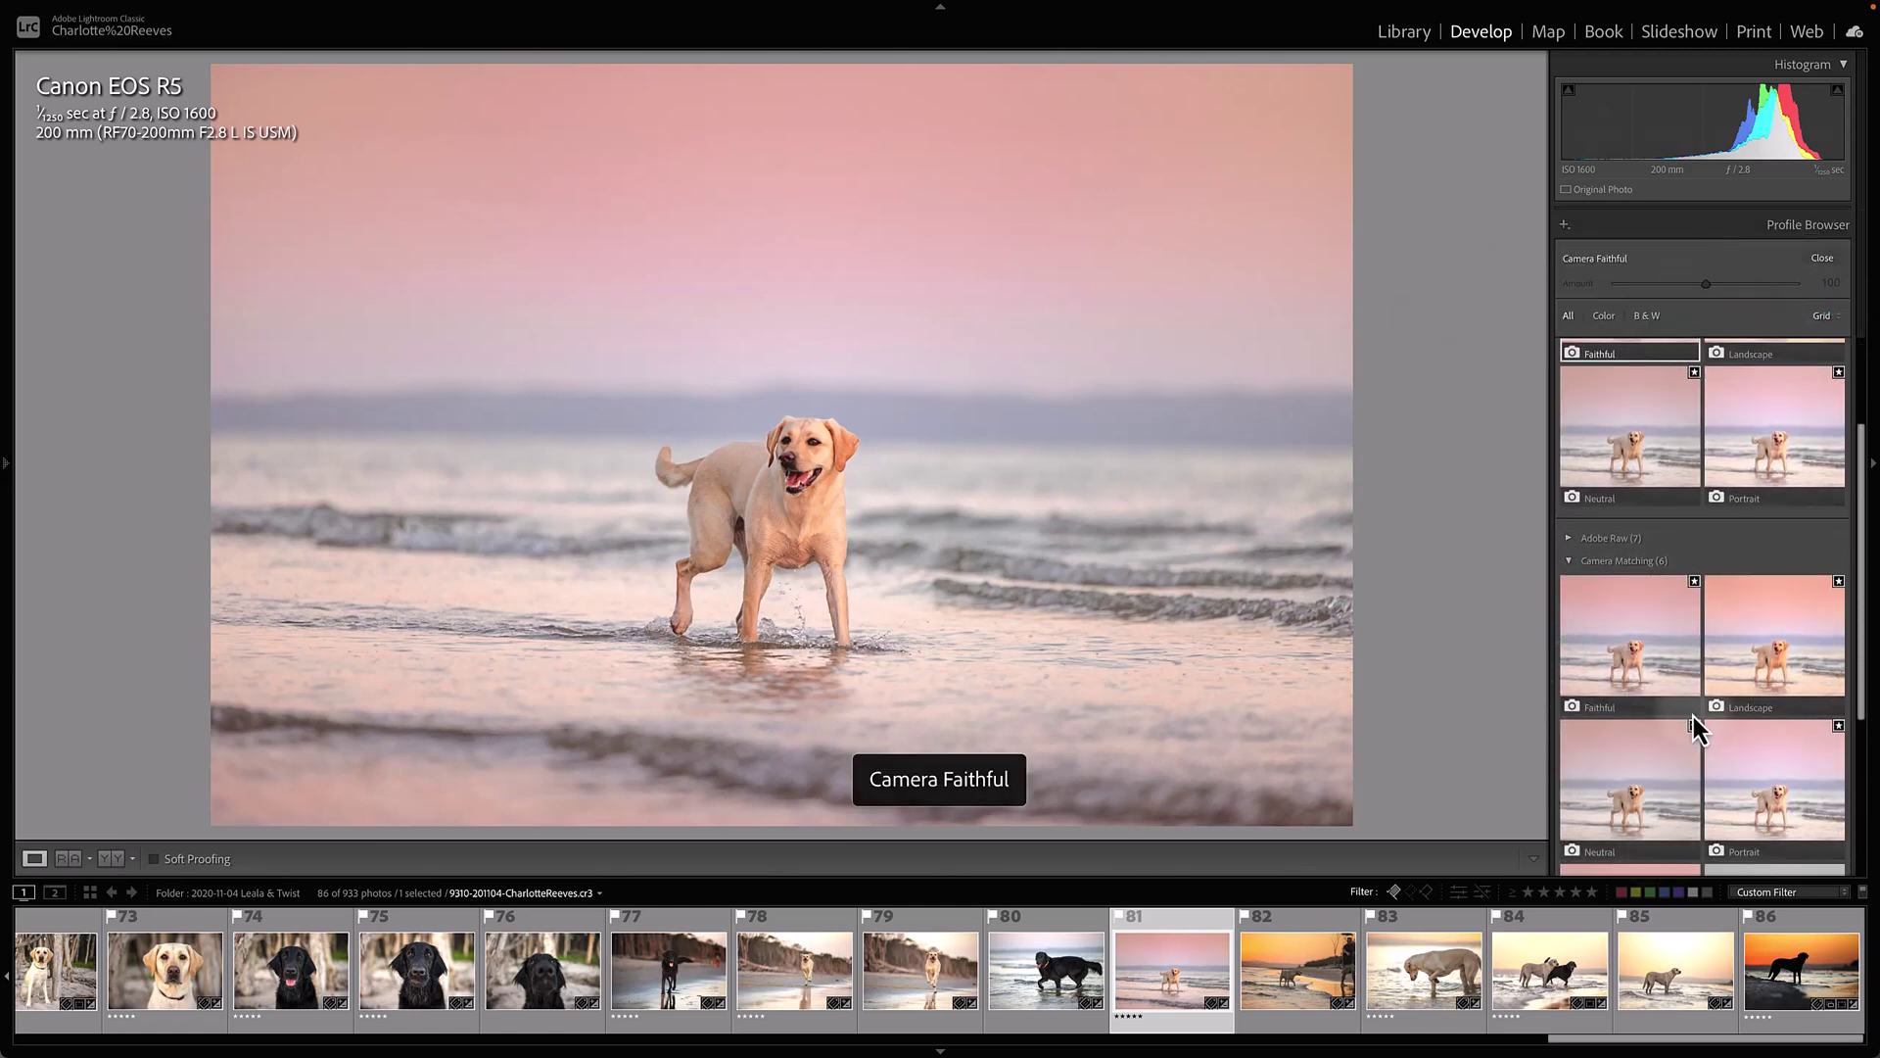
{"action": "left_click", "coordinate": [1455, 677]}
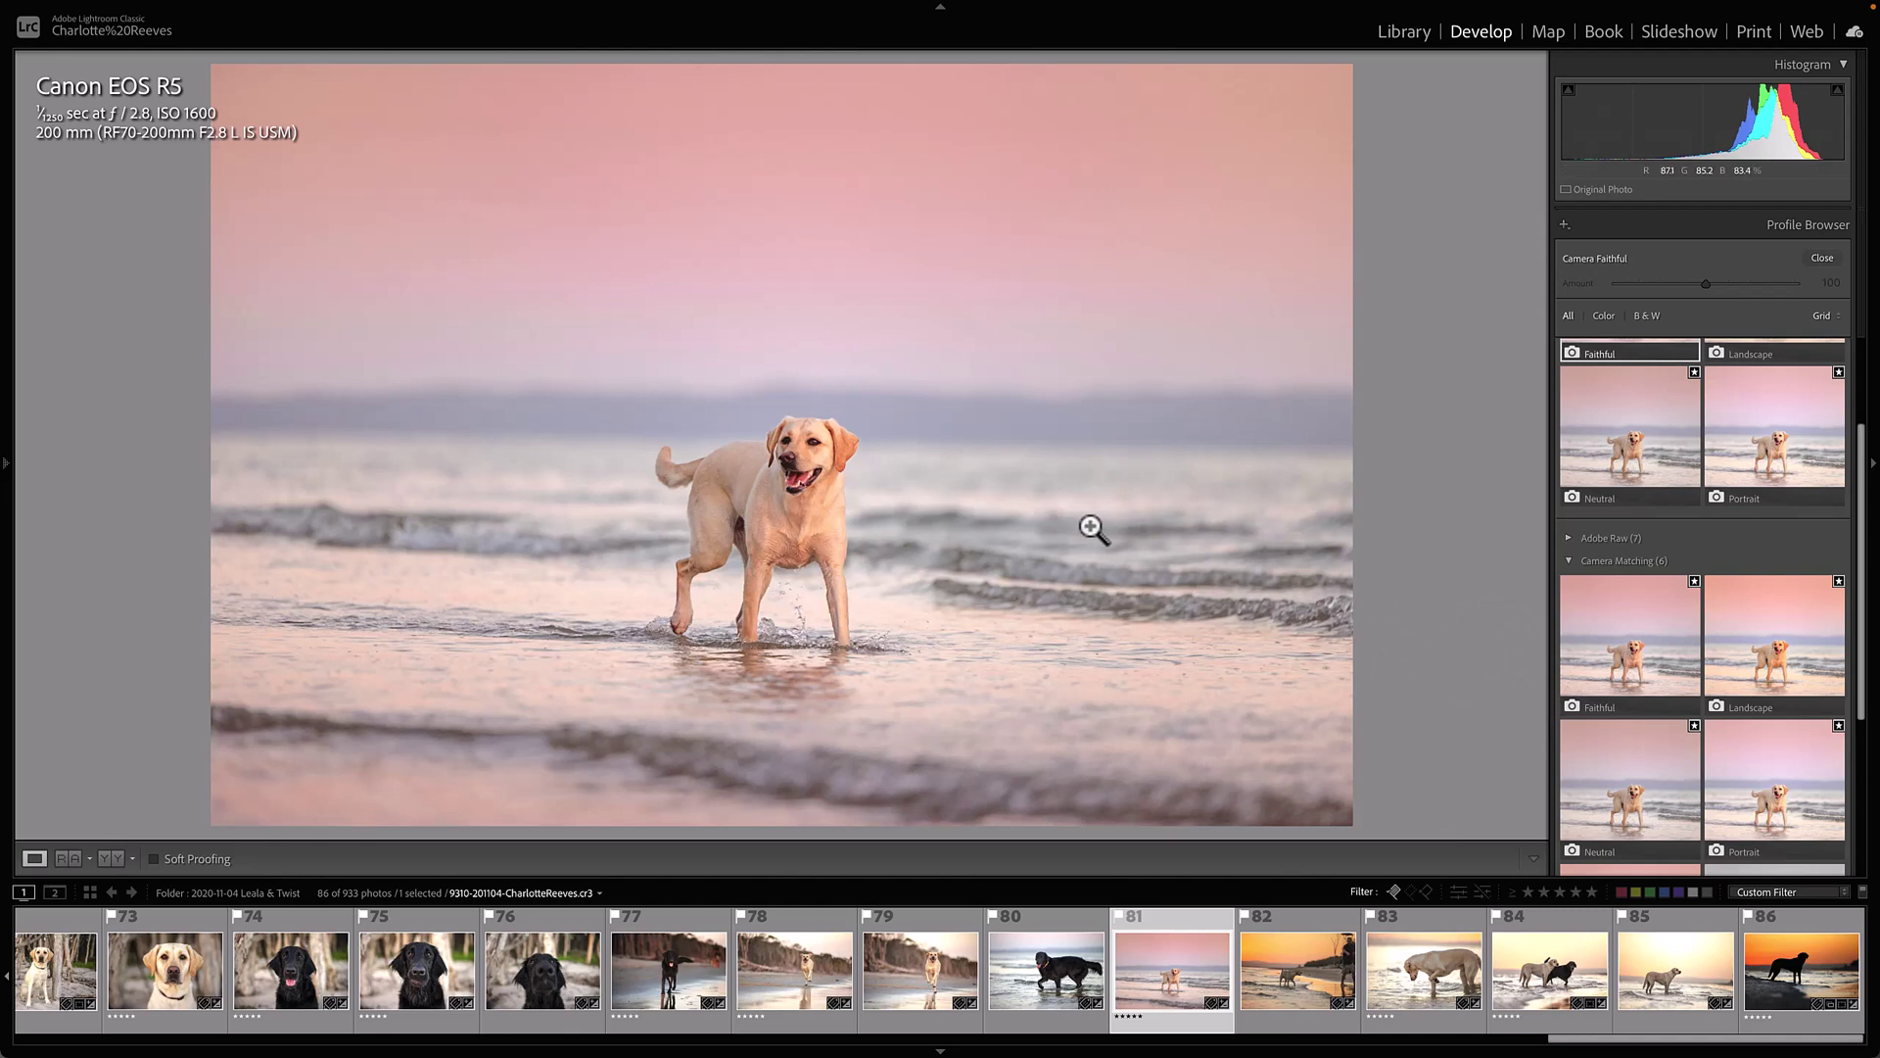
{"action": "key", "text": "Escape"}
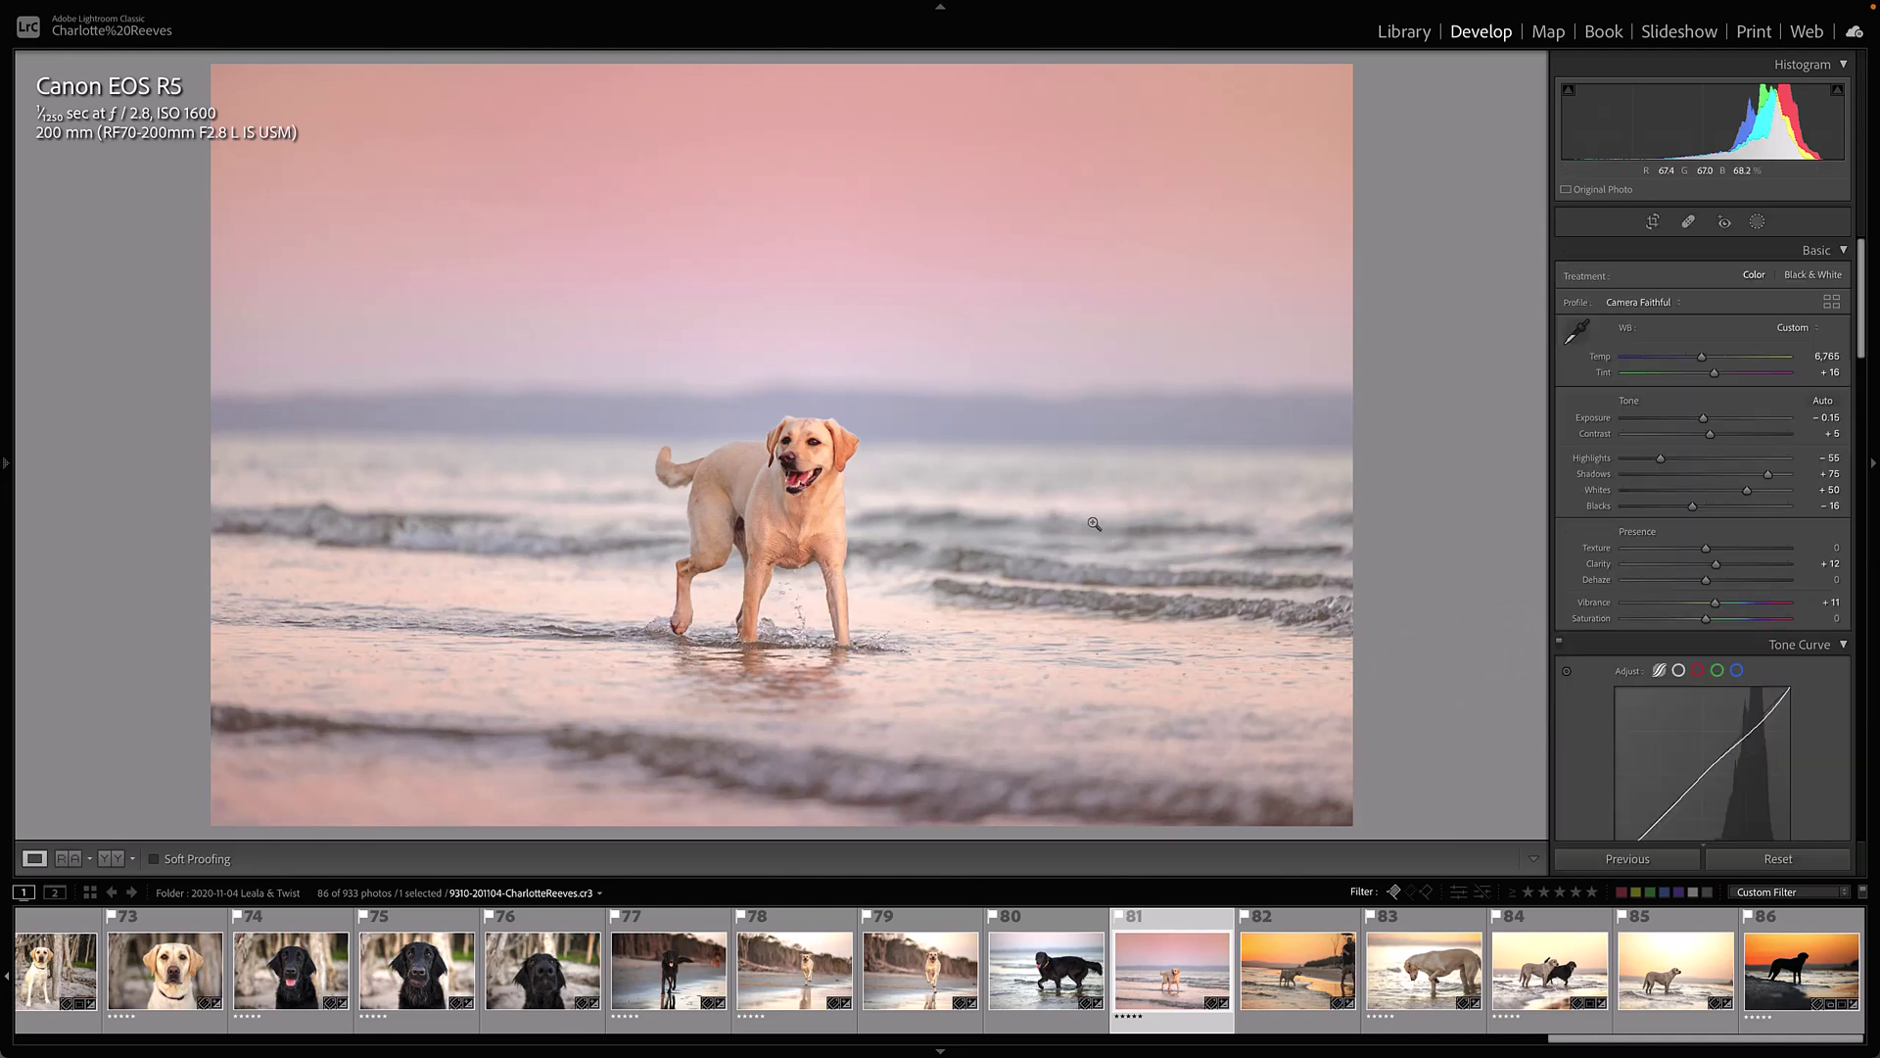